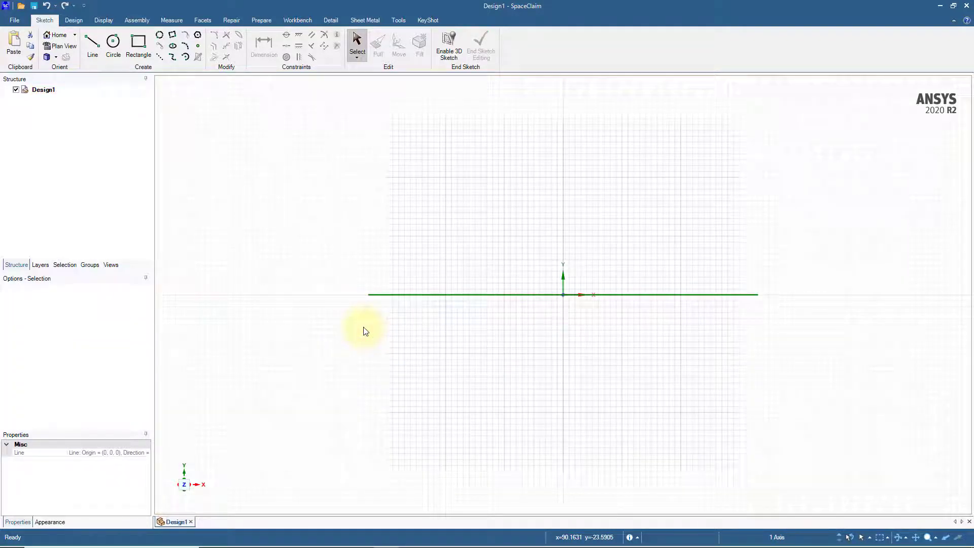
Sketch a 150 mm by 150 mm rectangle defined from its center, centered on the origin
{"action": "left_click", "coordinate": [365, 331]}
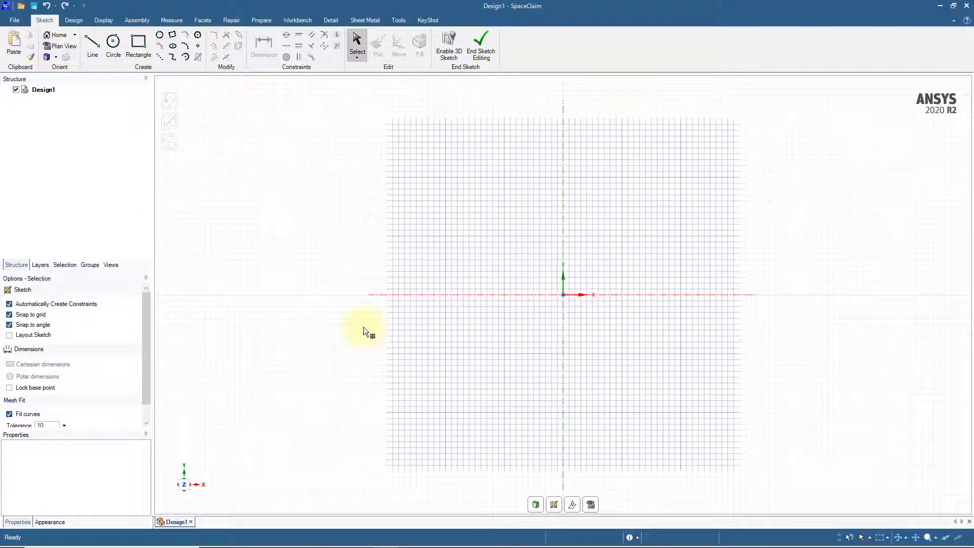
{"action": "left_click", "coordinate": [142, 46]}
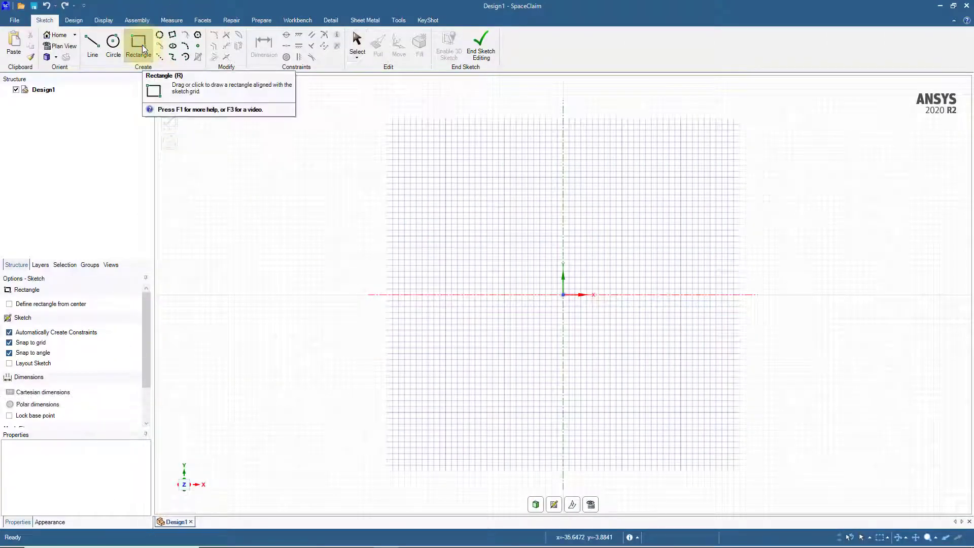
{"action": "left_click", "coordinate": [18, 212]}
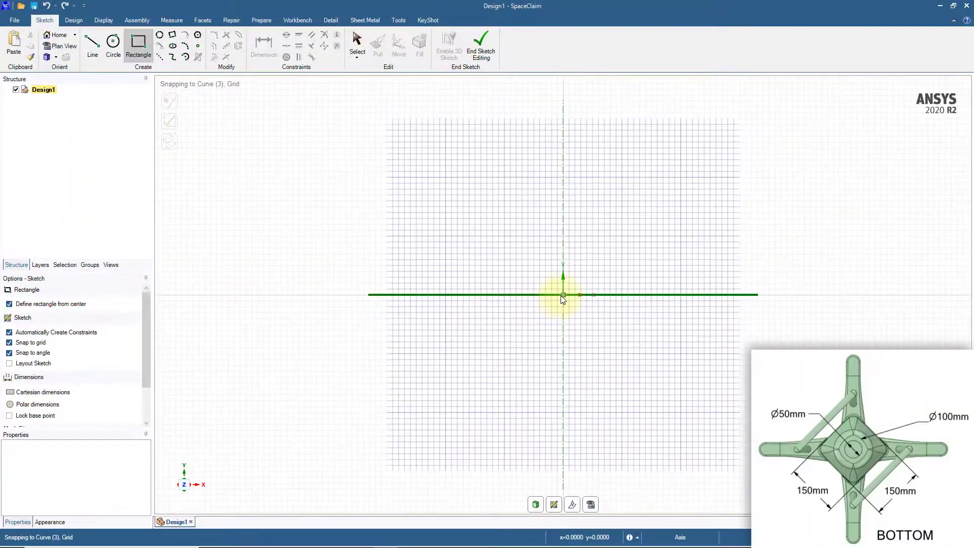
{"action": "left_click", "coordinate": [562, 294]}
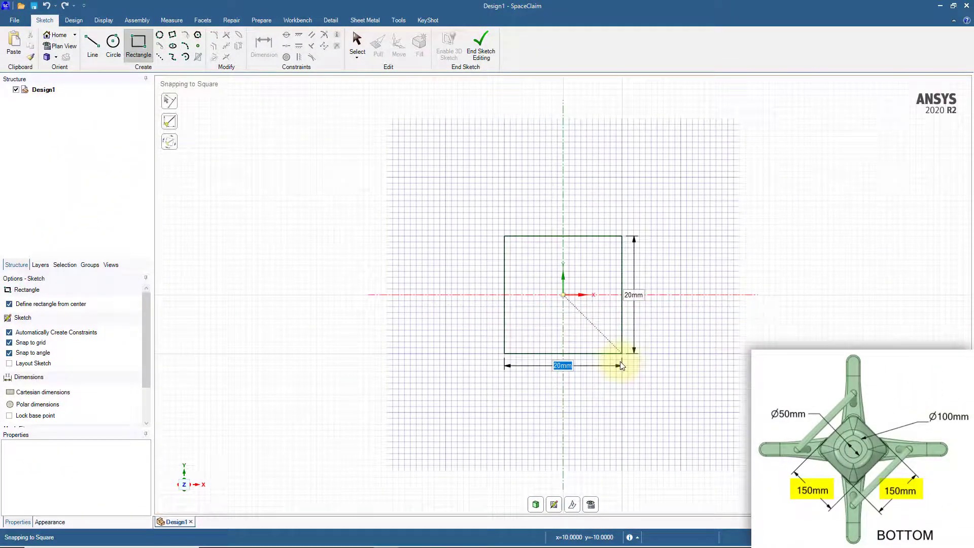
{"action": "type", "text": "15"}
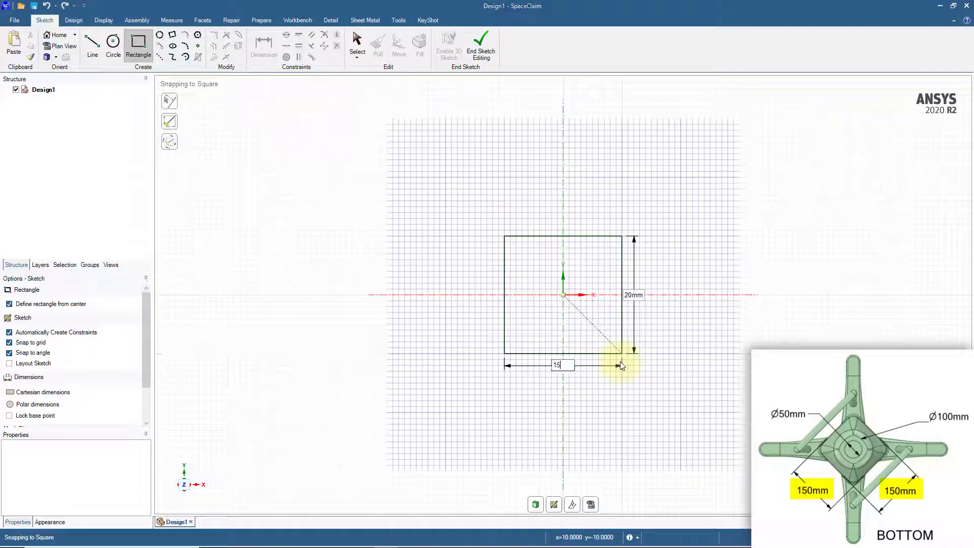
{"action": "type", "text": "0mm"}
{"action": "key", "text": "Tab"}
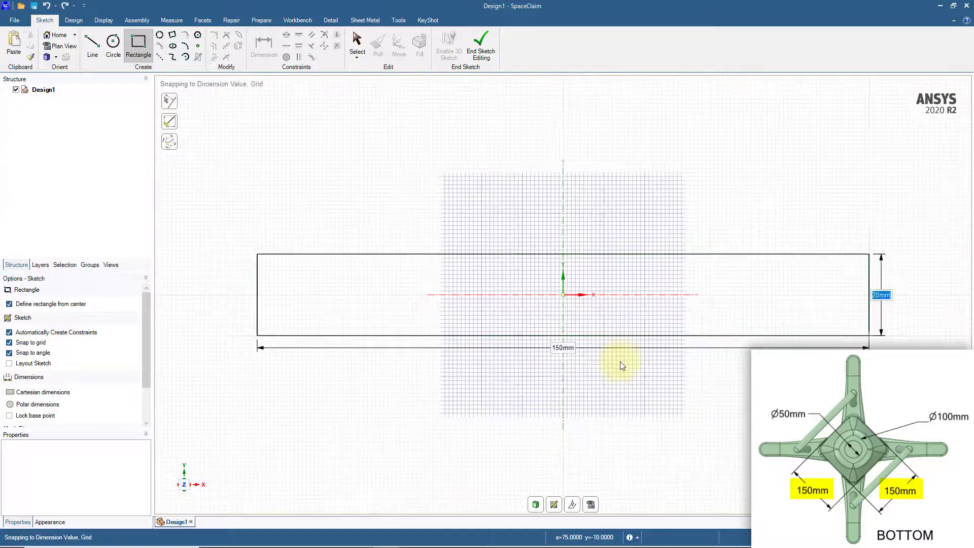
{"action": "type", "text": "150"}
{"action": "key", "text": "Return"}
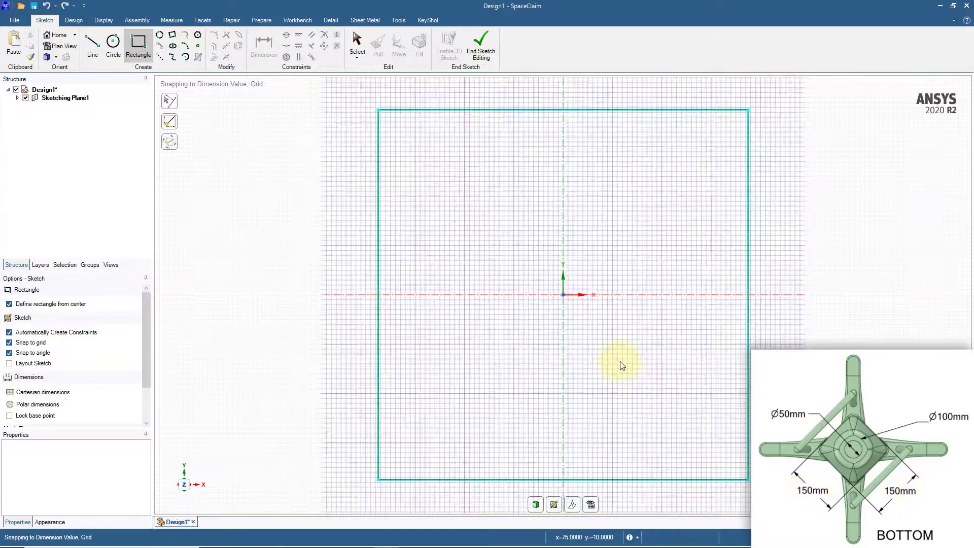
Turn the square sketch into a surface and pull it upward 30 mm into a solid block
{"action": "left_click", "coordinate": [74, 20]}
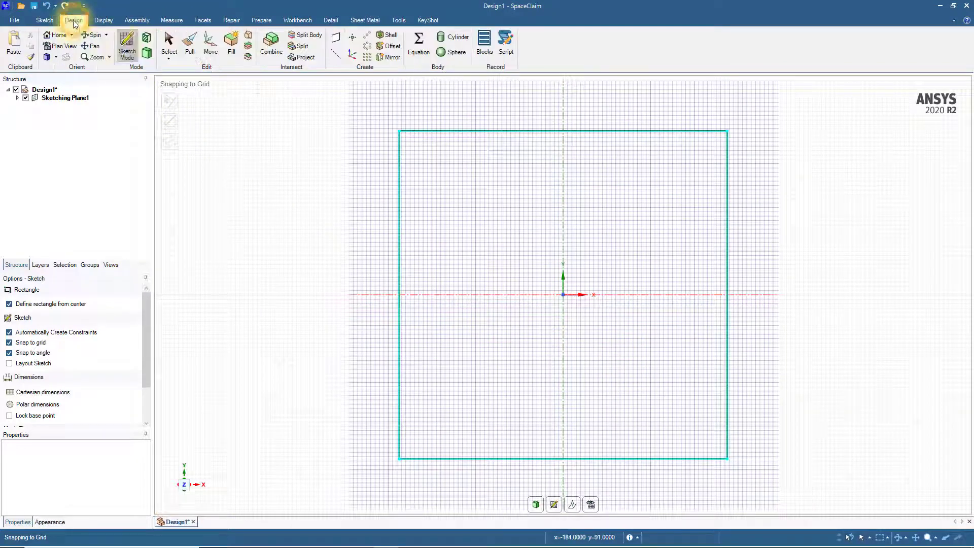
{"action": "left_click", "coordinate": [149, 54]}
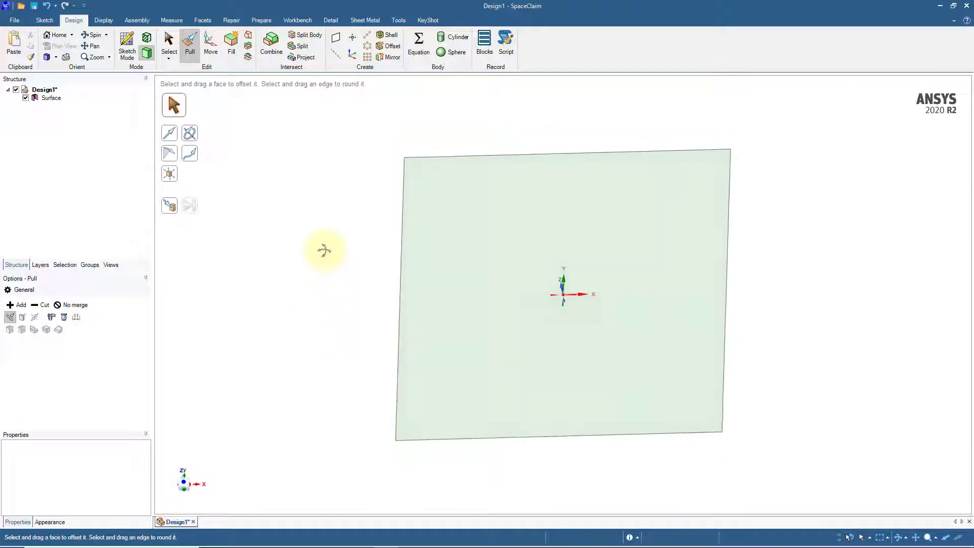
{"action": "left_click", "coordinate": [491, 284]}
{"action": "left_click_drag", "start_coordinate": [491, 284], "coordinate": [488, 263]}
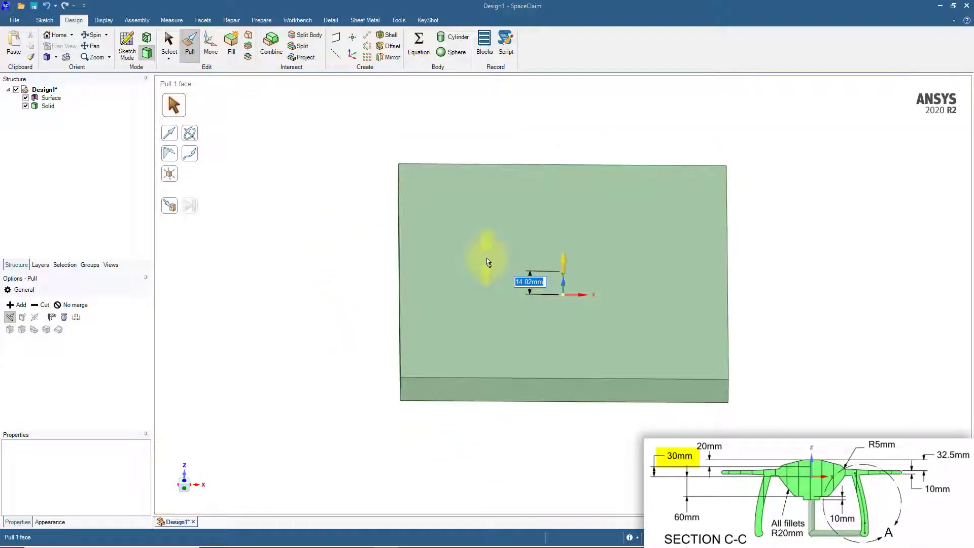
{"action": "type", "text": "30"}
{"action": "key", "text": "Return"}
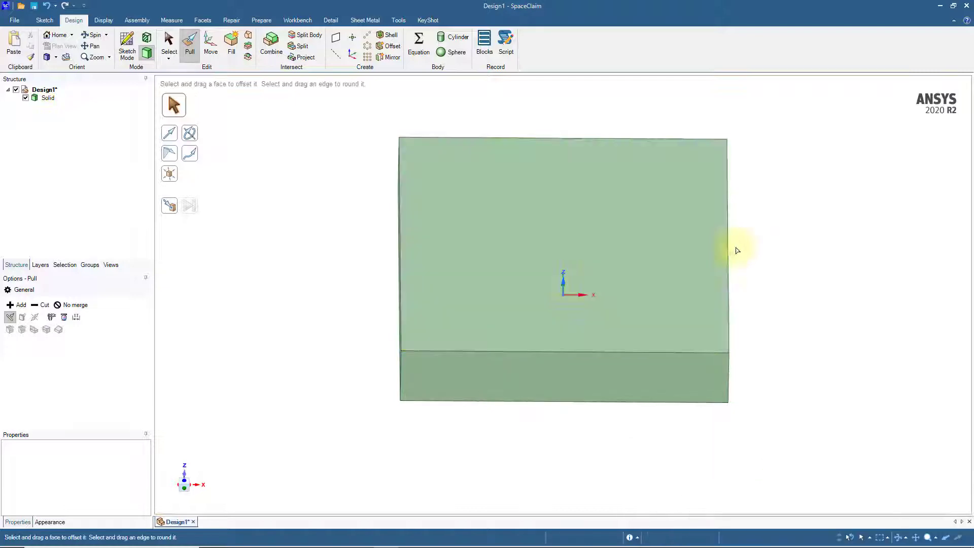
Create a sketch plane on the block's top face and move it 20 mm upward
{"action": "left_click", "coordinate": [616, 252]}
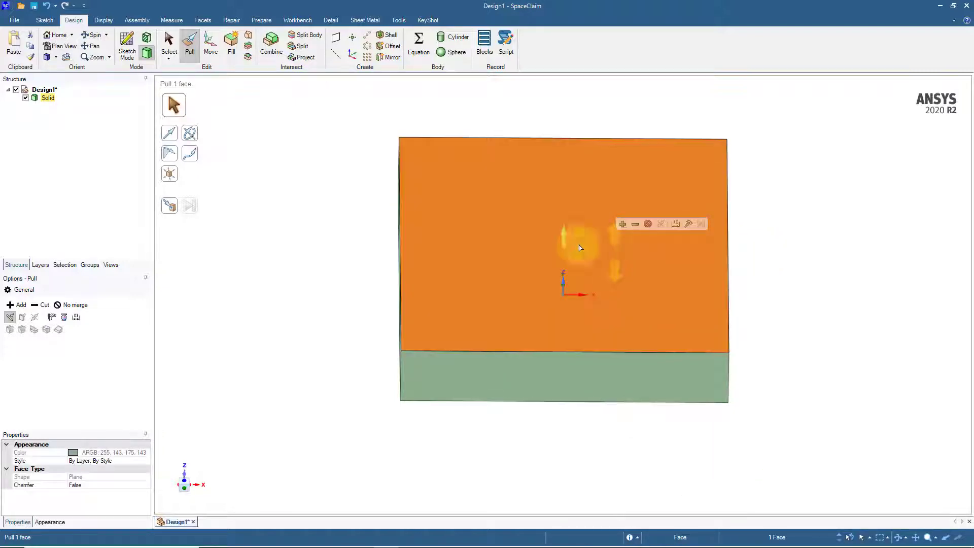
{"action": "left_click", "coordinate": [127, 44]}
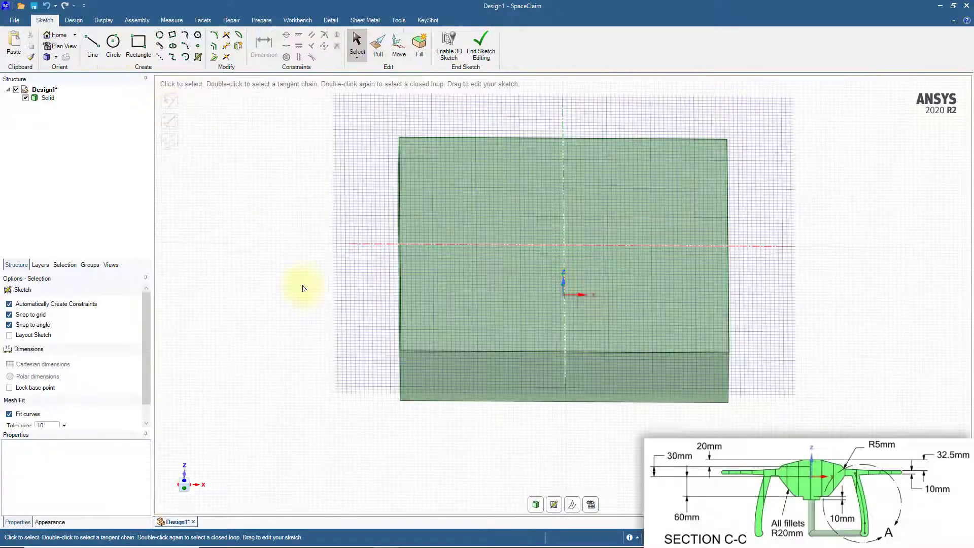
{"action": "left_click", "coordinate": [573, 504]}
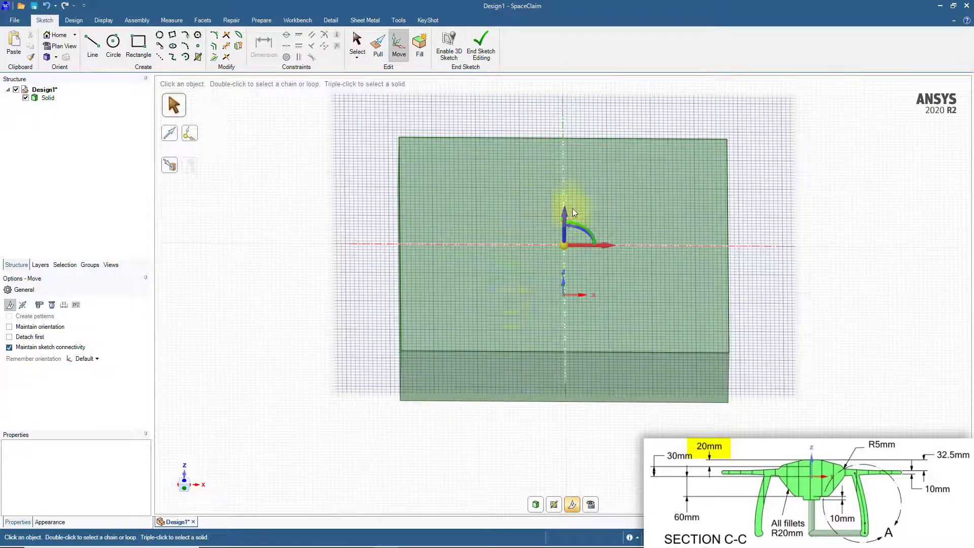
{"action": "left_click_drag", "start_coordinate": [565, 215], "coordinate": [568, 199]}
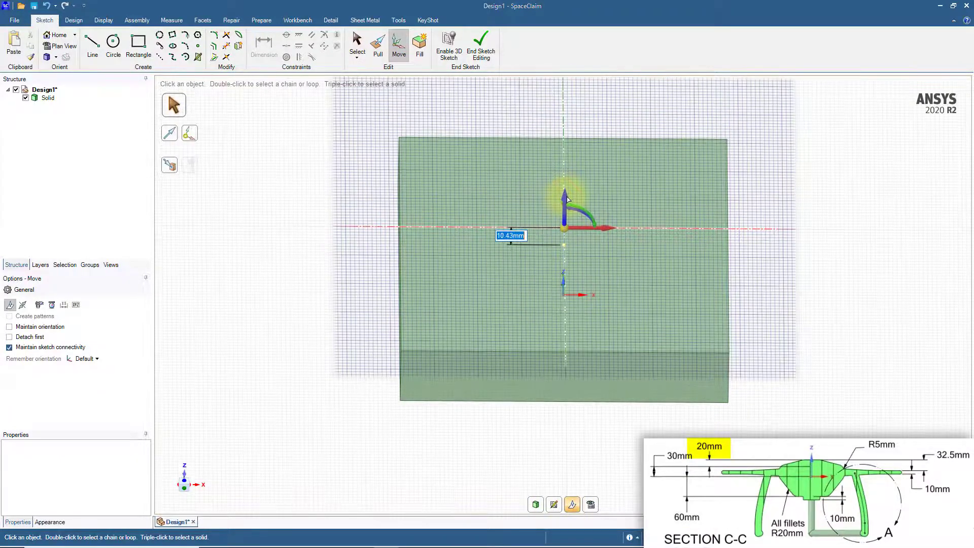
{"action": "type", "text": "20"}
{"action": "key", "text": "Return"}
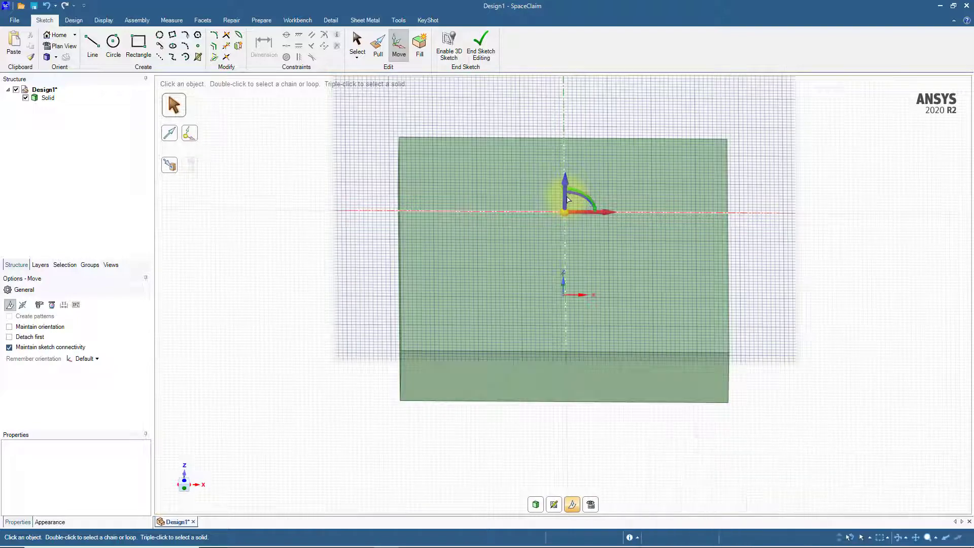
Sketch a 50 mm diameter circle centered on the origin in the plane above the block
{"action": "left_click", "coordinate": [592, 503]}
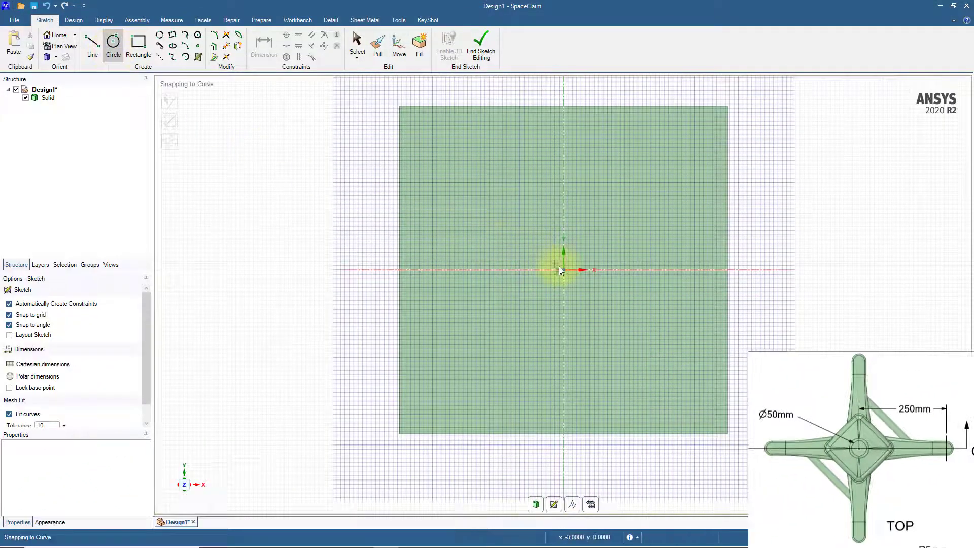
{"action": "left_click", "coordinate": [562, 268]}
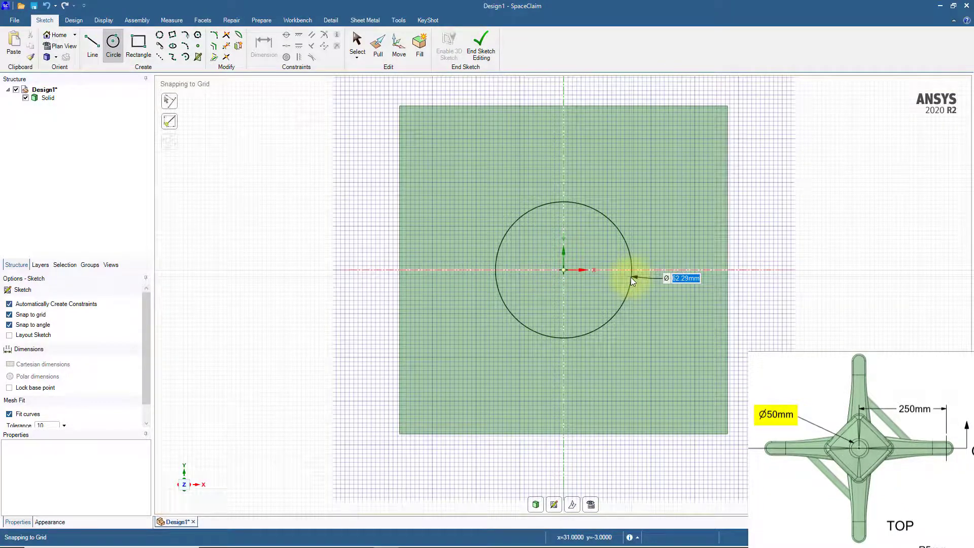
{"action": "type", "text": "50"}
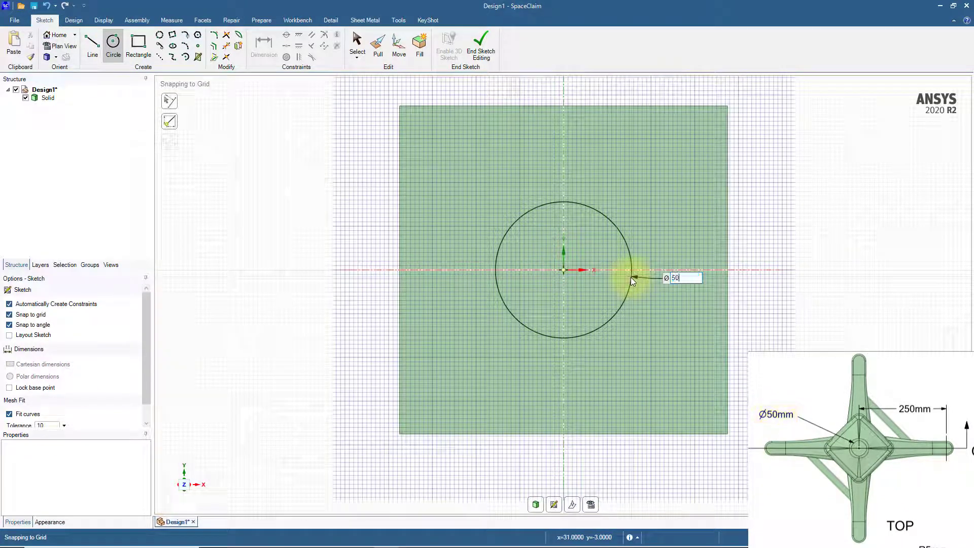
{"action": "key", "text": "Return"}
Return to 3D mode and blend the circular surface with the block's top face using ruled segments
{"action": "left_click", "coordinate": [74, 20]}
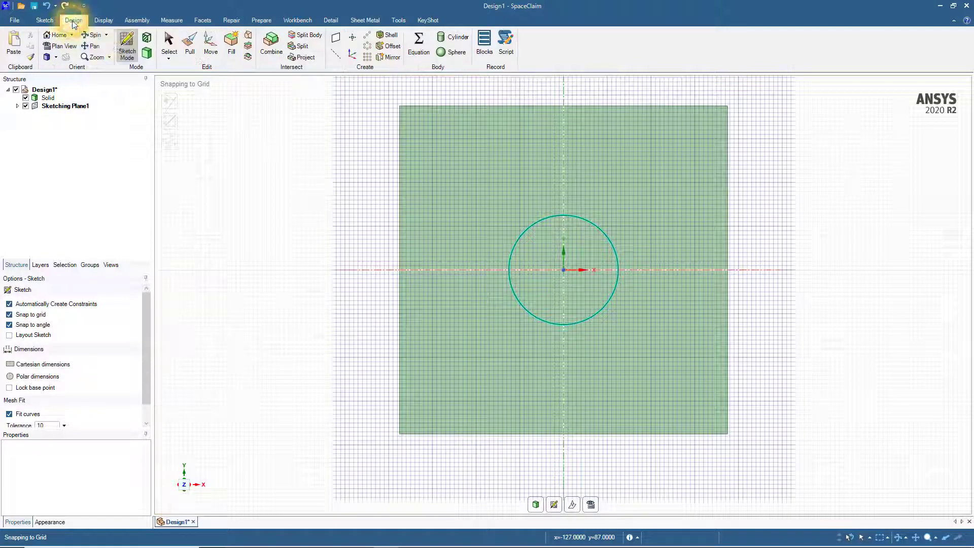
{"action": "left_click", "coordinate": [146, 52]}
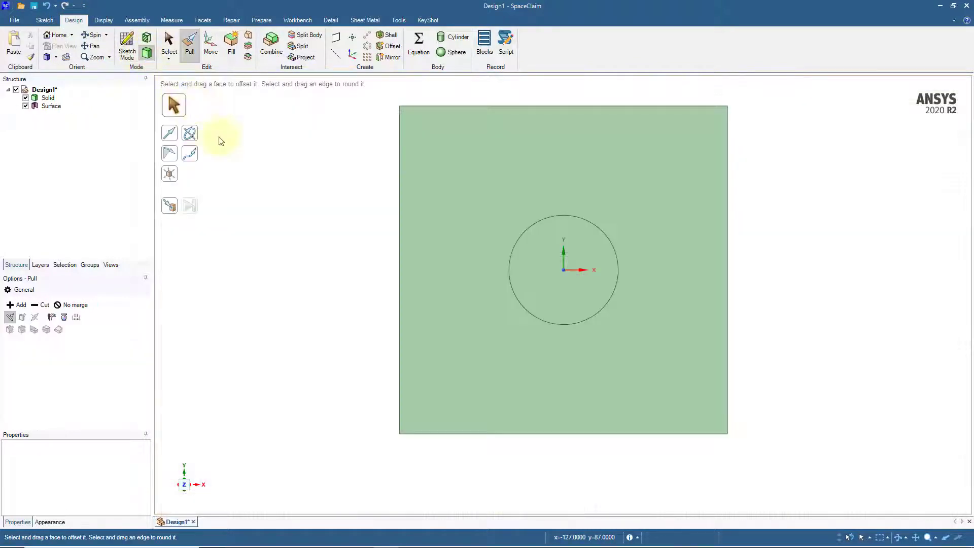
{"action": "middle_click_drag", "start_coordinate": [336, 312], "coordinate": [329, 185]}
{"action": "left_click", "coordinate": [248, 36]}
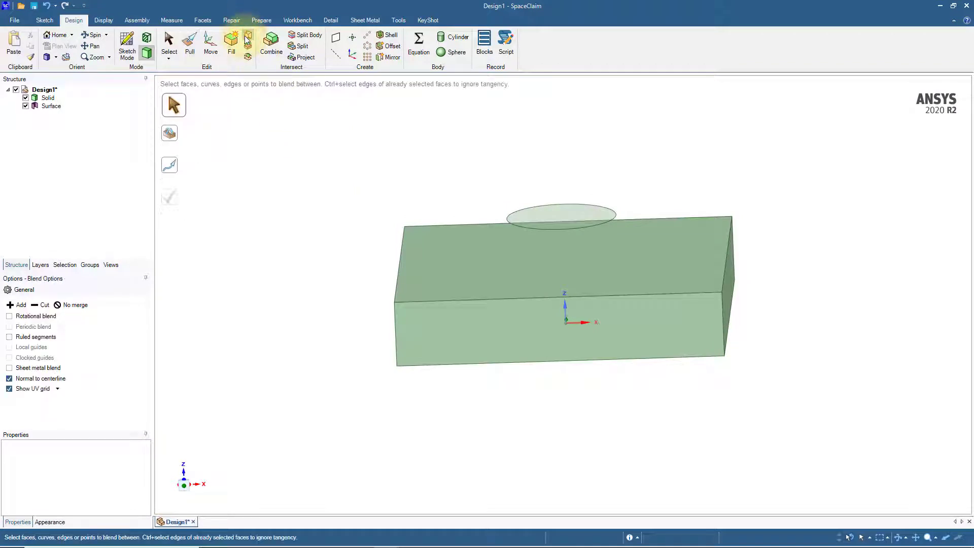
{"action": "left_click", "coordinate": [550, 217]}
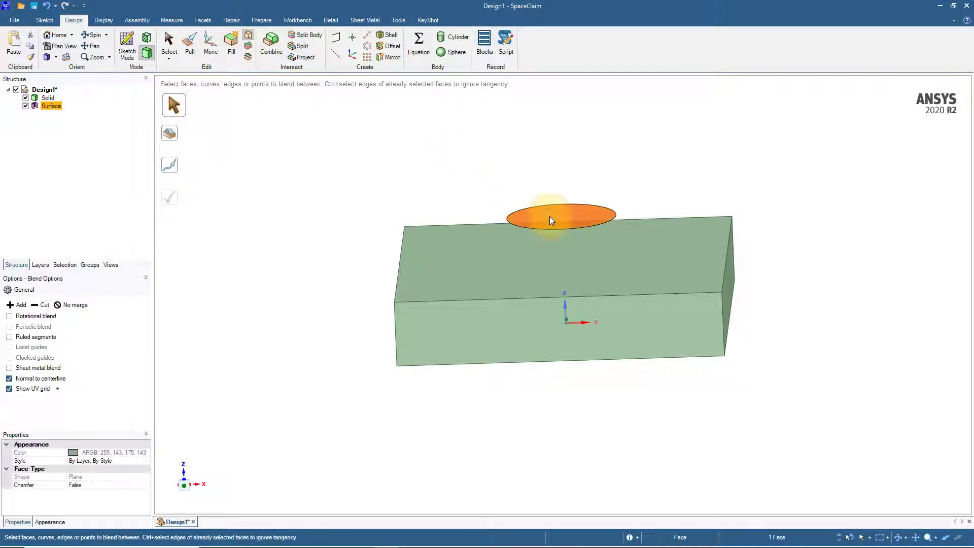
{"action": "left_click", "coordinate": [567, 264]}
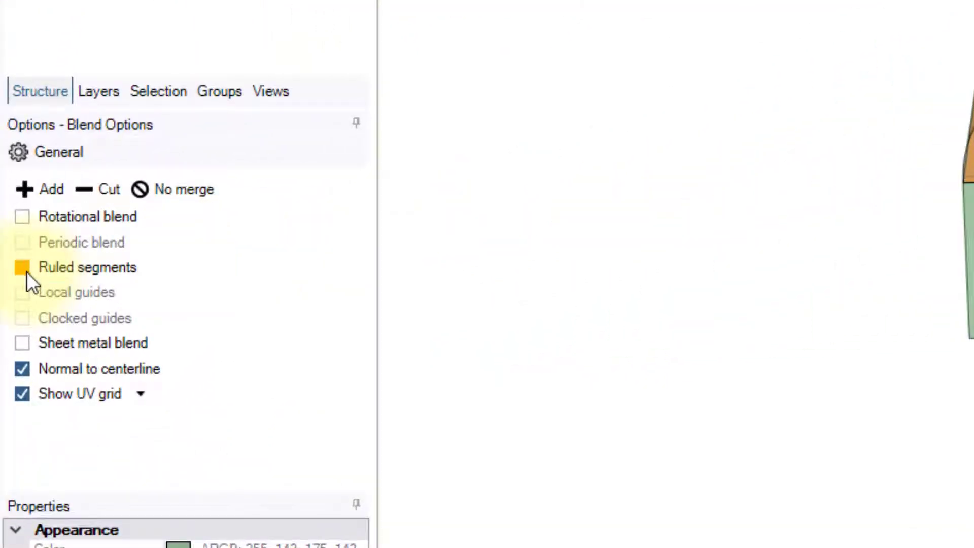
{"action": "left_click", "coordinate": [10, 338]}
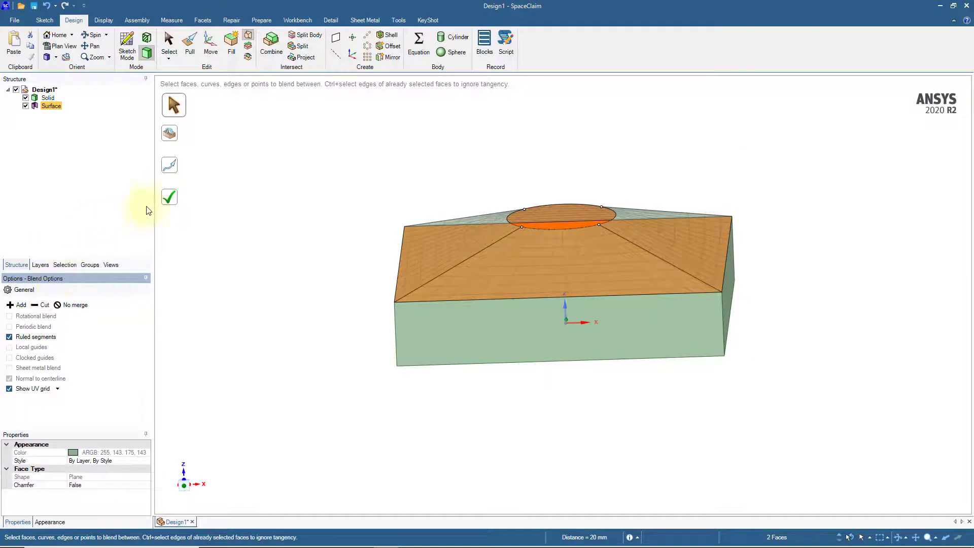
{"action": "left_click", "coordinate": [170, 199]}
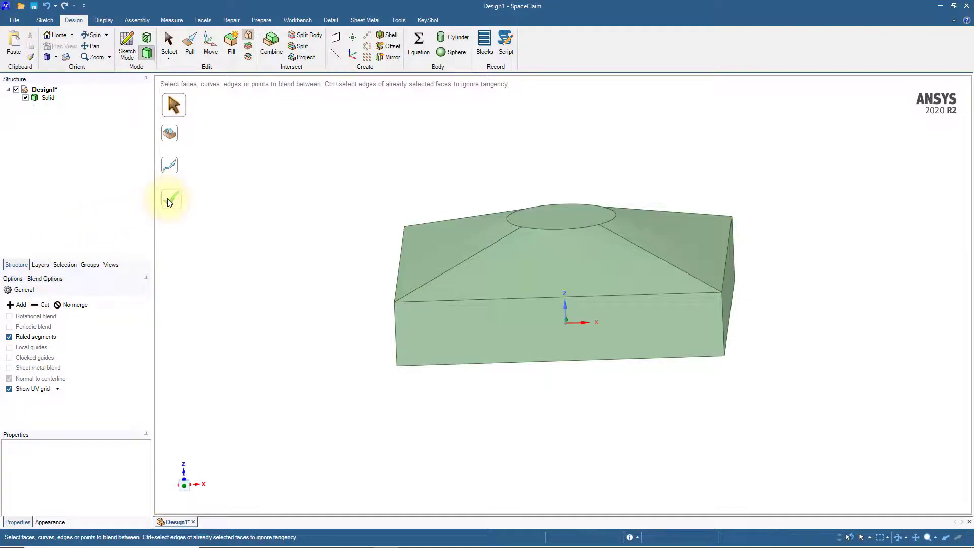
Create a sketch plane on the block's bottom face and move it 60 mm downward
{"action": "middle_click_drag", "start_coordinate": [329, 347], "coordinate": [337, 305]}
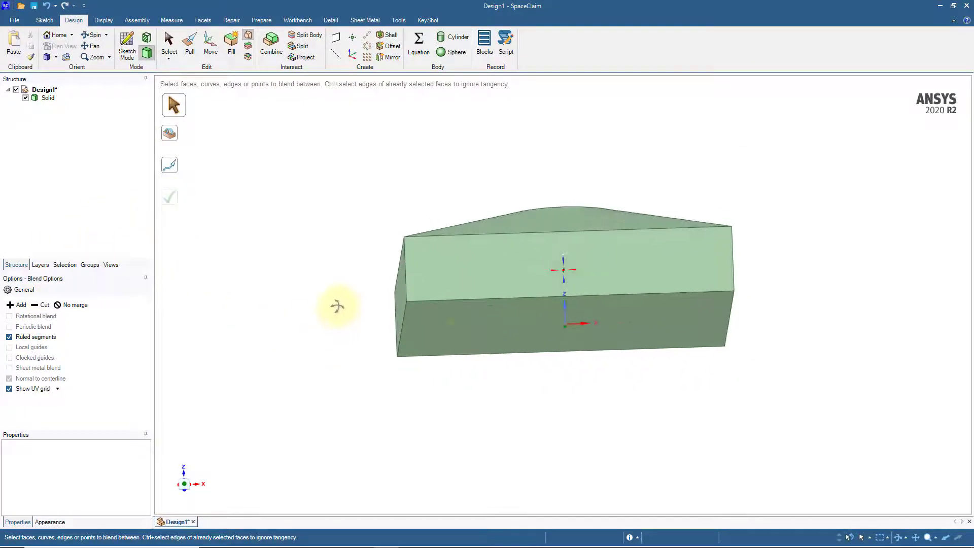
{"action": "left_click", "coordinate": [507, 330]}
{"action": "left_click", "coordinate": [180, 104]}
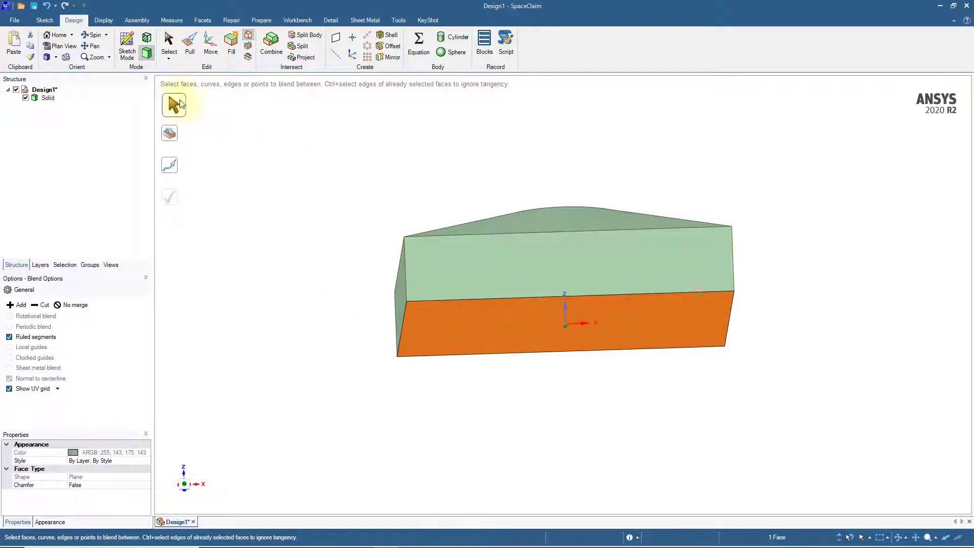
{"action": "left_click", "coordinate": [125, 48]}
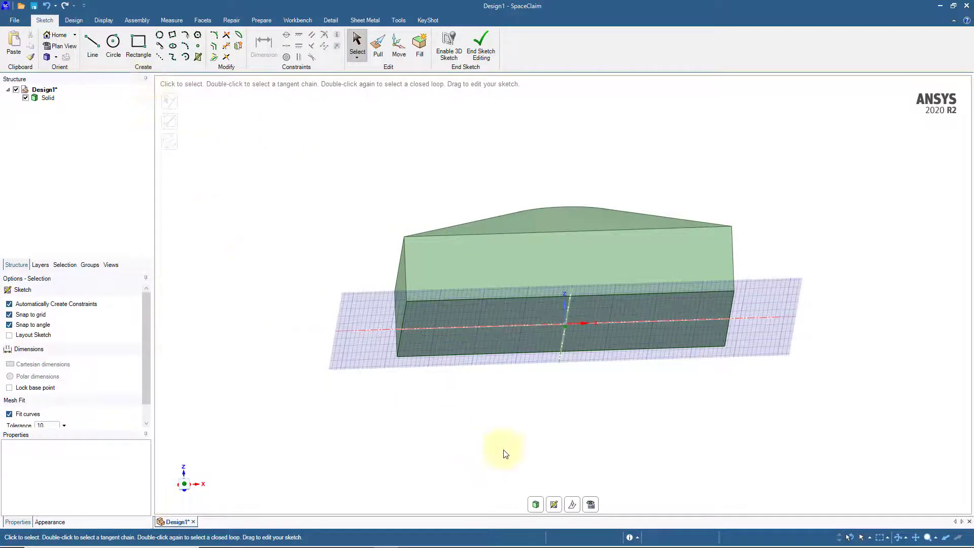
{"action": "left_click", "coordinate": [573, 505]}
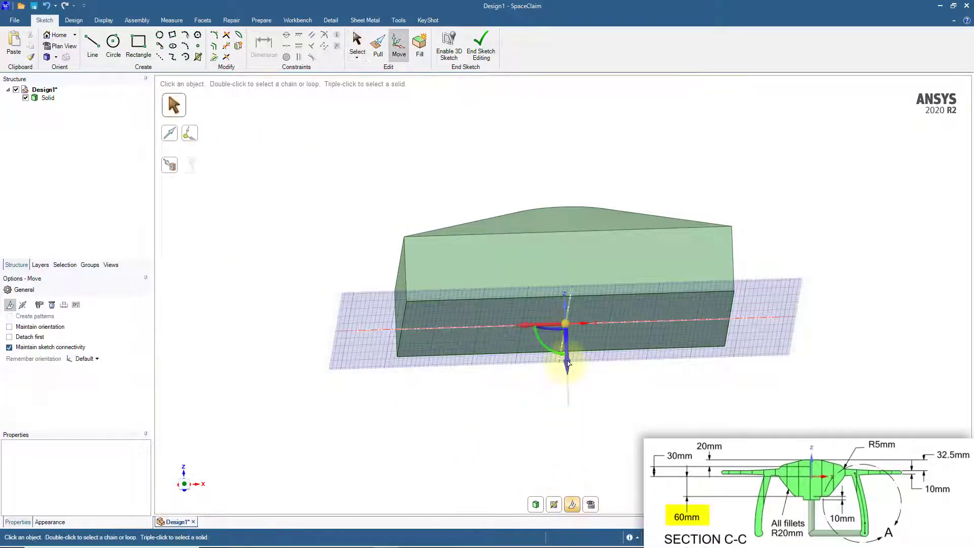
{"action": "left_click_drag", "start_coordinate": [569, 361], "coordinate": [572, 391]}
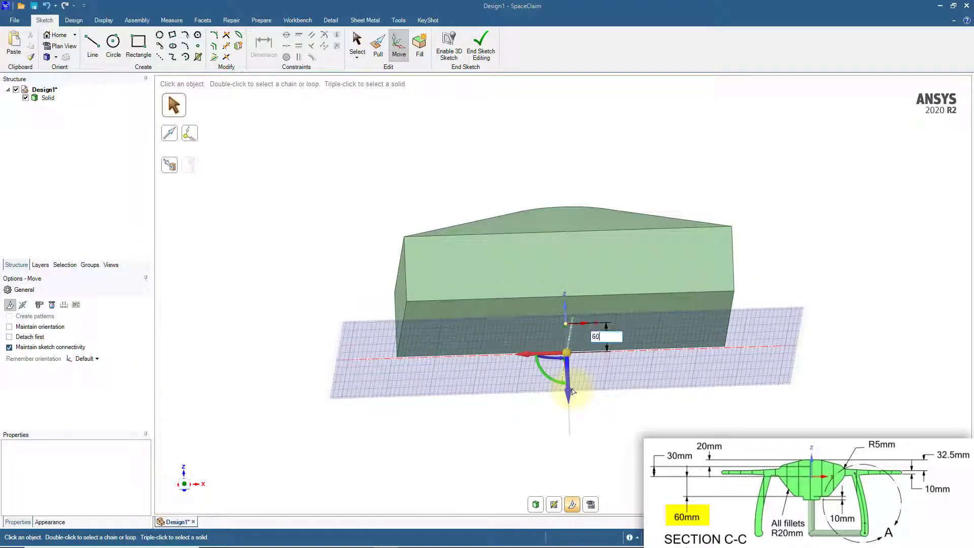
{"action": "type", "text": "60"}
{"action": "key", "text": "Return"}
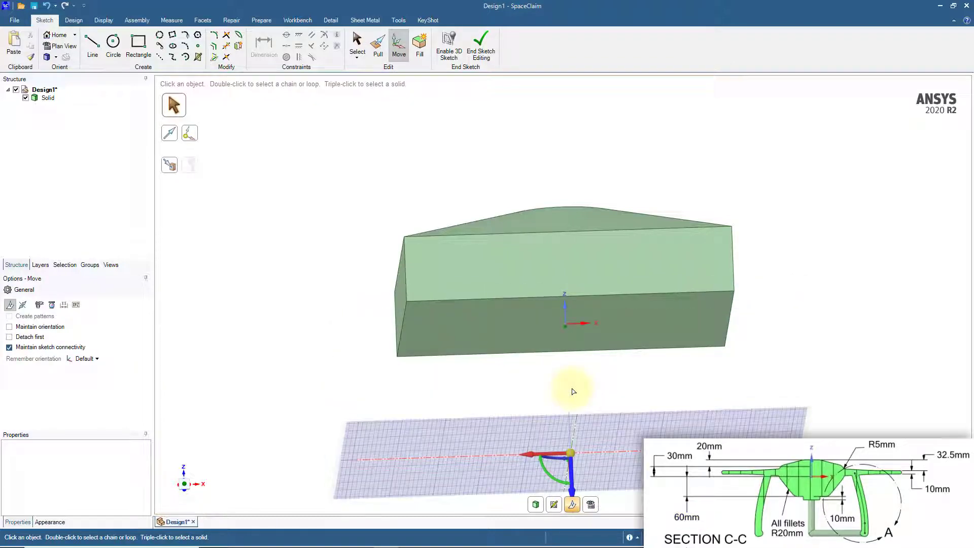
Sketch a 100 mm diameter circle centered on the origin in the plane below the block
{"action": "left_click", "coordinate": [592, 505]}
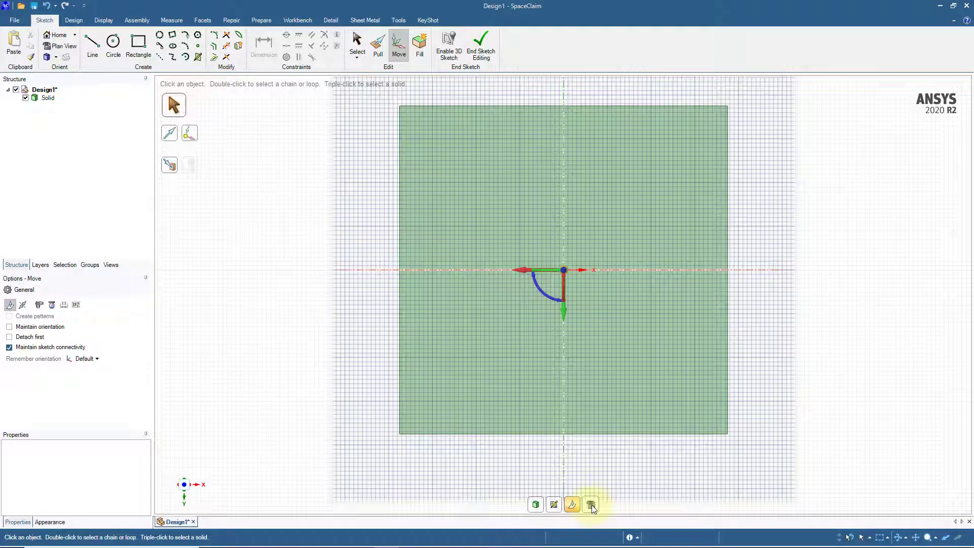
{"action": "left_click", "coordinate": [113, 45]}
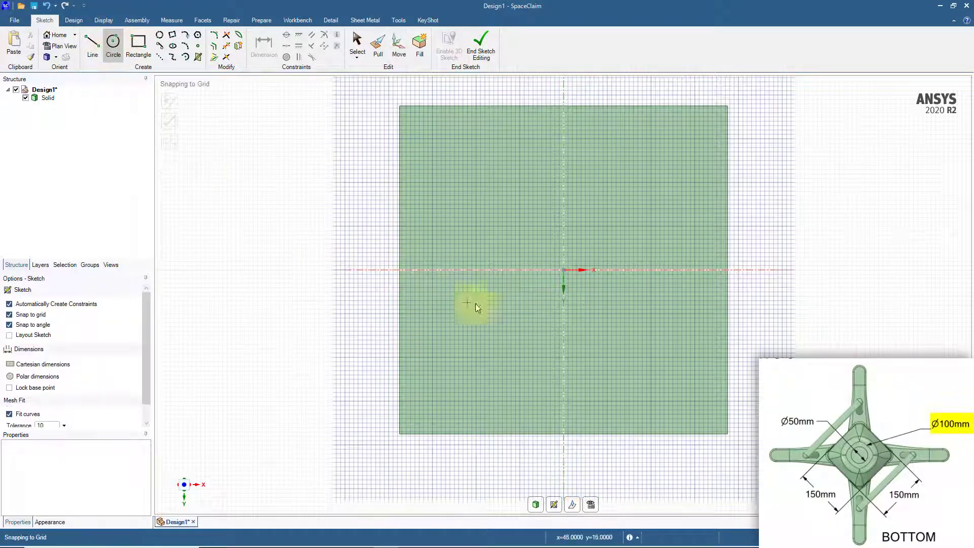
{"action": "left_click", "coordinate": [564, 269]}
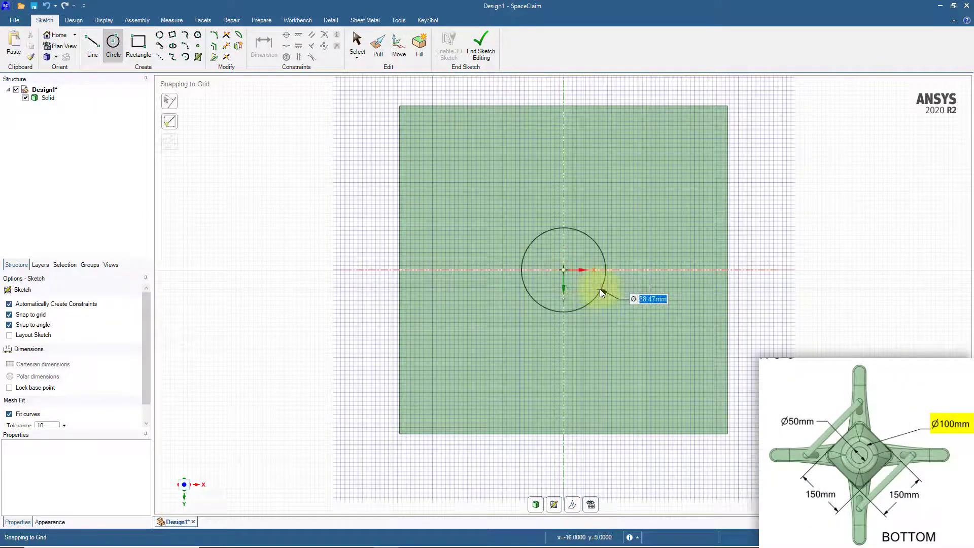
{"action": "type", "text": "100"}
{"action": "key", "text": "Return"}
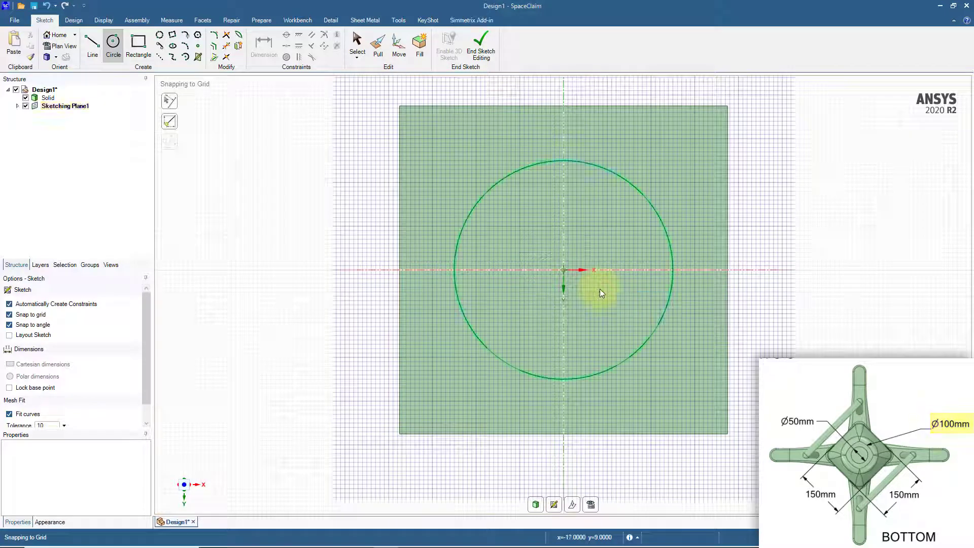
Return to 3D mode and blend the 100 mm circular surface with the block's bottom face using ruled segments
{"action": "left_click", "coordinate": [72, 20]}
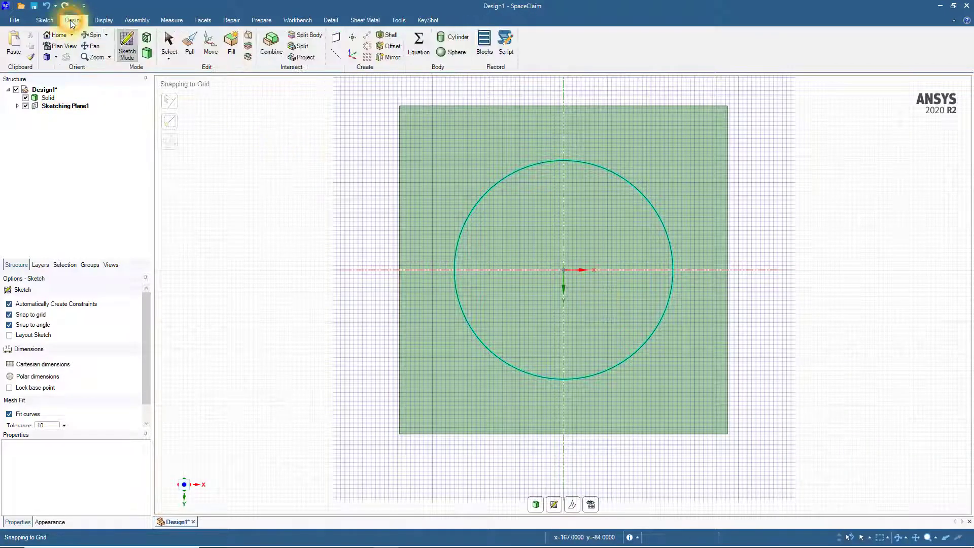
{"action": "left_click", "coordinate": [147, 53]}
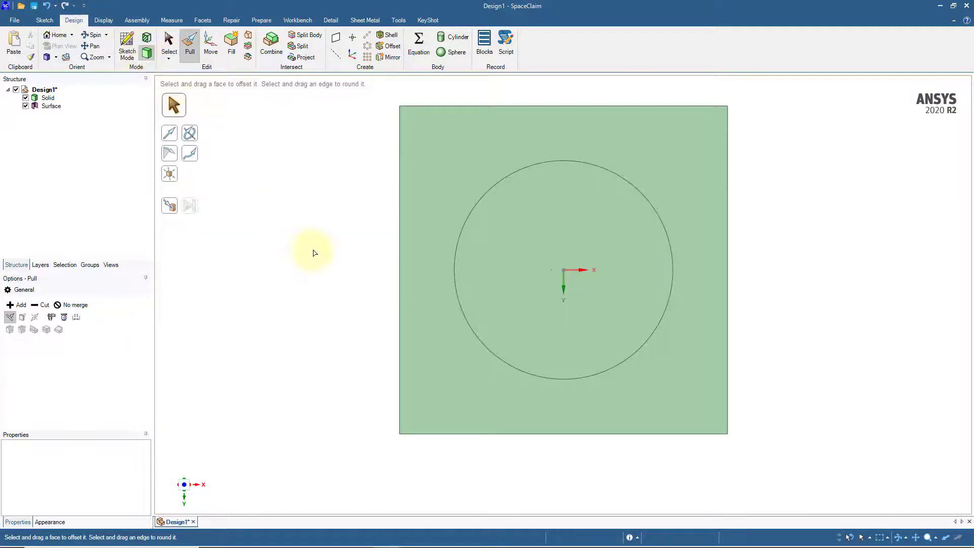
{"action": "middle_click_drag", "start_coordinate": [314, 252], "coordinate": [312, 370]}
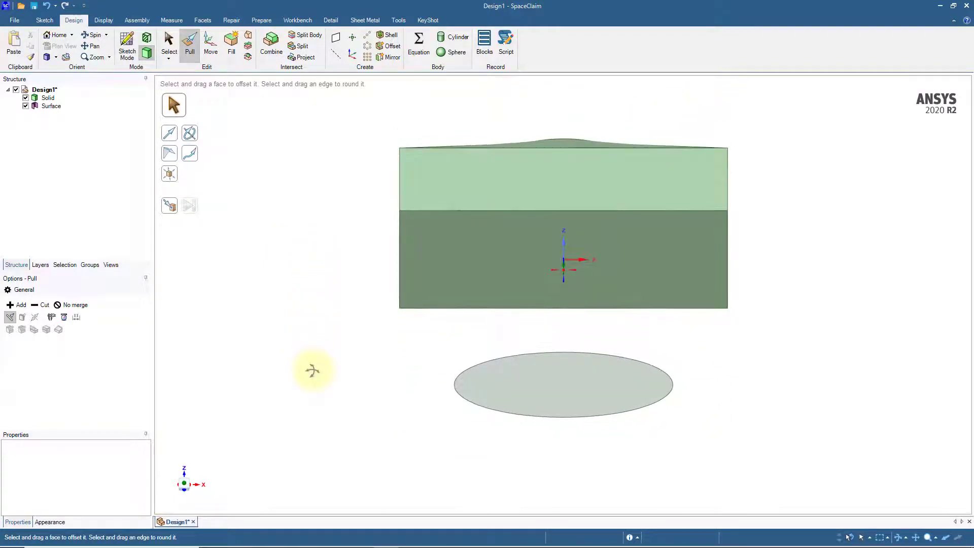
{"action": "left_click", "coordinate": [248, 36]}
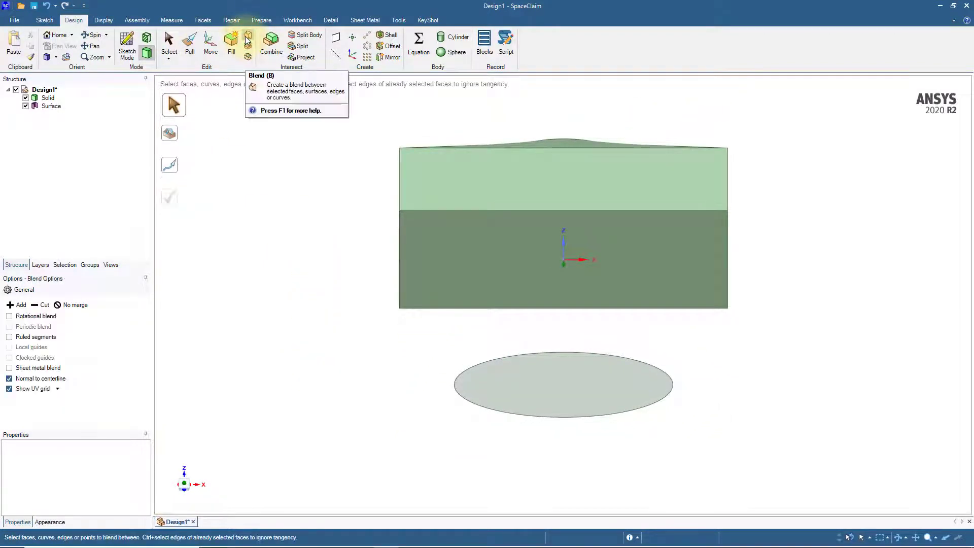
{"action": "left_click", "coordinate": [575, 383]}
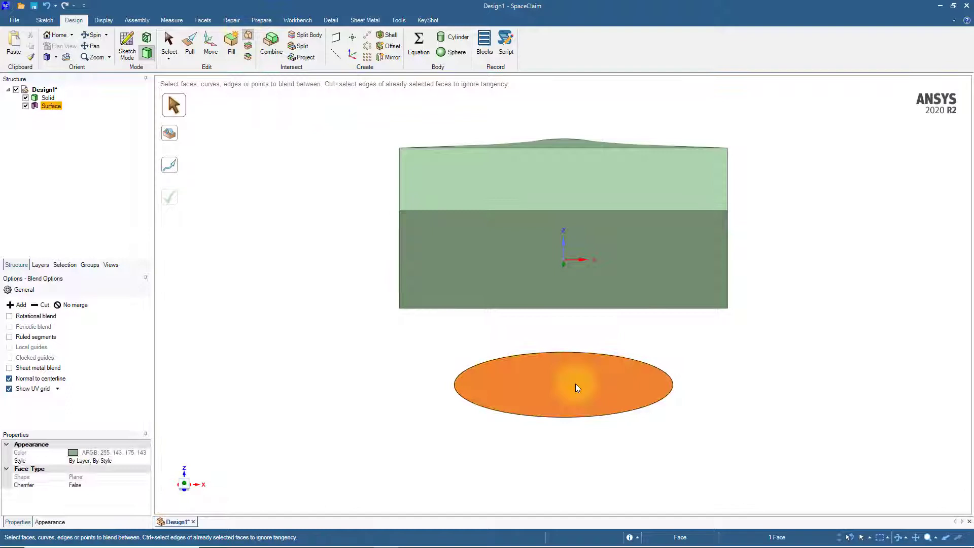
{"action": "left_click", "coordinate": [580, 272]}
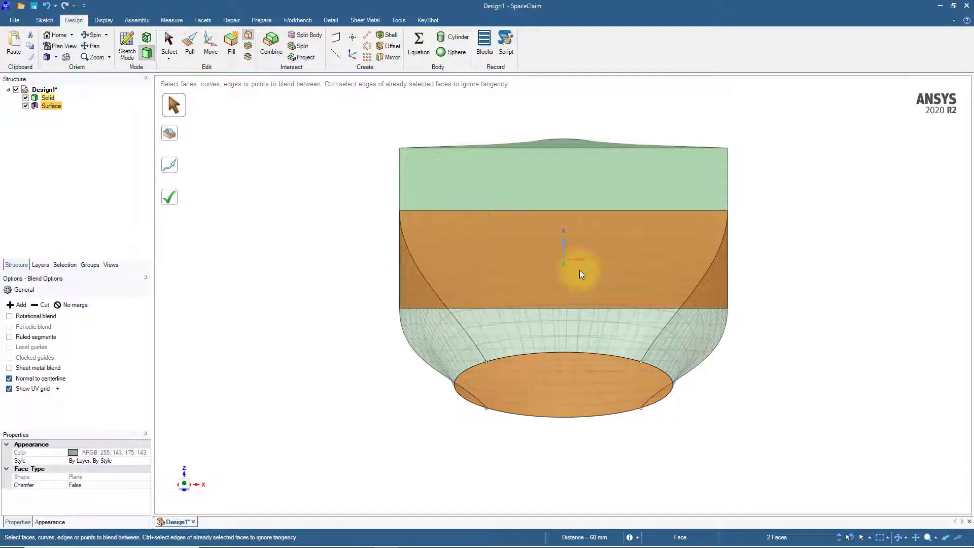
{"action": "left_click", "coordinate": [9, 338]}
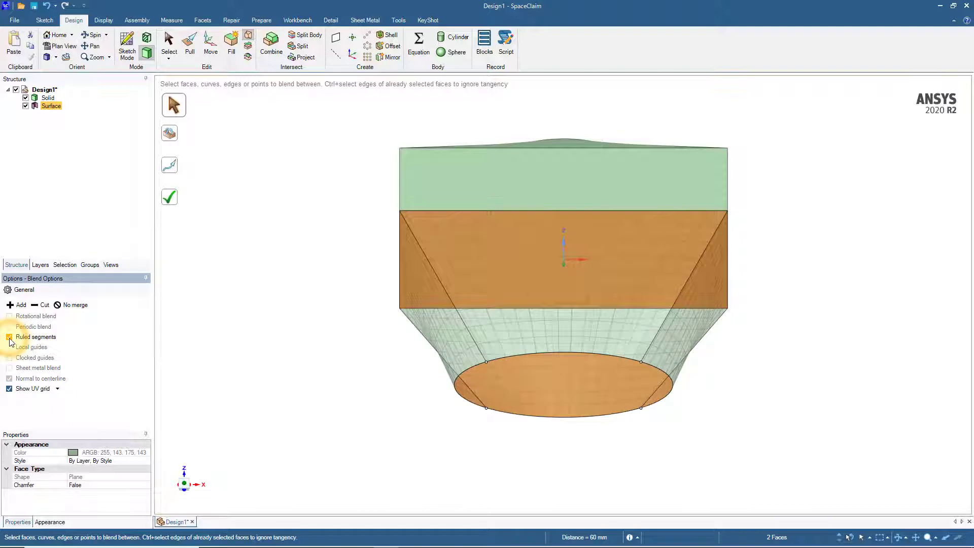
{"action": "left_click", "coordinate": [171, 199]}
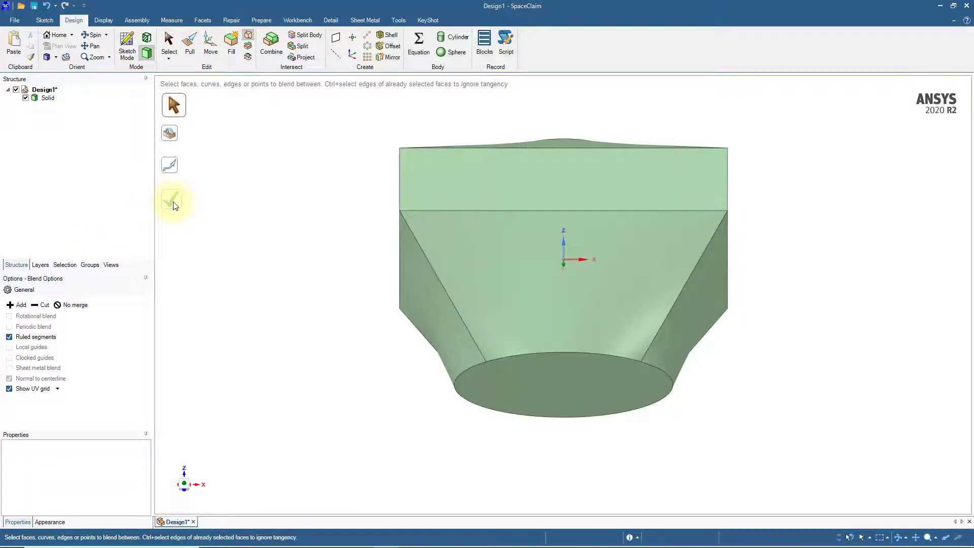
Sketch a 50 mm diameter circle centered on the origin on the body's circular bottom face
{"action": "left_click", "coordinate": [563, 382]}
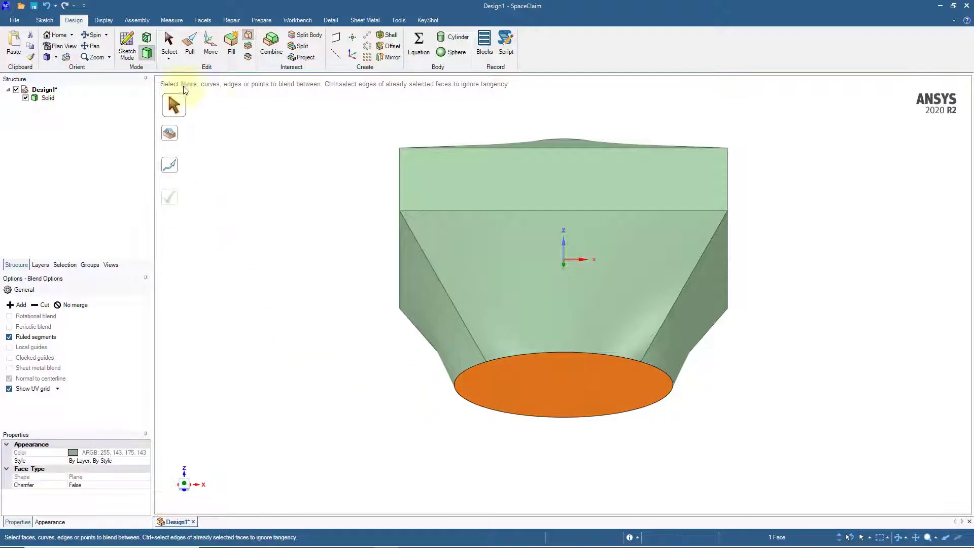
{"action": "left_click", "coordinate": [128, 47]}
{"action": "key", "text": "v"}
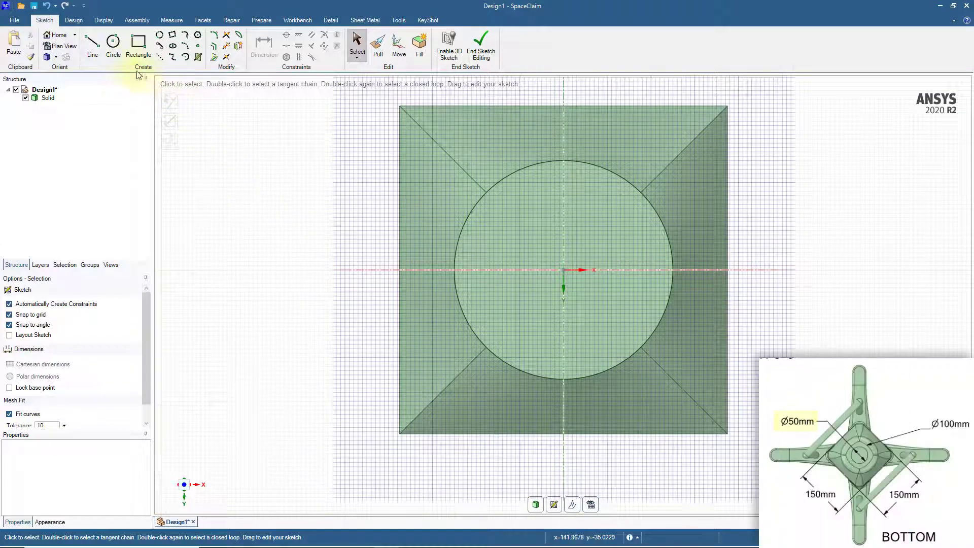
{"action": "left_click", "coordinate": [114, 45]}
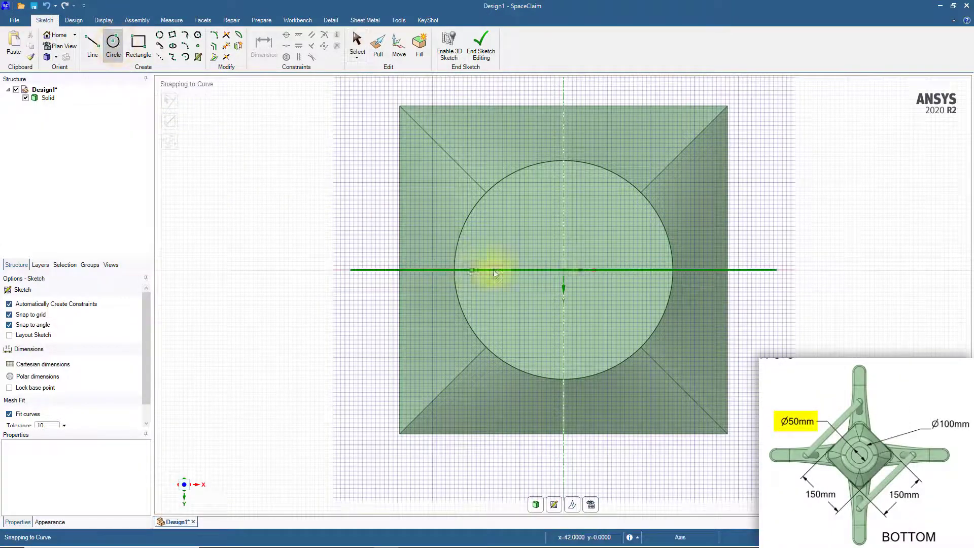
{"action": "left_click", "coordinate": [563, 270]}
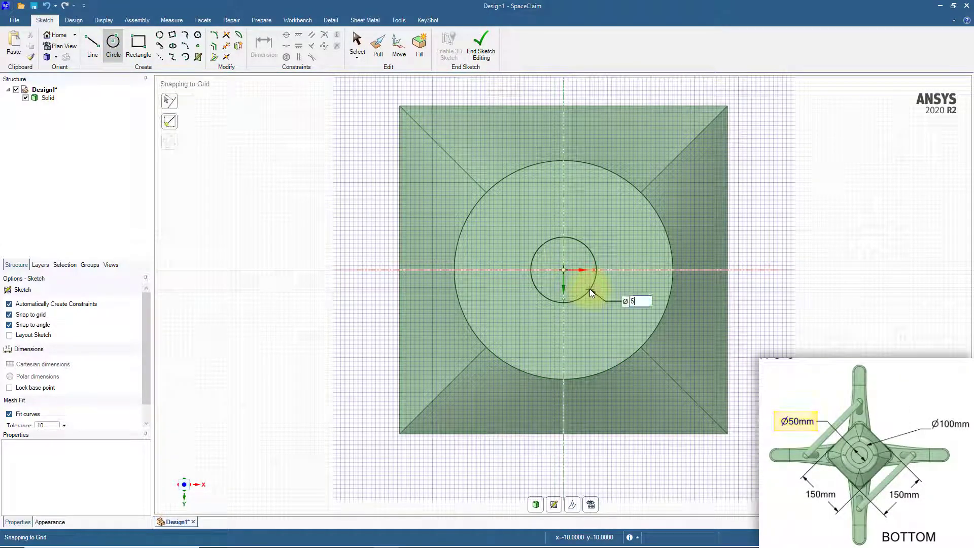
{"action": "type", "text": "50"}
{"action": "key", "text": "Return"}
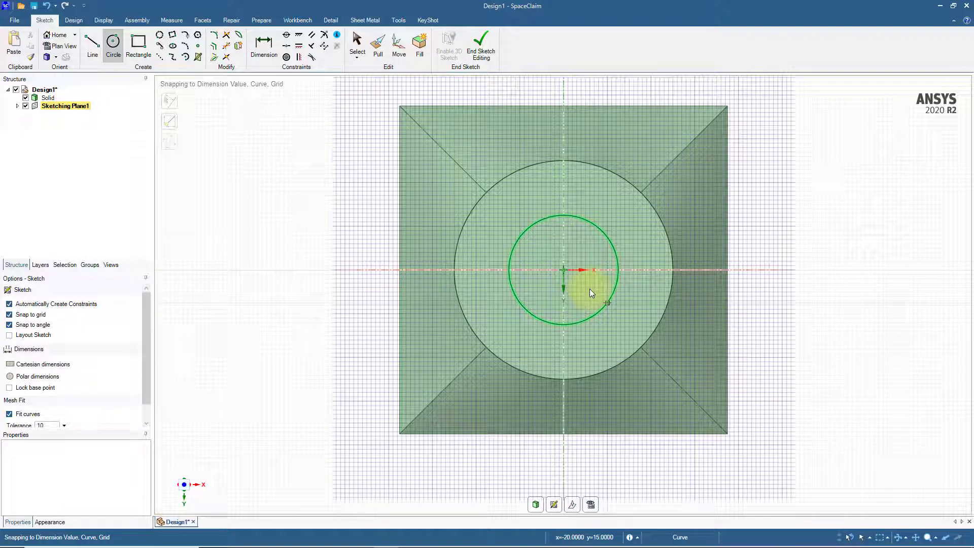
Return to 3D mode and pull the inner circular face 10 mm downward to form a cylindrical boss
{"action": "left_click", "coordinate": [74, 21]}
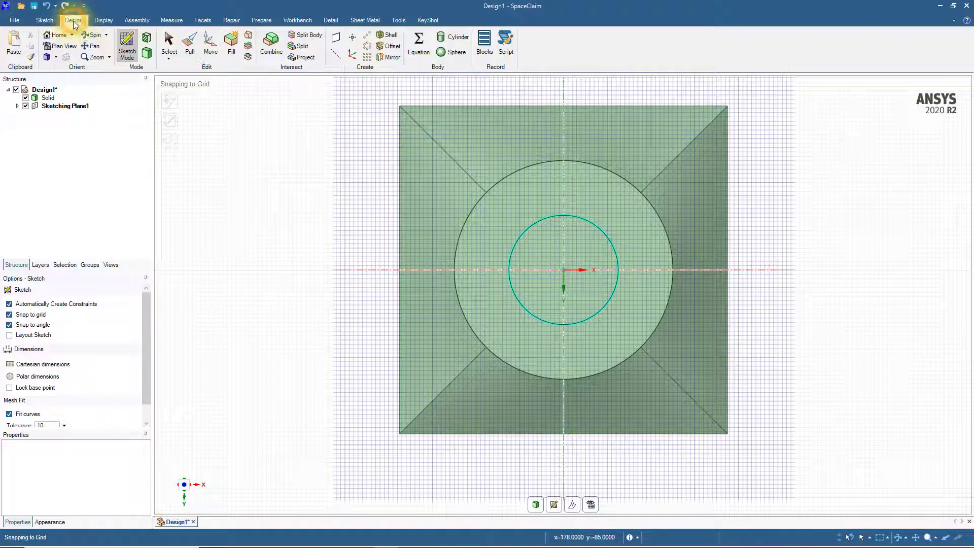
{"action": "left_click", "coordinate": [149, 55]}
{"action": "middle_click_drag", "start_coordinate": [318, 259], "coordinate": [320, 359]}
{"action": "left_click", "coordinate": [554, 376]}
{"action": "left_click_drag", "start_coordinate": [581, 369], "coordinate": [584, 380]}
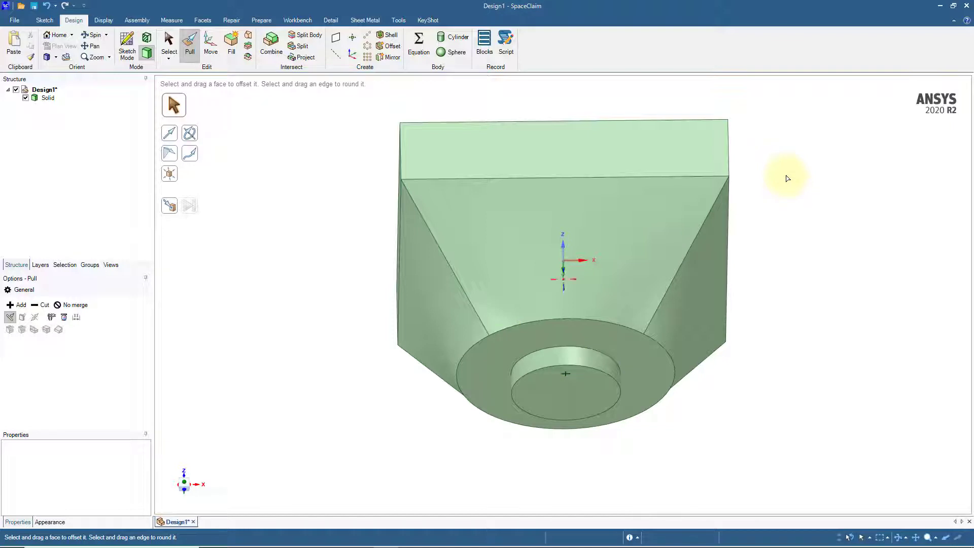
Round the four edges around the top of the square block with a 20 mm radius
{"action": "middle_click_drag", "start_coordinate": [786, 175], "coordinate": [786, 249]}
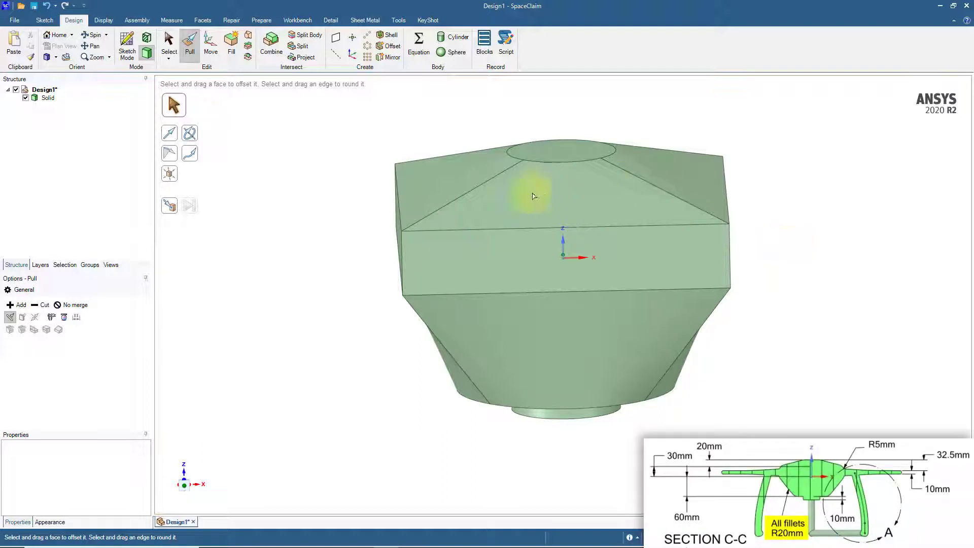
{"action": "left_click", "coordinate": [558, 228]}
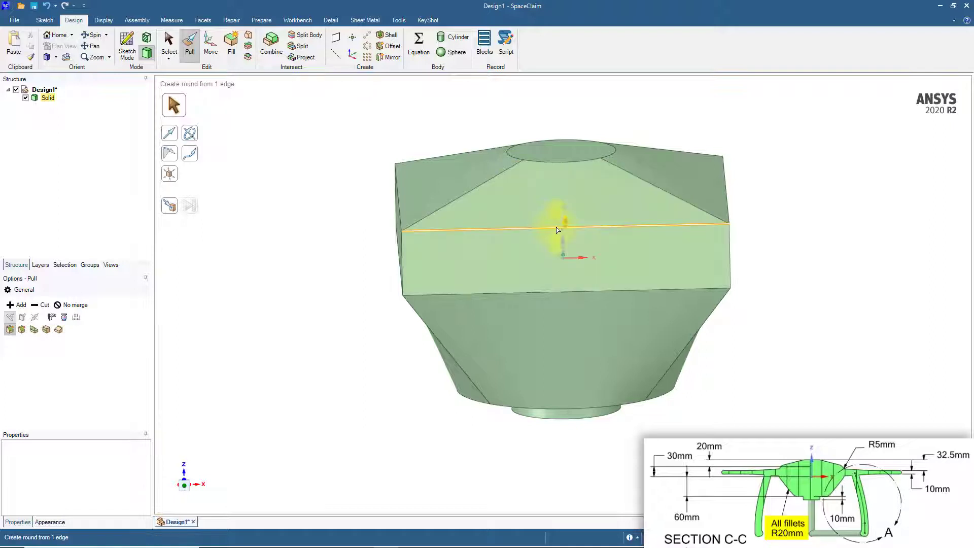
{"action": "double_click", "coordinate": [557, 230]}
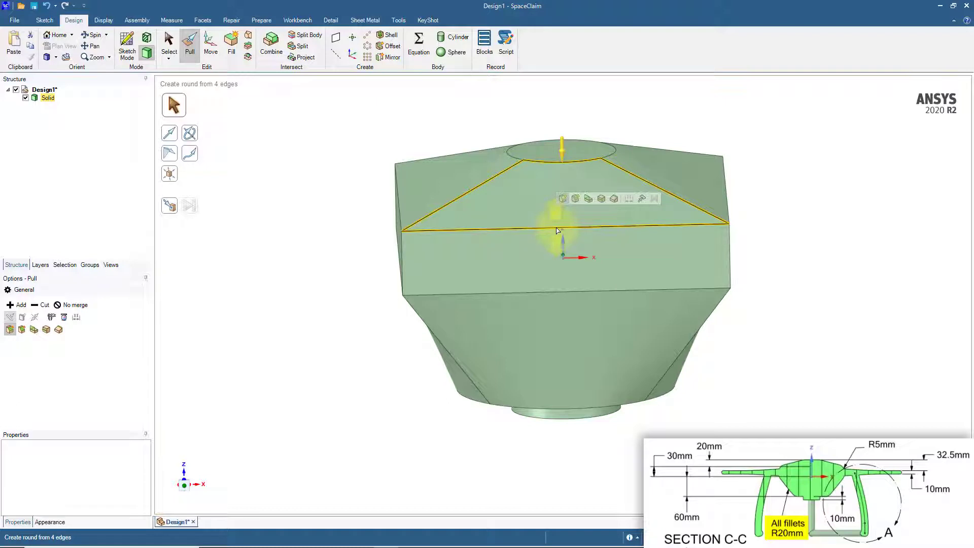
{"action": "double_click", "coordinate": [557, 230]}
{"action": "double_click", "coordinate": [558, 230]}
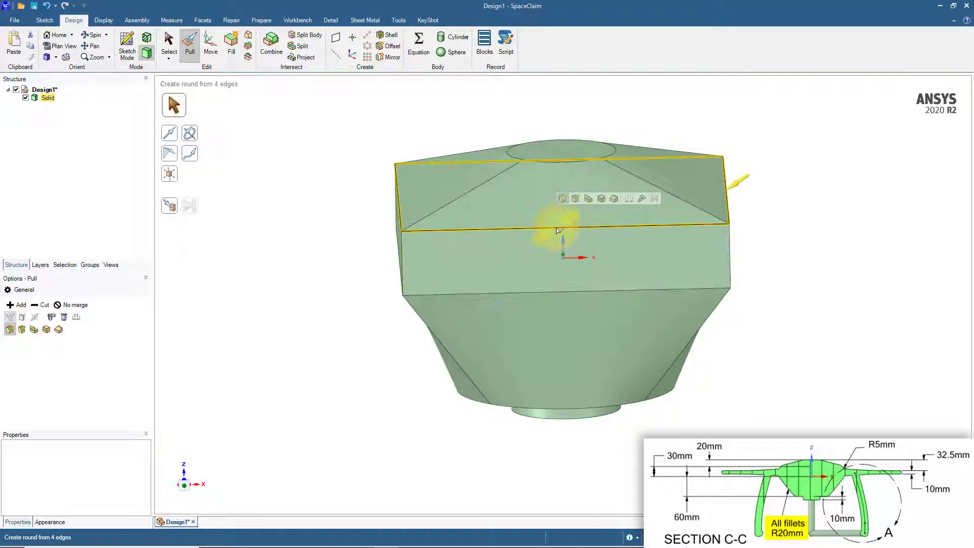
{"action": "key", "text": "space"}
{"action": "key", "text": "Return"}
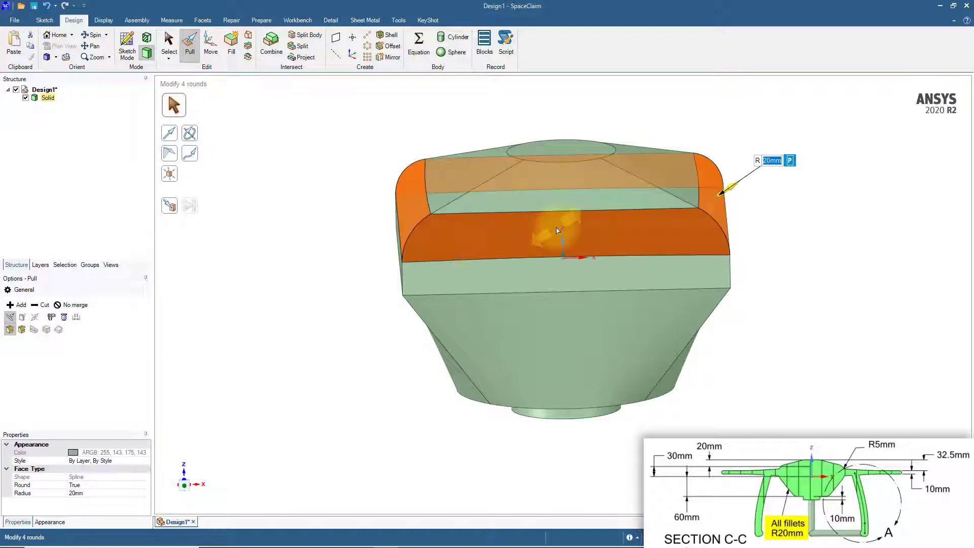
Round the four edges around the bottom of the square block with a 20 mm radius
{"action": "double_click", "coordinate": [567, 296]}
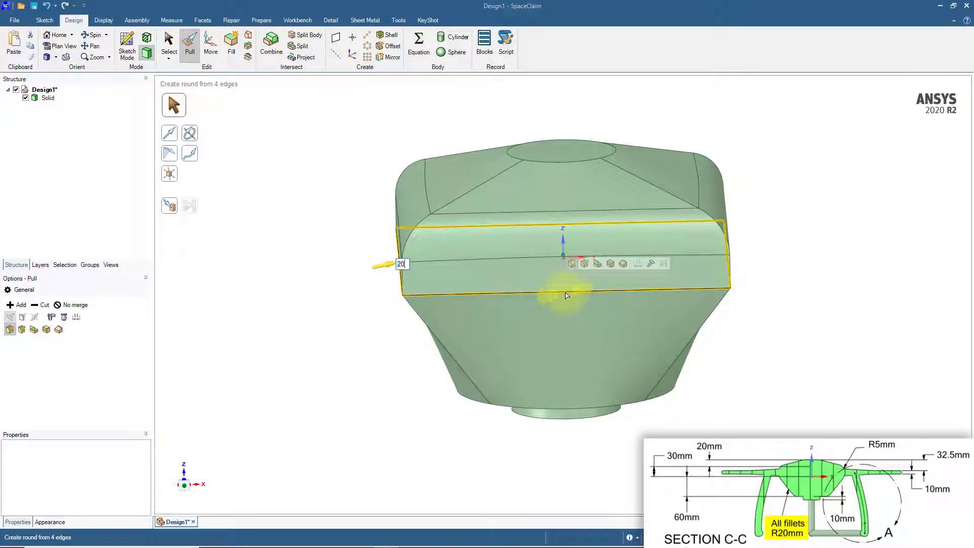
{"action": "key", "text": "Return"}
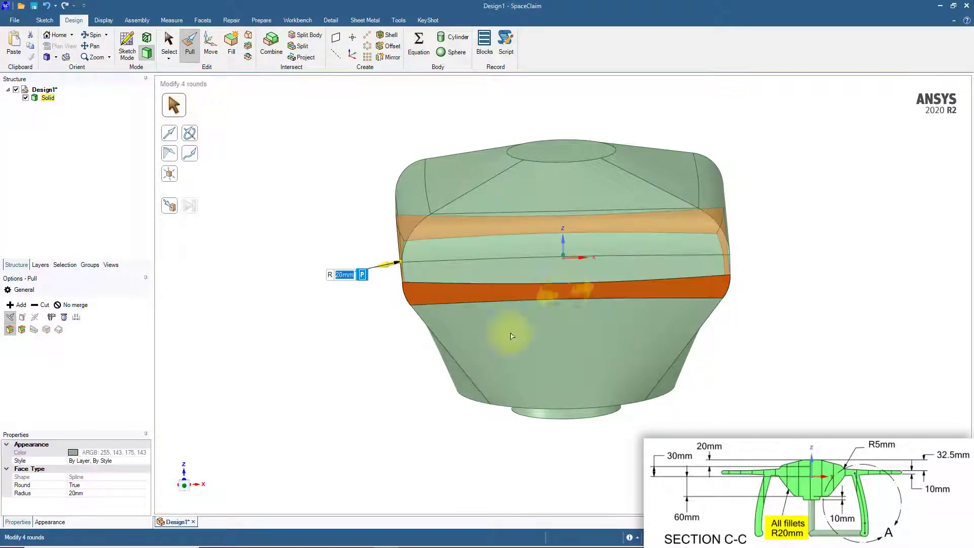
{"action": "left_click", "coordinate": [386, 373]}
Round the circular edge loops of the body's top face and its 100 mm bottom face with a 20 mm radius
{"action": "mouse_move", "coordinate": [383, 370]}
{"action": "middle_mouse_down"}
{"action": "mouse_move", "coordinate": [386, 348]}
{"action": "mouse_move", "coordinate": [435, 348]}
{"action": "mouse_move", "coordinate": [401, 369]}
{"action": "mouse_move", "coordinate": [405, 387]}
{"action": "mouse_move", "coordinate": [391, 383]}
{"action": "middle_mouse_up"}
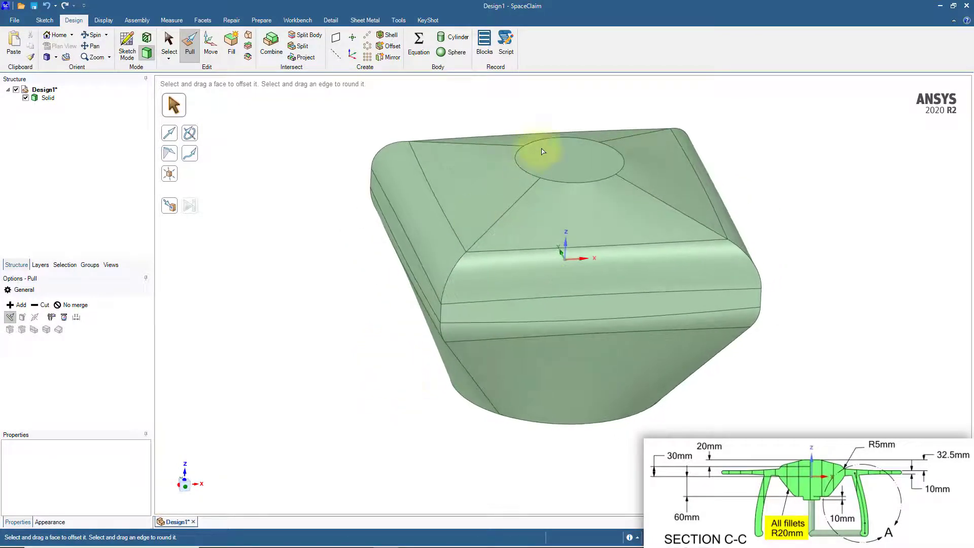
{"action": "left_click", "coordinate": [587, 183]}
{"action": "double_click", "coordinate": [586, 184]}
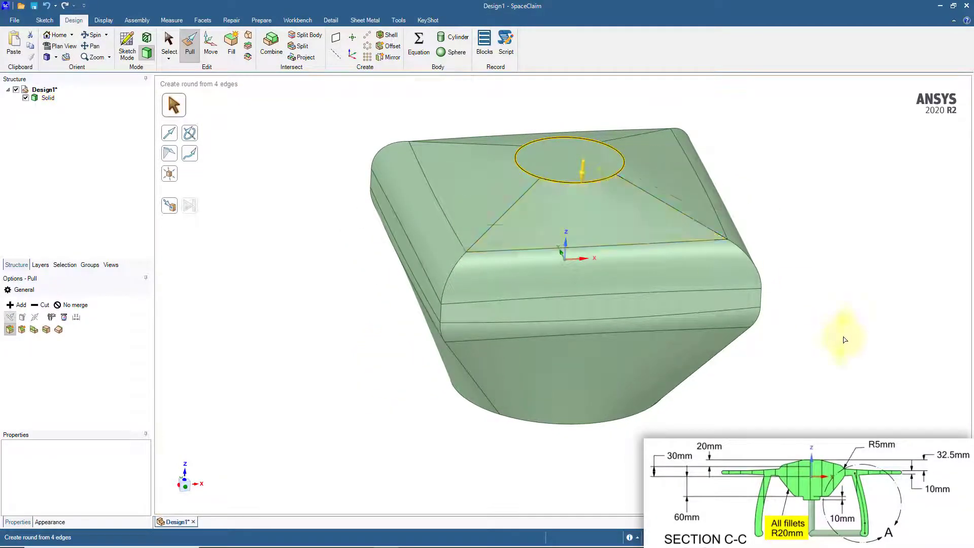
{"action": "middle_click_drag", "start_coordinate": [842, 336], "coordinate": [823, 269]}
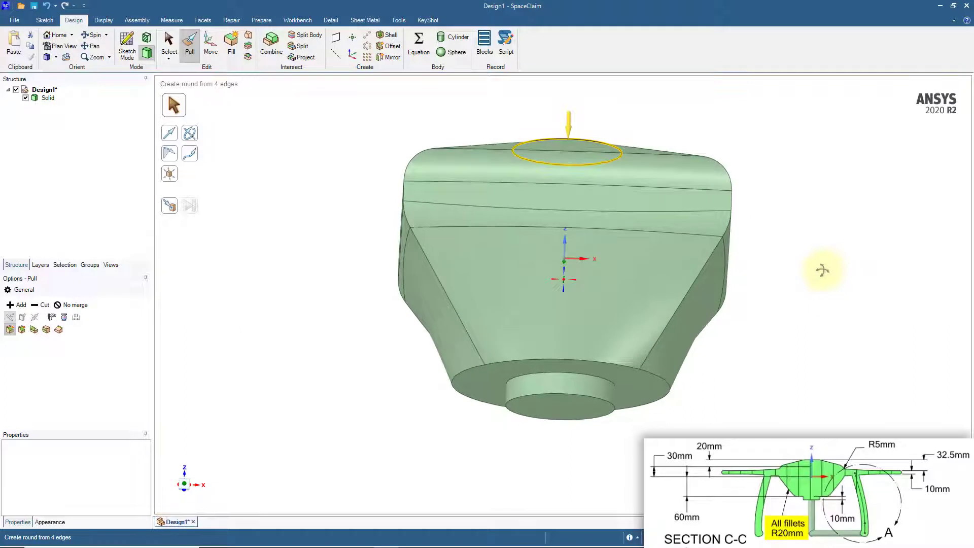
{"action": "double_click", "coordinate": [611, 365], "text": "ctrl"}
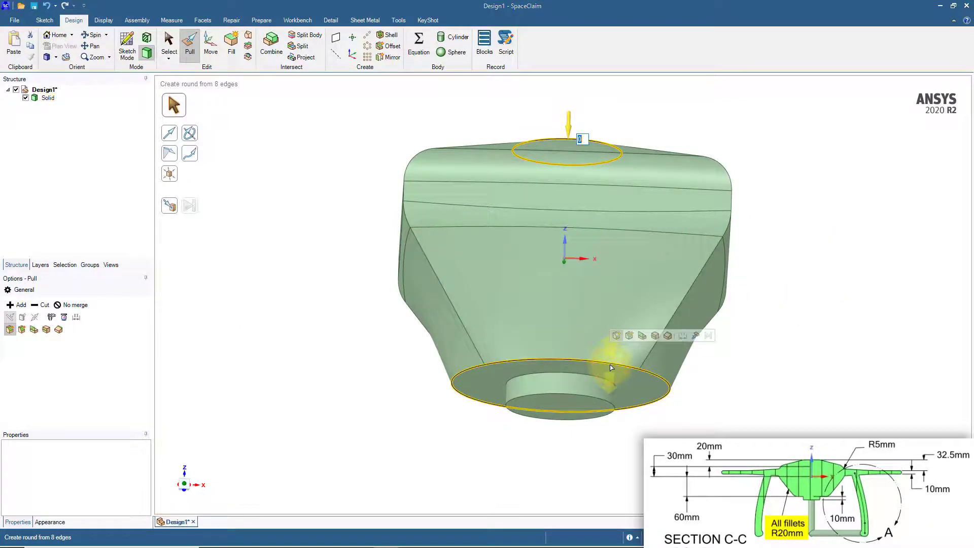
{"action": "key", "text": "Return"}
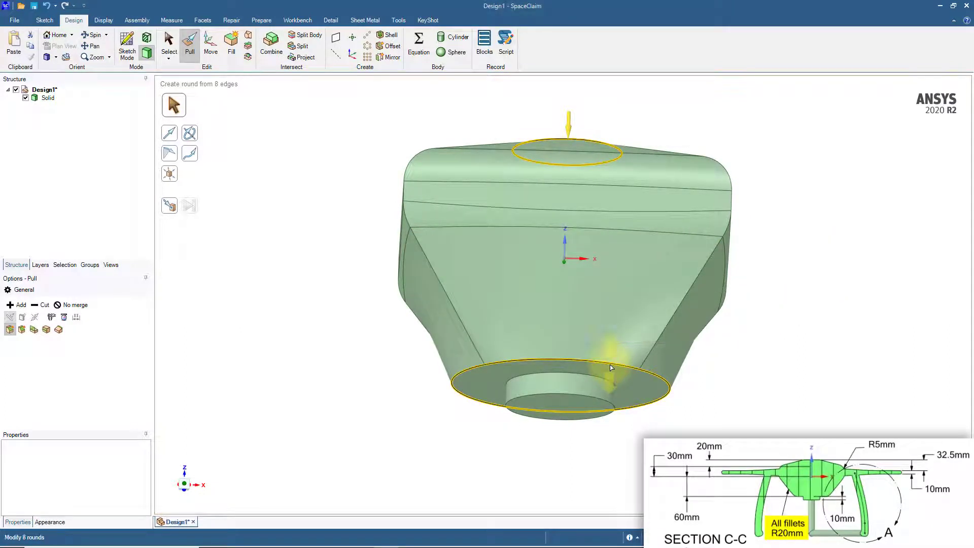
{"action": "left_click", "coordinate": [732, 399]}
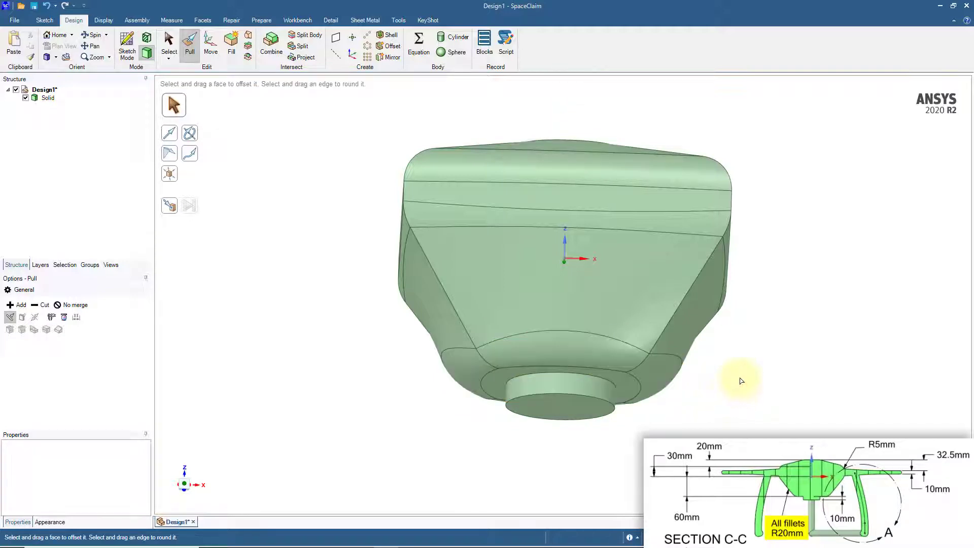
Round the first corner's full tangent edge chain, running from the top circle to the bottom, with a 20 mm radius
{"action": "middle_click_drag", "start_coordinate": [739, 381], "coordinate": [746, 424]}
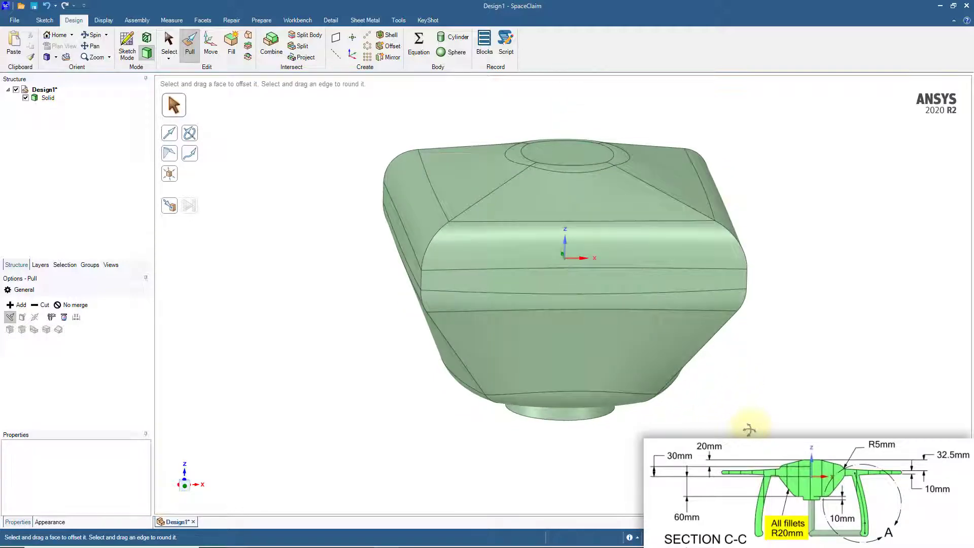
{"action": "double_click", "coordinate": [431, 234]}
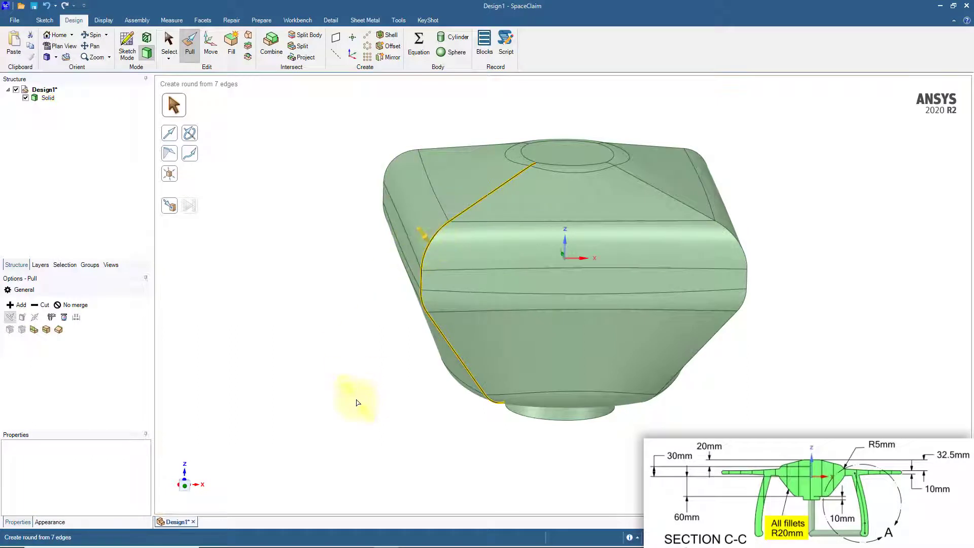
{"action": "middle_click_drag", "start_coordinate": [349, 398], "coordinate": [364, 403]}
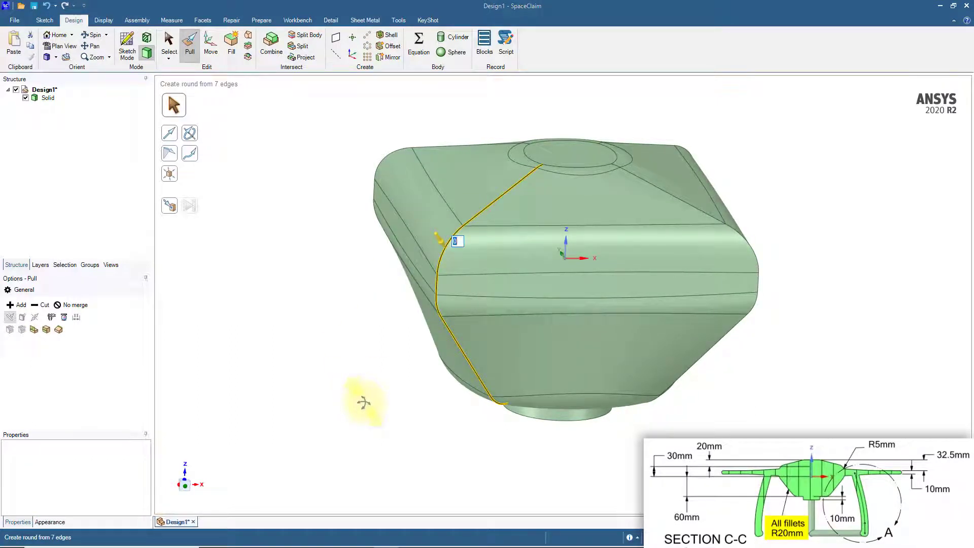
{"action": "key", "text": "Return"}
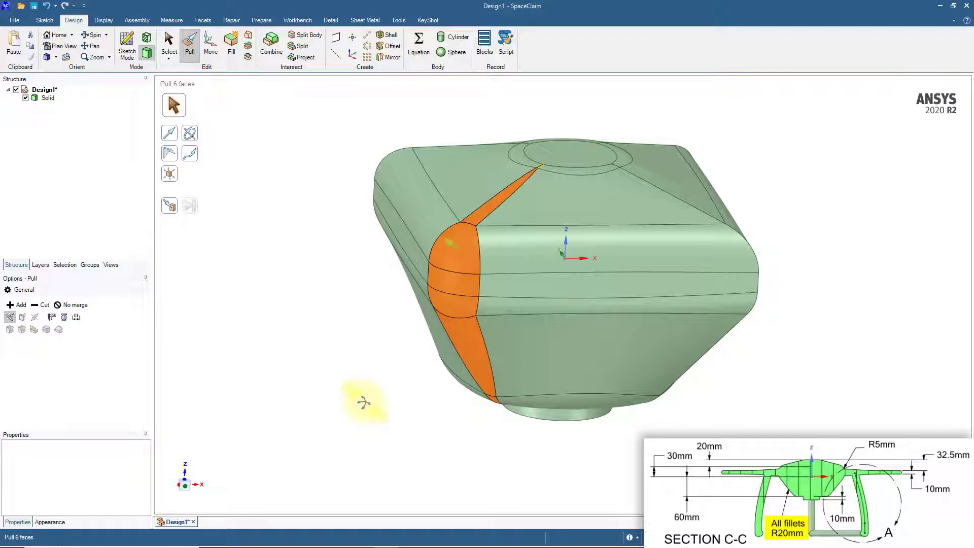
{"action": "left_click", "coordinate": [365, 403]}
Round the second corner's seven-edge tangent chain on the adjacent side of the body with a 20 mm radius
{"action": "middle_click_drag", "start_coordinate": [337, 398], "coordinate": [309, 394]}
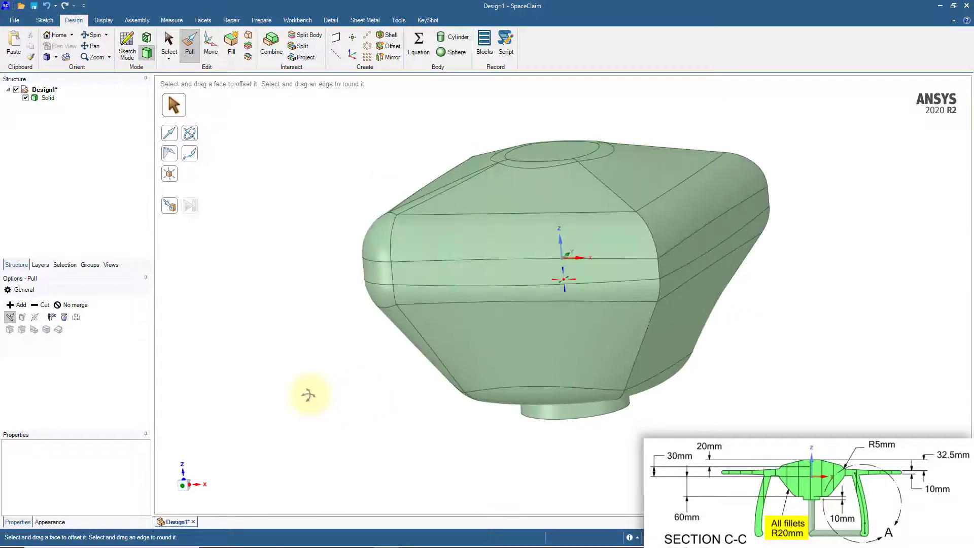
{"action": "left_click", "coordinate": [622, 247]}
{"action": "left_click", "coordinate": [650, 237]}
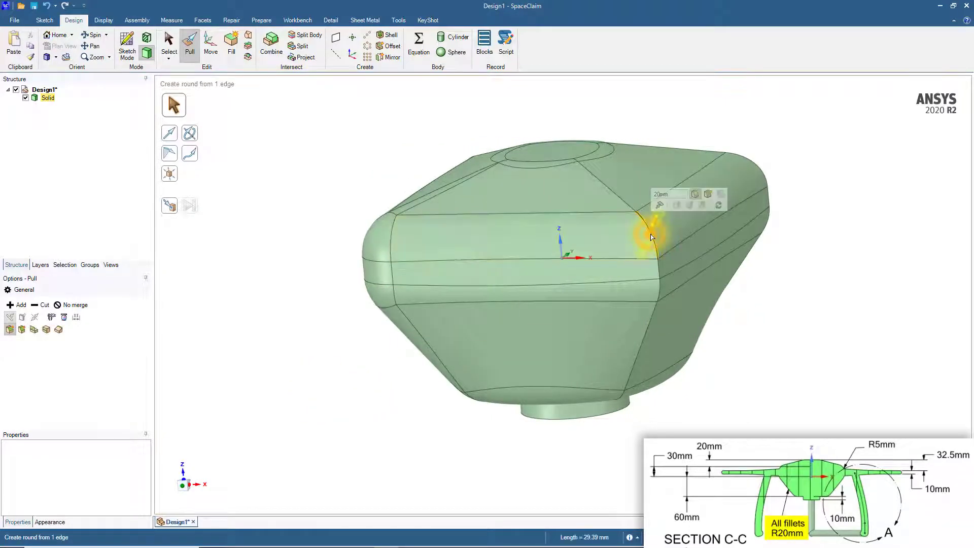
{"action": "double_click", "coordinate": [652, 237]}
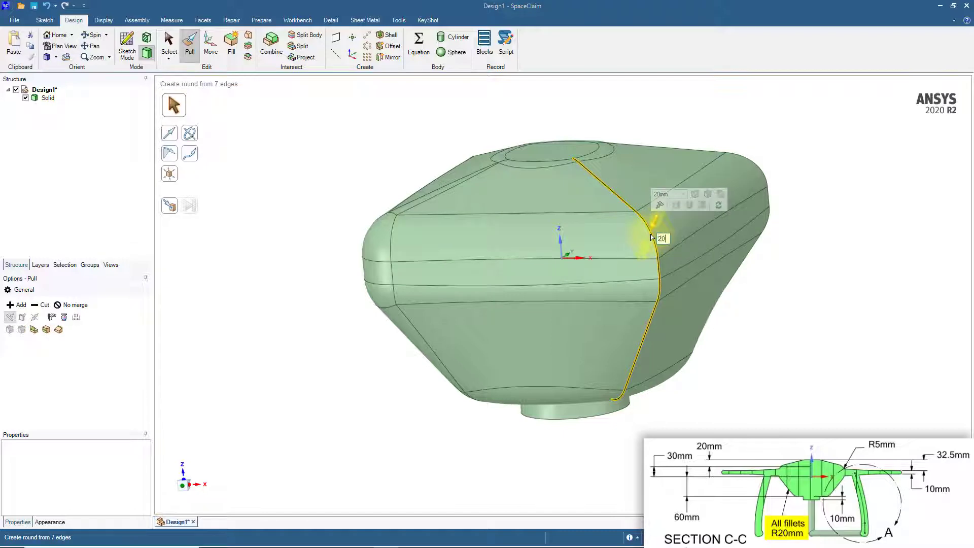
{"action": "type", "text": "20"}
{"action": "key", "text": "Return"}
{"action": "left_click", "coordinate": [849, 348]}
Round the third corner's top-to-bottom tangent edge chain with a 20 mm radius
{"action": "middle_click_drag", "start_coordinate": [731, 377], "coordinate": [548, 397]}
{"action": "left_click", "coordinate": [583, 203]}
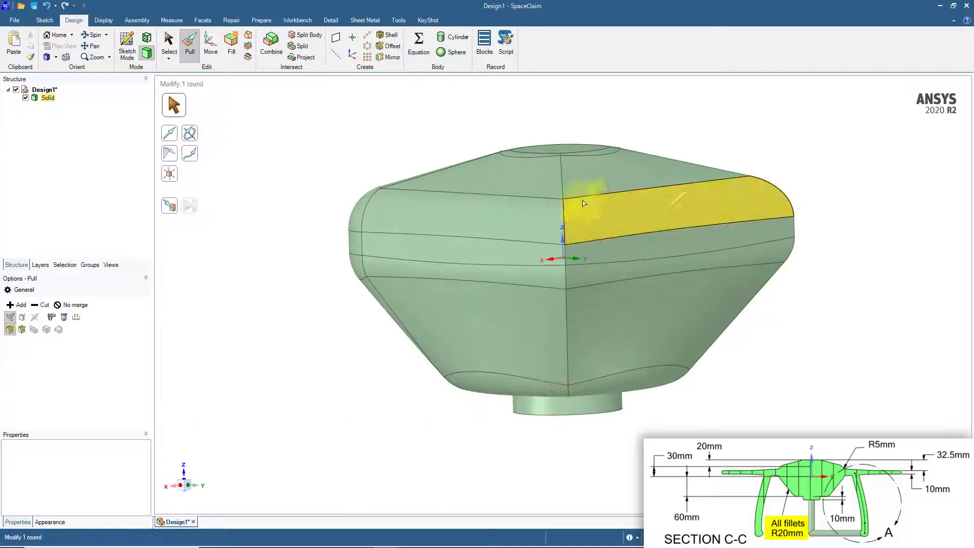
{"action": "left_click", "coordinate": [565, 220]}
{"action": "double_click", "coordinate": [564, 221]}
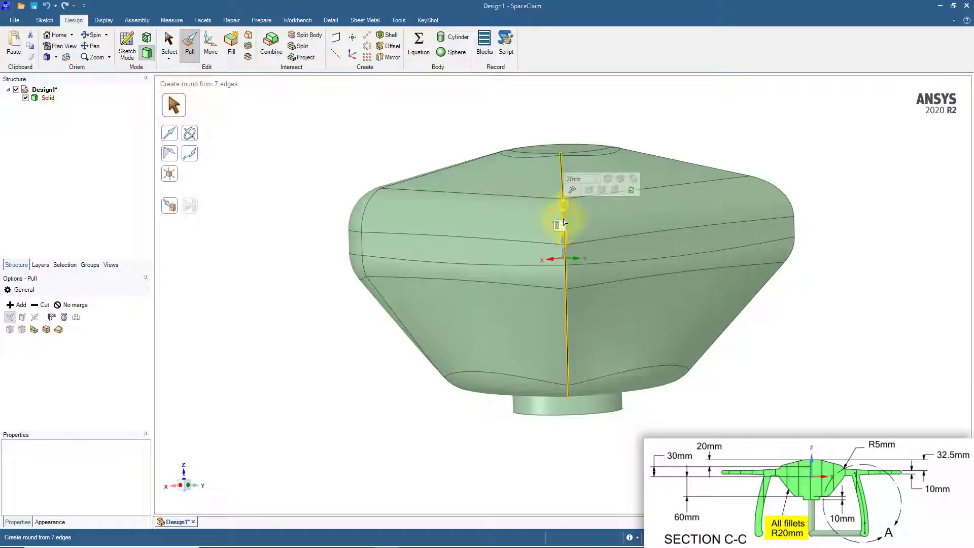
{"action": "key", "text": "Return"}
{"action": "left_click", "coordinate": [859, 359]}
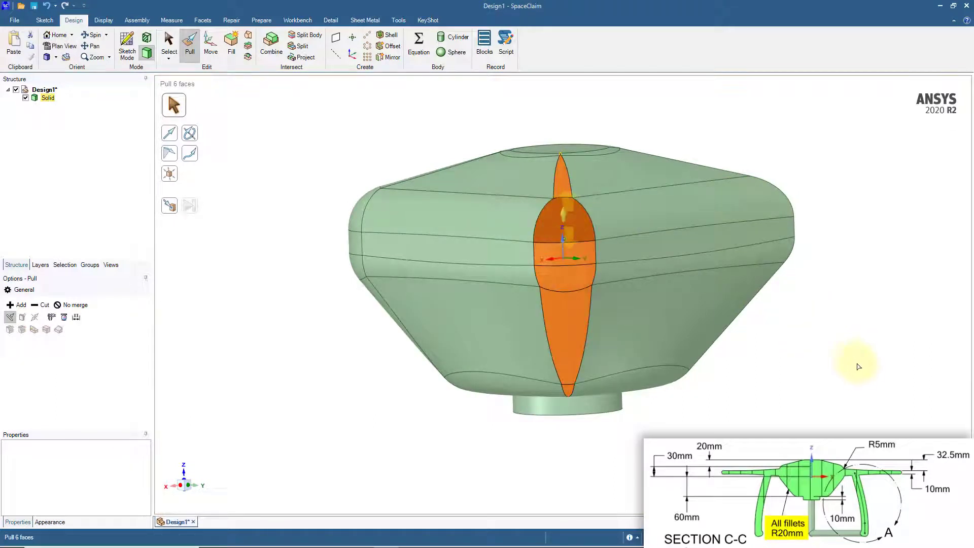
Round the last remaining sharp corner's tangent edge chain with a 20 mm radius
{"action": "middle_click_drag", "start_coordinate": [860, 361], "coordinate": [687, 422]}
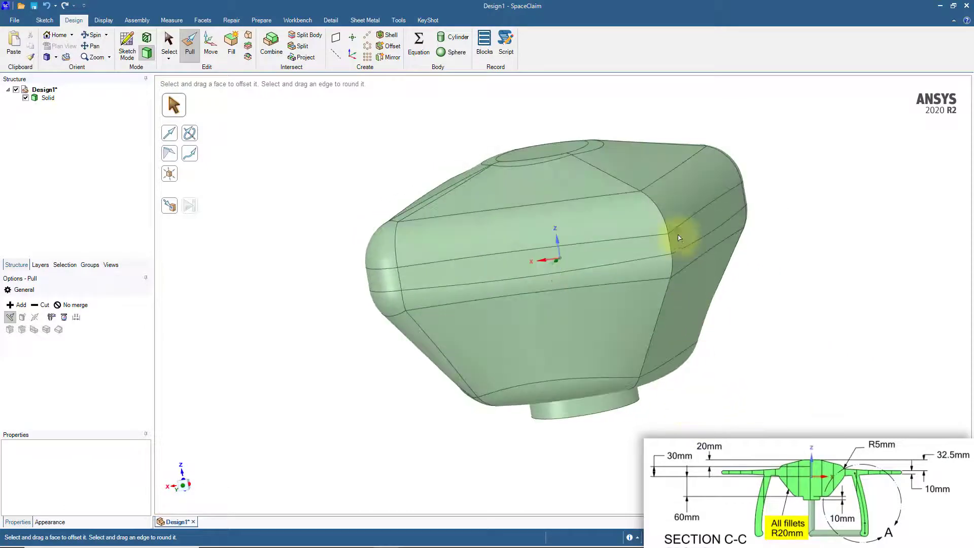
{"action": "left_click", "coordinate": [668, 225]}
{"action": "double_click", "coordinate": [668, 225]}
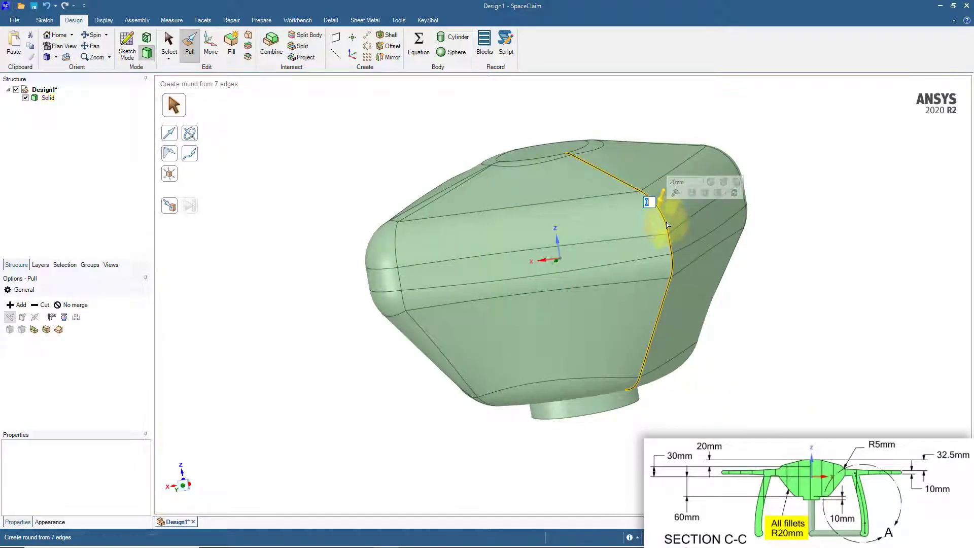
{"action": "key", "text": "Return"}
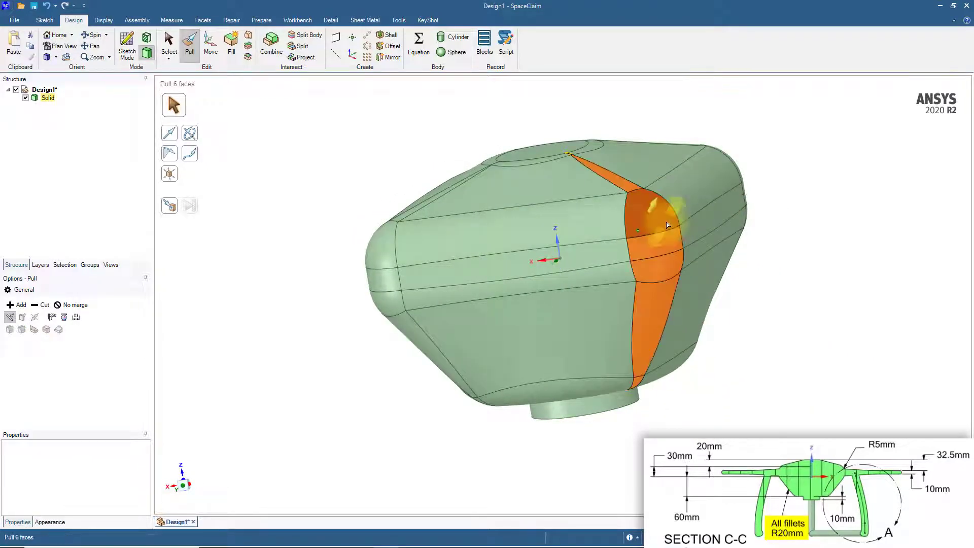
{"action": "left_click", "coordinate": [796, 339]}
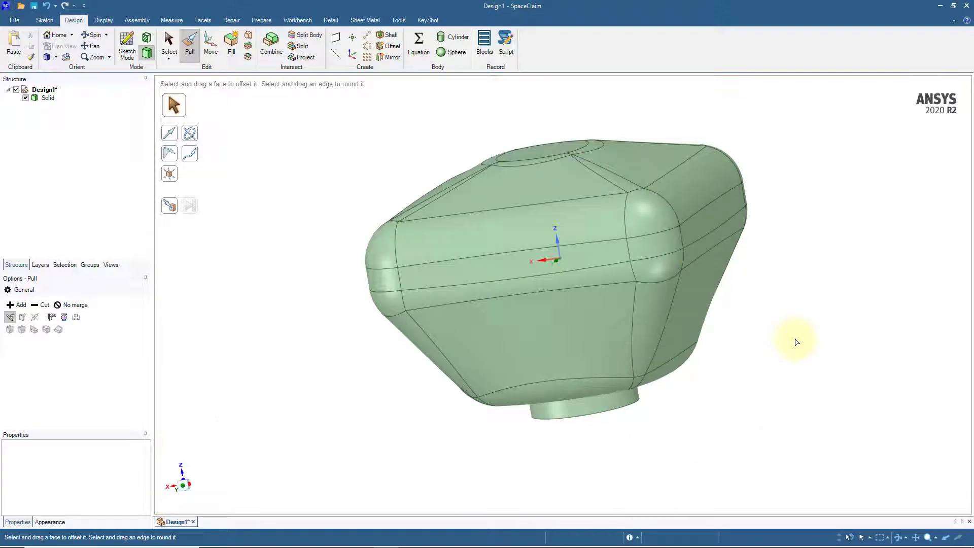
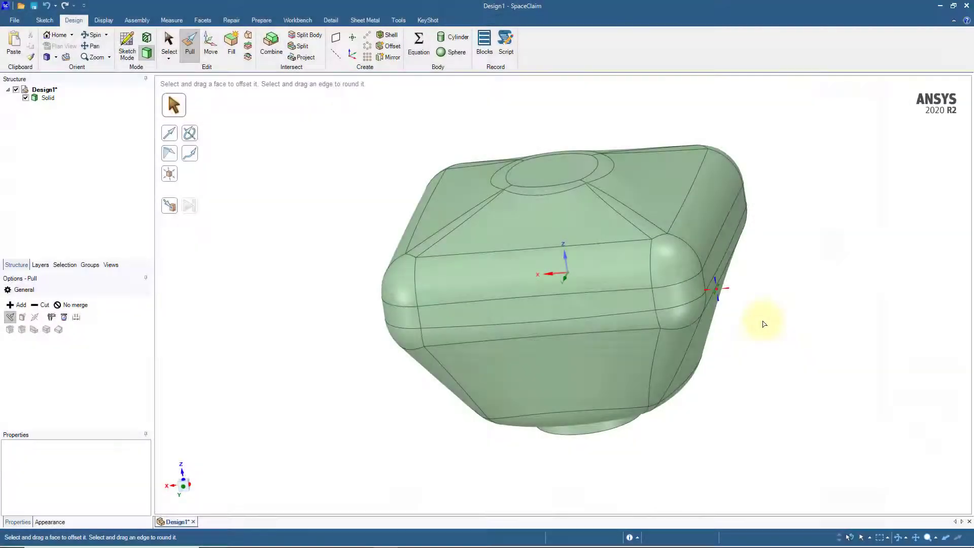
Start a sketch on the body's top circular face and rotate the sketch plane 45° about its vertical axis
{"action": "left_click", "coordinate": [546, 173]}
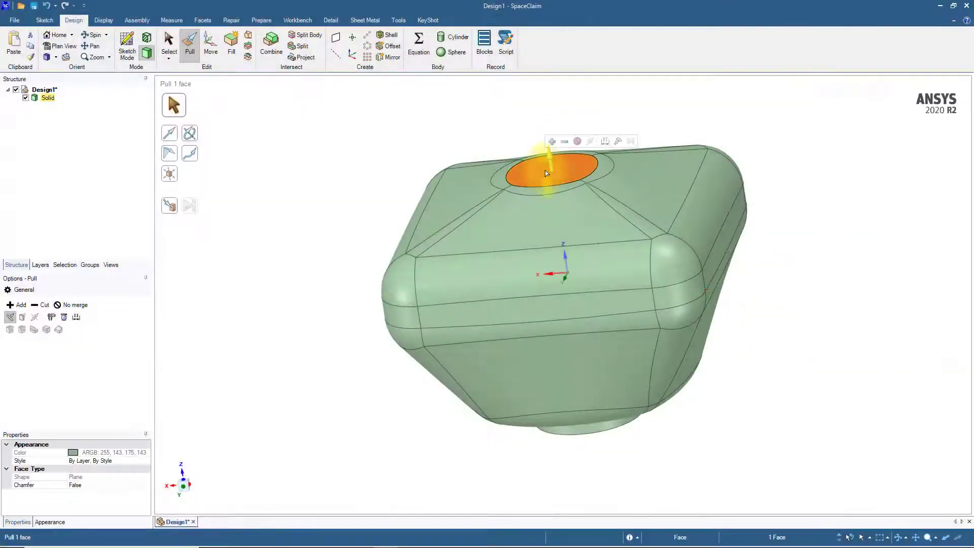
{"action": "left_click", "coordinate": [123, 48]}
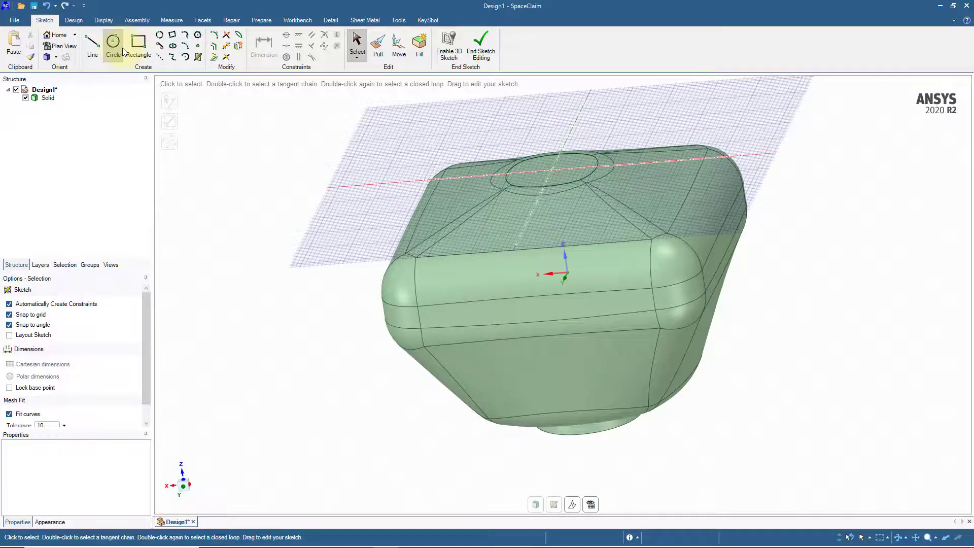
{"action": "left_click", "coordinate": [572, 505]}
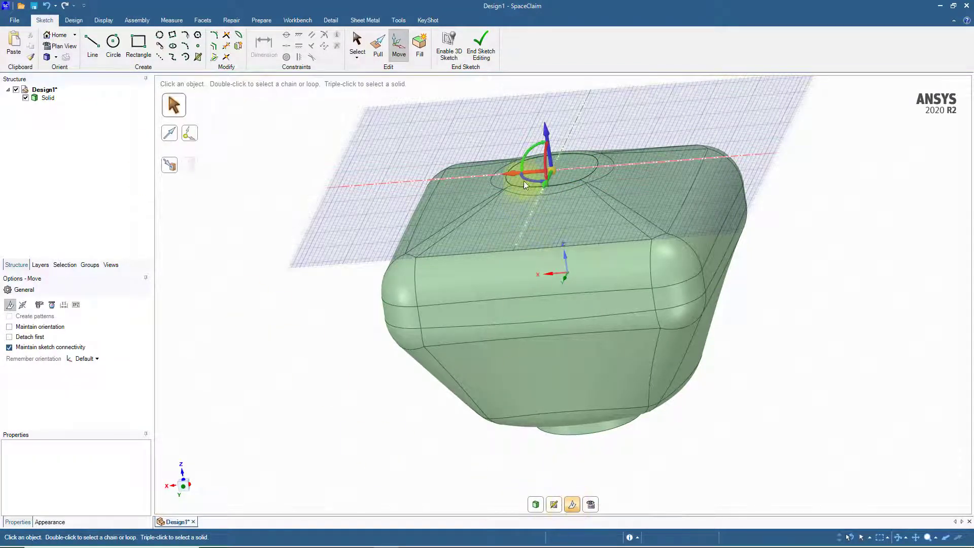
{"action": "left_click_drag", "start_coordinate": [527, 182], "coordinate": [533, 185]}
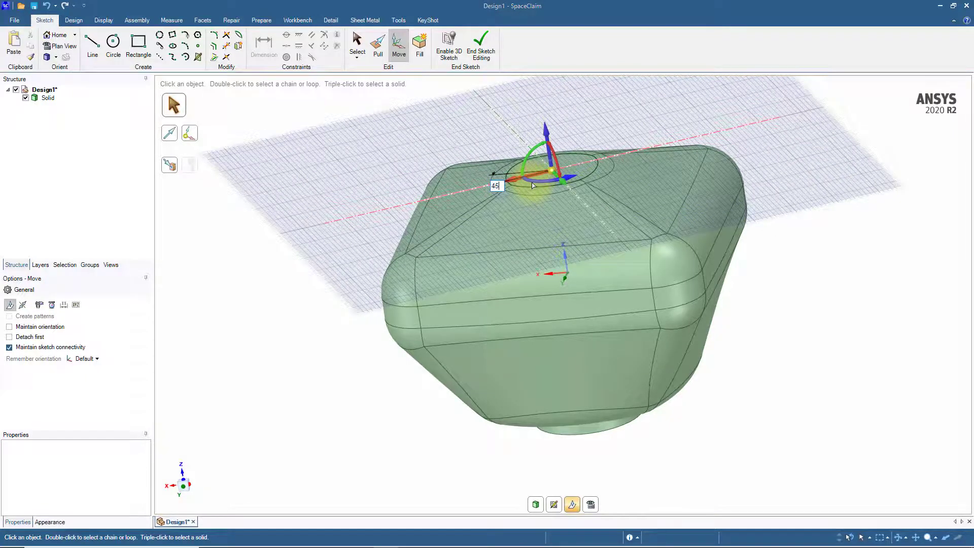
{"action": "type", "text": "45"}
{"action": "key", "text": "Return"}
Move the sketch plane 37.5 mm down into the body and view it in plan
{"action": "left_click_drag", "start_coordinate": [548, 133], "coordinate": [550, 156]}
{"action": "type", "text": "3"}
{"action": "type", "text": "7.5"}
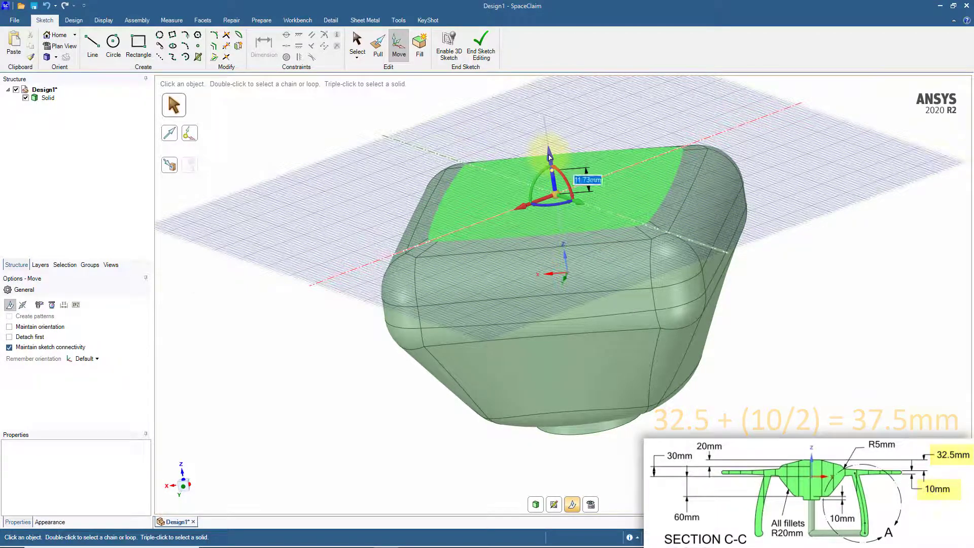
{"action": "key", "text": "Return"}
{"action": "key", "text": "v"}
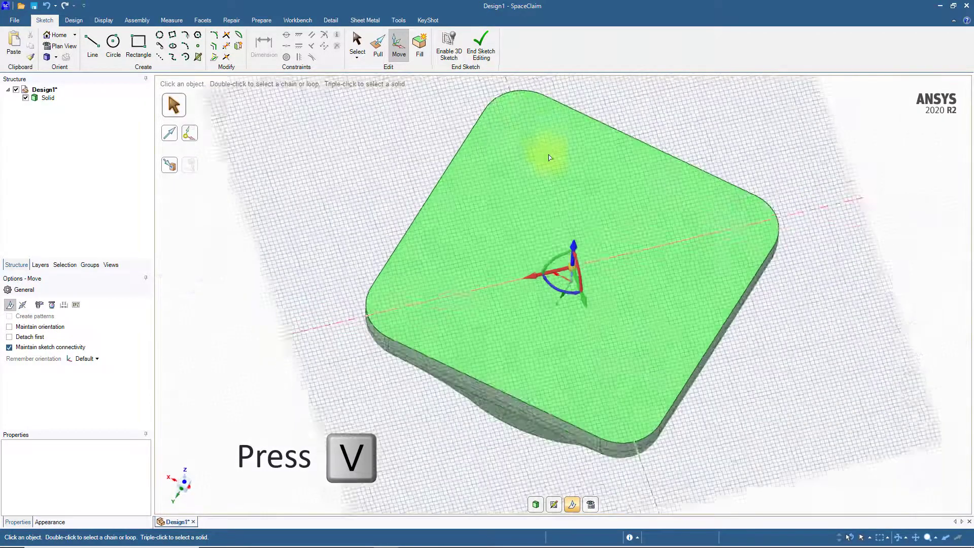
Sketch a 40 mm diameter circle on the horizontal axis, centred 250 mm from the body's centre
{"action": "left_click", "coordinate": [115, 46]}
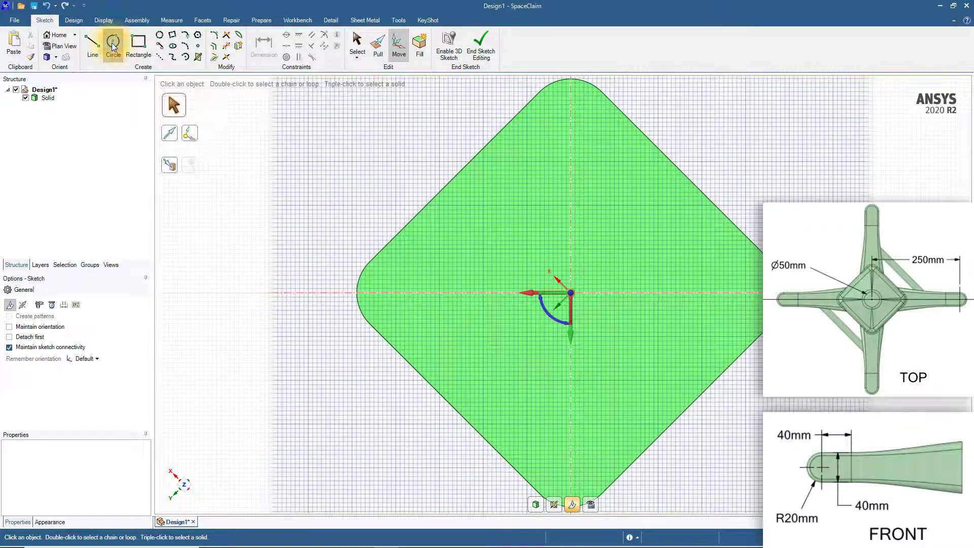
{"action": "key", "text": "shift"}
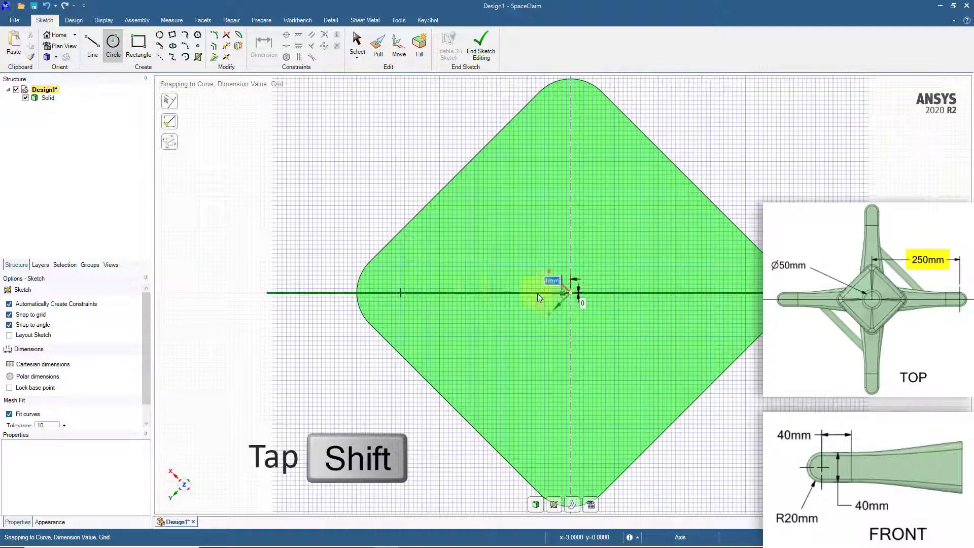
{"action": "type", "text": "250"}
{"action": "key", "text": "Return"}
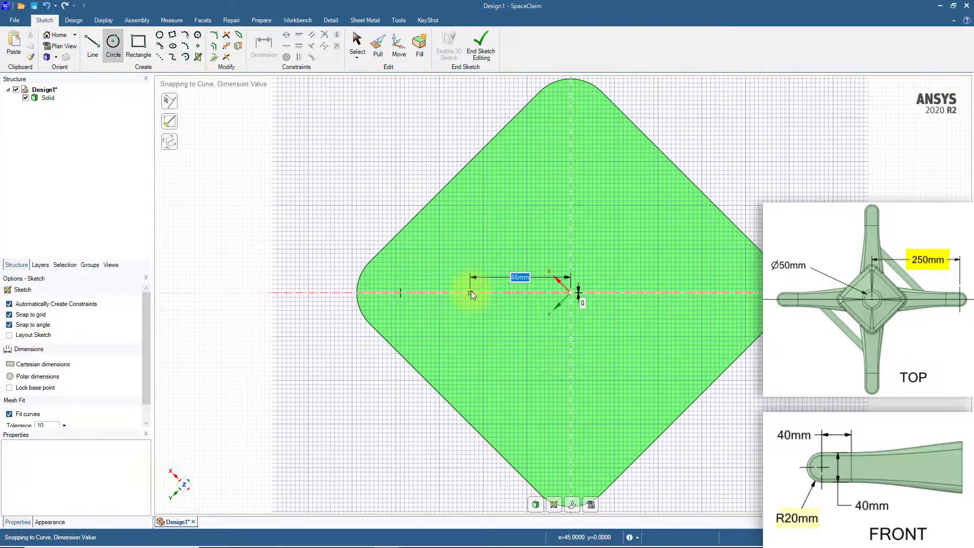
{"action": "type", "text": "40"}
{"action": "key", "text": "Return"}
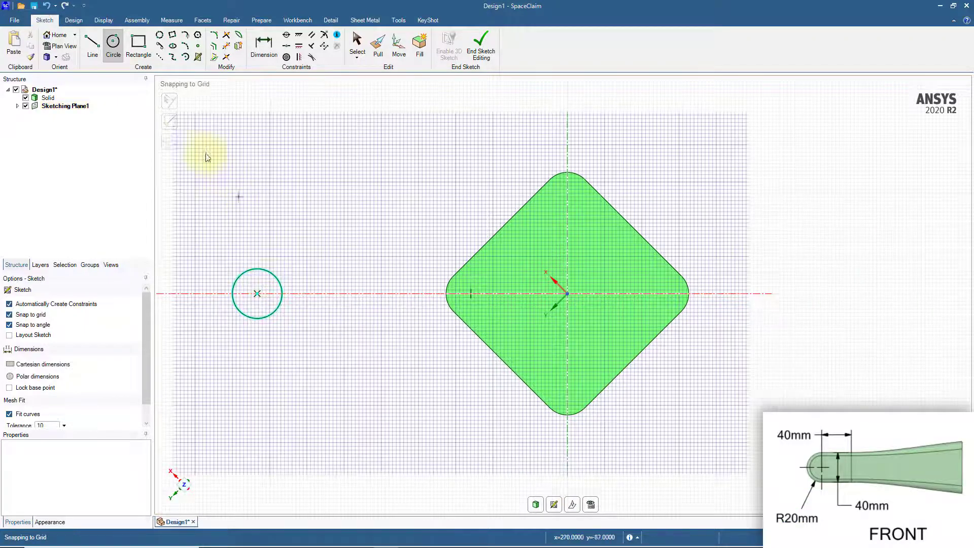
Sketch a 40 mm vertical line defined from its center on the horizontal axis, 40 mm from the circle's centre towards the body
{"action": "left_click", "coordinate": [93, 44]}
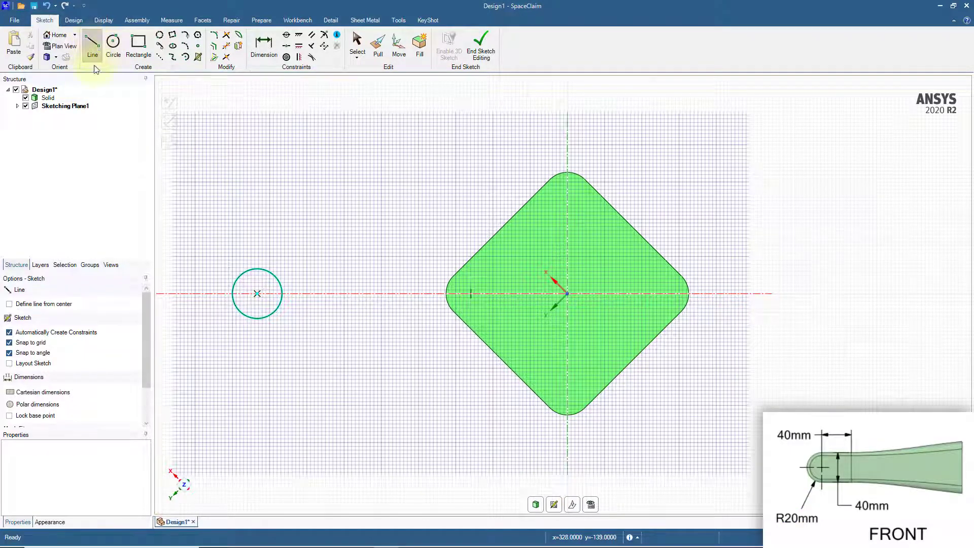
{"action": "left_click", "coordinate": [9, 304]}
{"action": "key", "text": "shift"}
{"action": "left_click", "coordinate": [257, 294]}
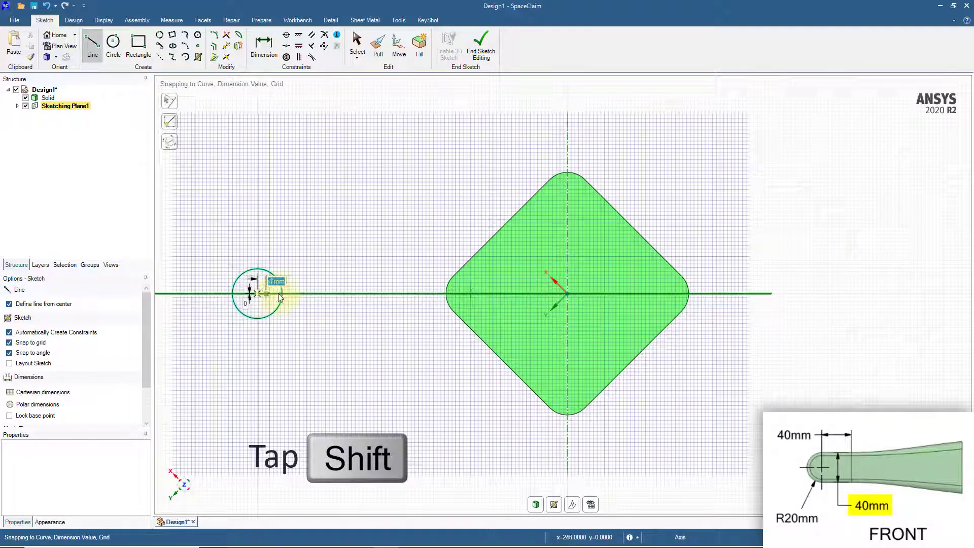
{"action": "key", "text": "Escape"}
{"action": "left_click", "coordinate": [308, 292]}
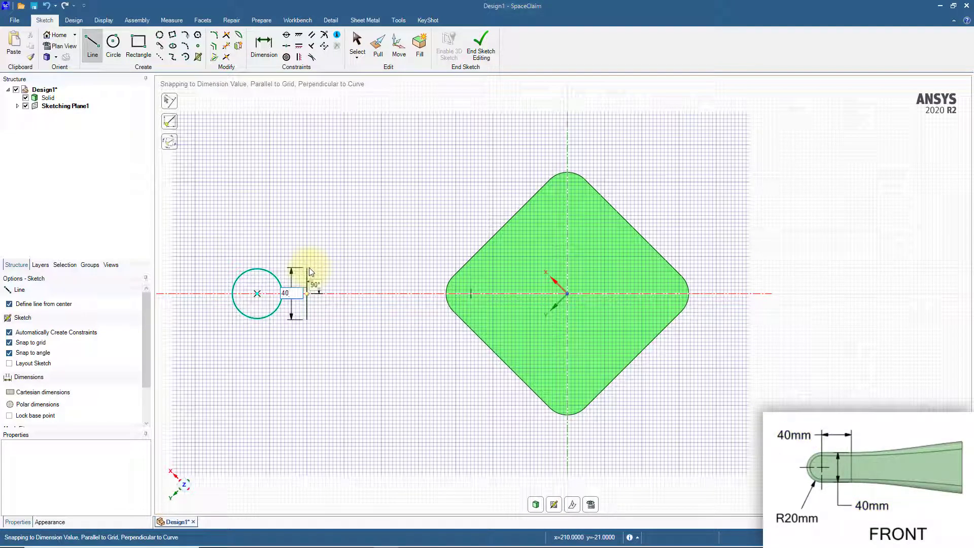
{"action": "left_click", "coordinate": [310, 272]}
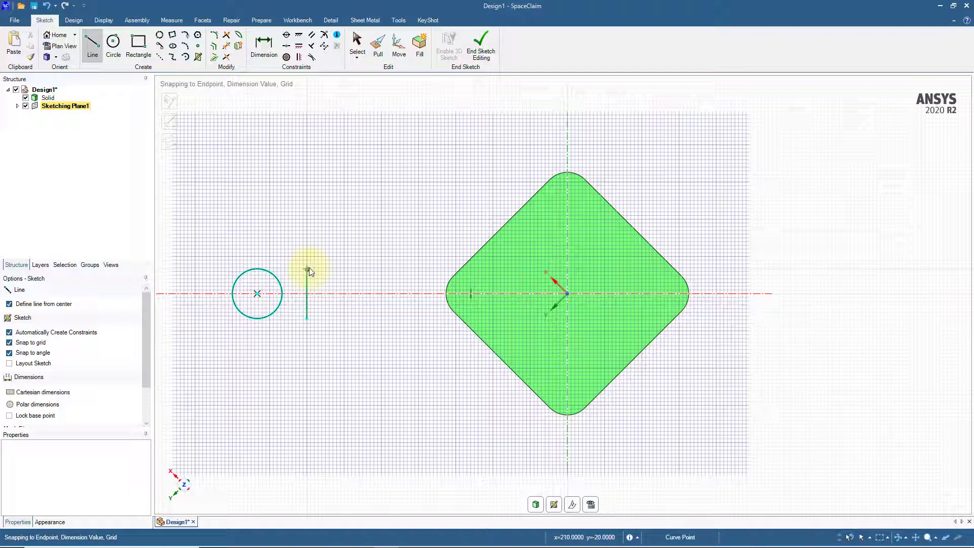
Join both ends of the vertical line to the circle with 40 mm tangent lines, drawn endpoint to endpoint, and trim the circle's inner arc
{"action": "left_click", "coordinate": [10, 304]}
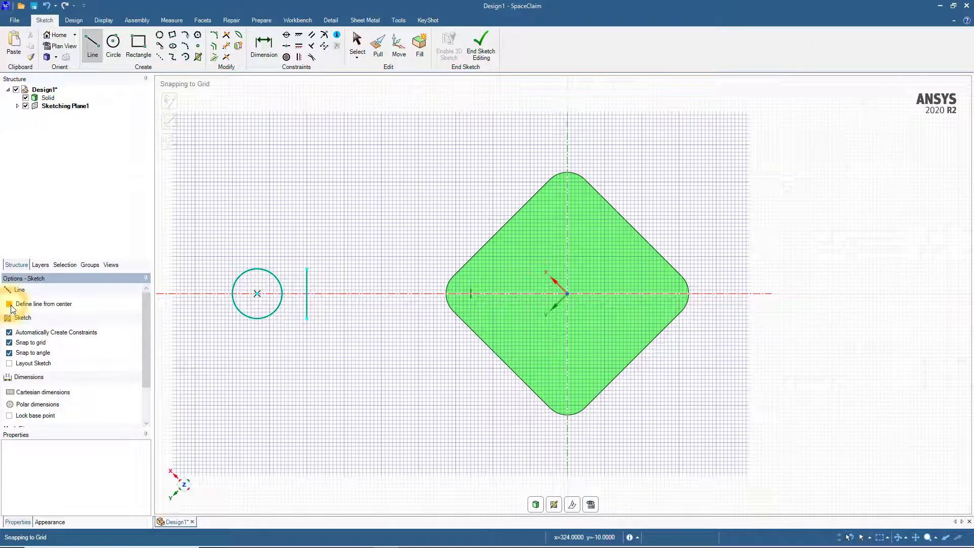
{"action": "left_click", "coordinate": [307, 269]}
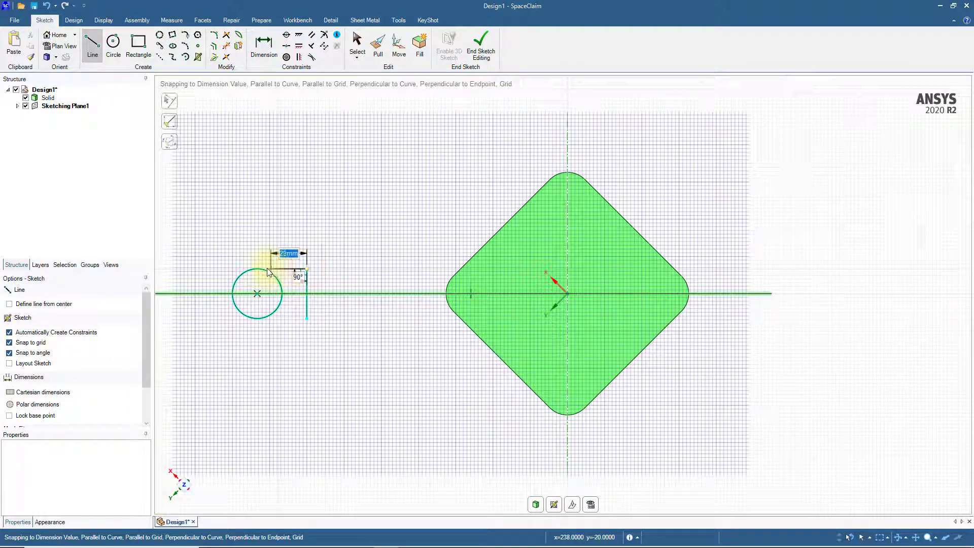
{"action": "left_click", "coordinate": [257, 268]}
{"action": "left_click", "coordinate": [307, 319]}
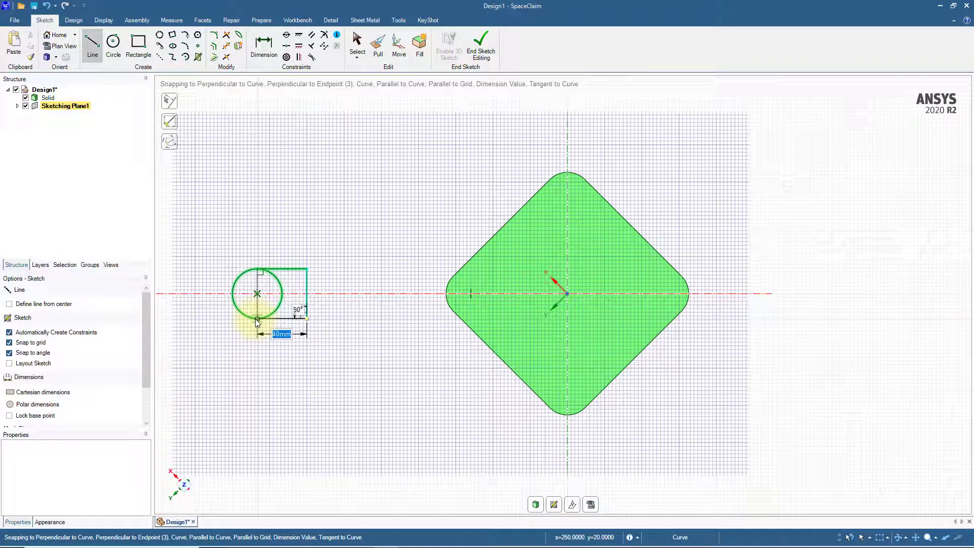
{"action": "left_click", "coordinate": [256, 318]}
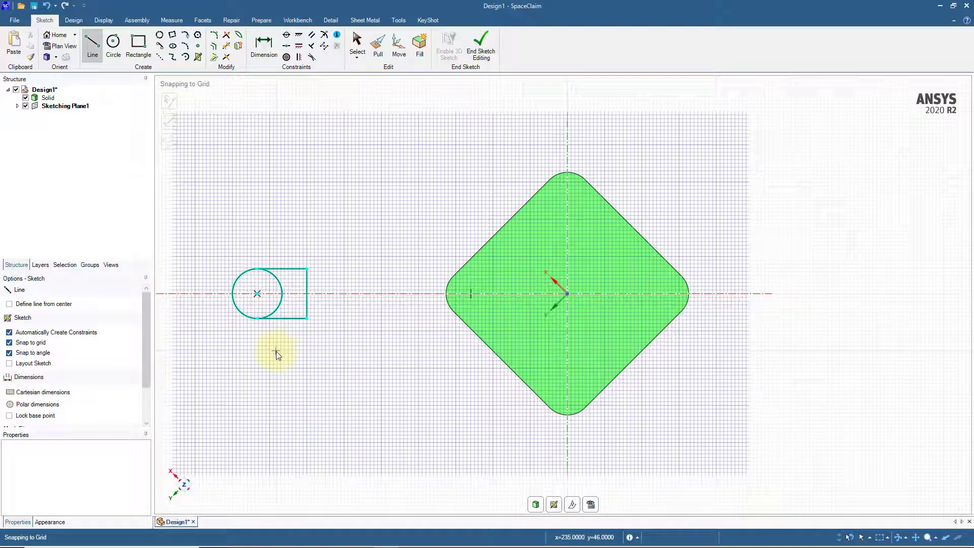
{"action": "left_click", "coordinate": [227, 48]}
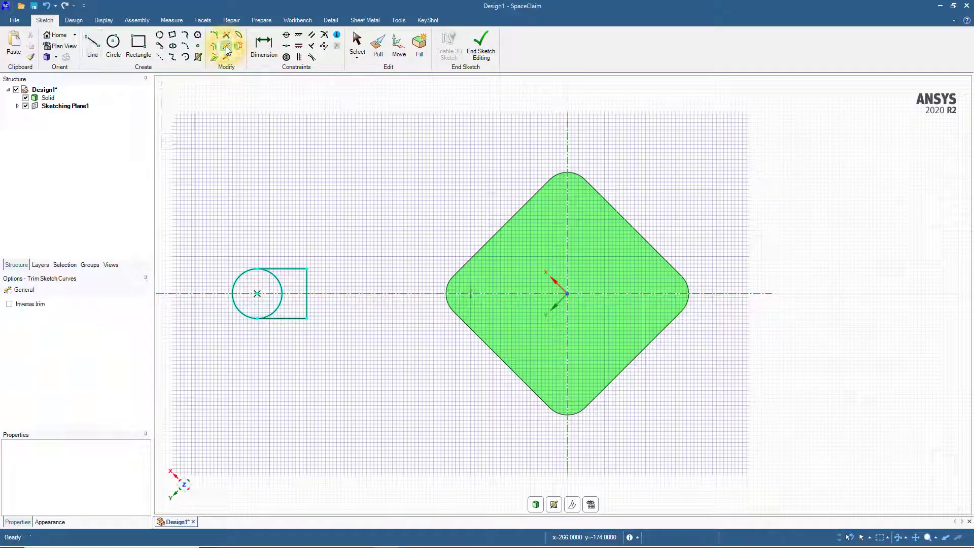
{"action": "left_click", "coordinate": [282, 292]}
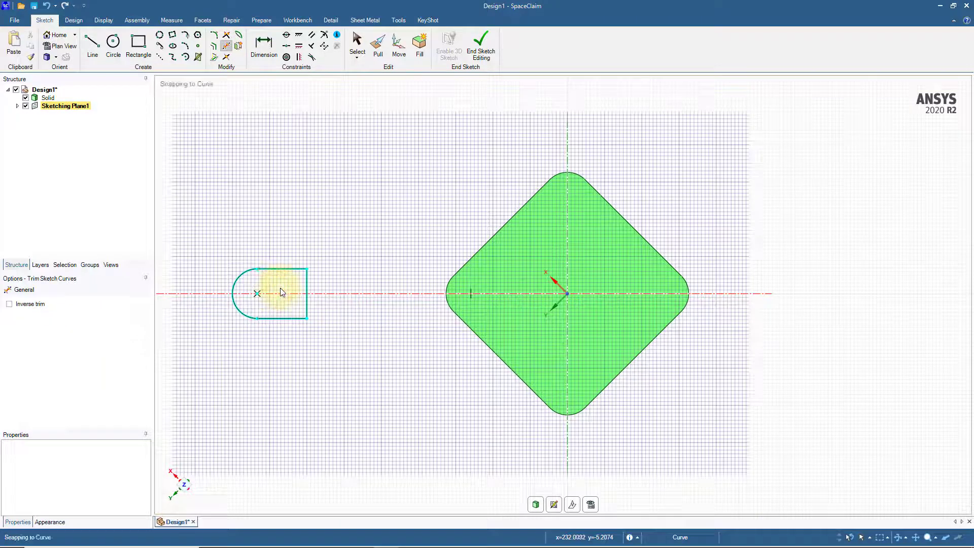
Turn the arm-end sketch into a surface and thicken it symmetrically on both sides to a total of 10 mm
{"action": "left_click", "coordinate": [74, 20]}
{"action": "left_click", "coordinate": [147, 53]}
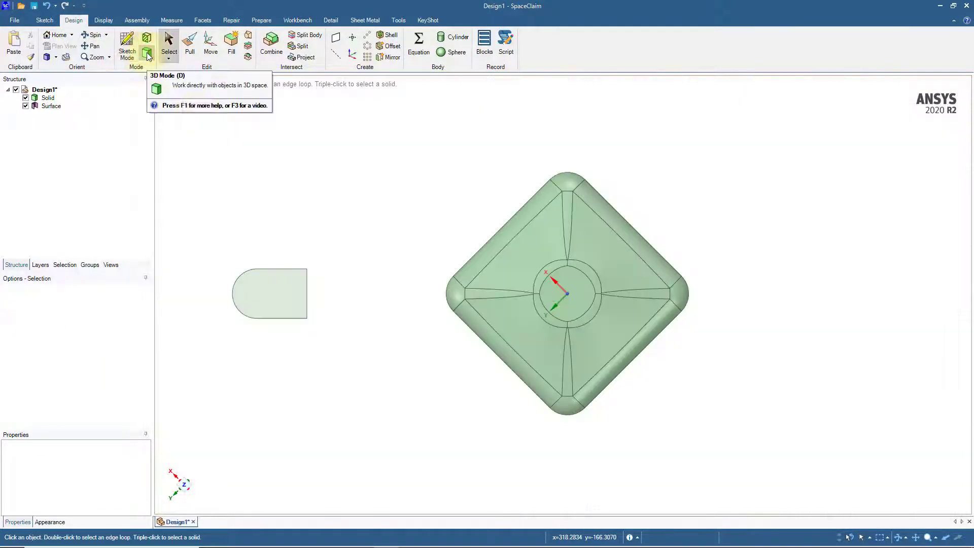
{"action": "middle_click_drag", "start_coordinate": [341, 388], "coordinate": [346, 298]}
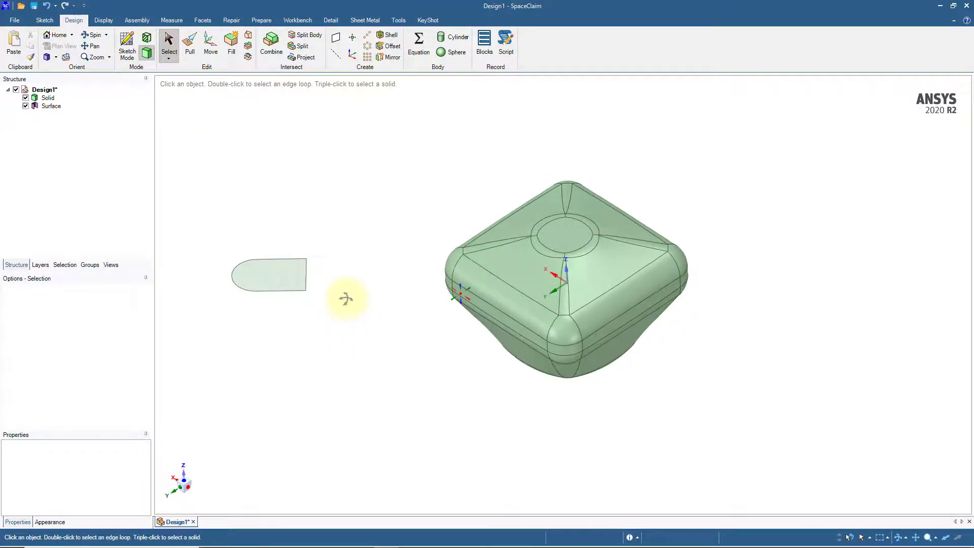
{"action": "left_click", "coordinate": [191, 50]}
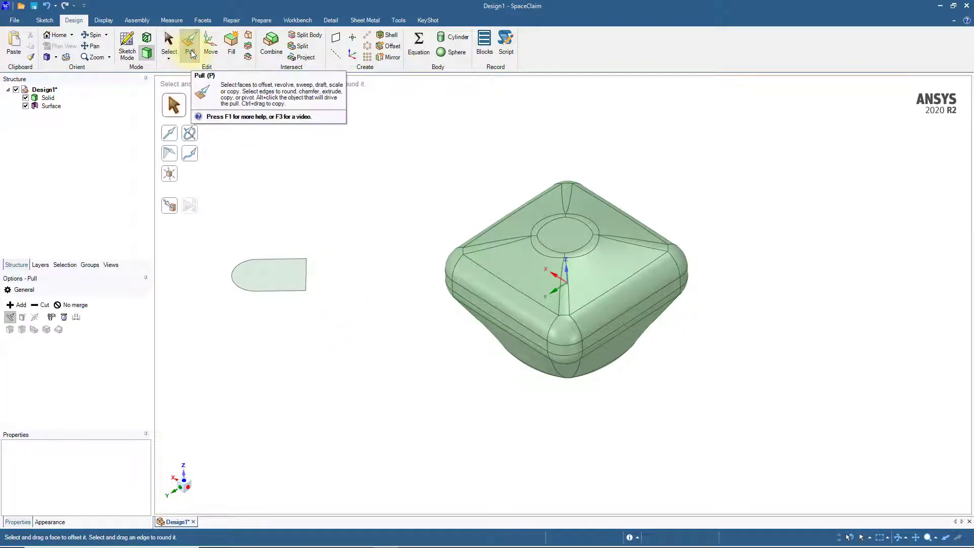
{"action": "left_click", "coordinate": [278, 278]}
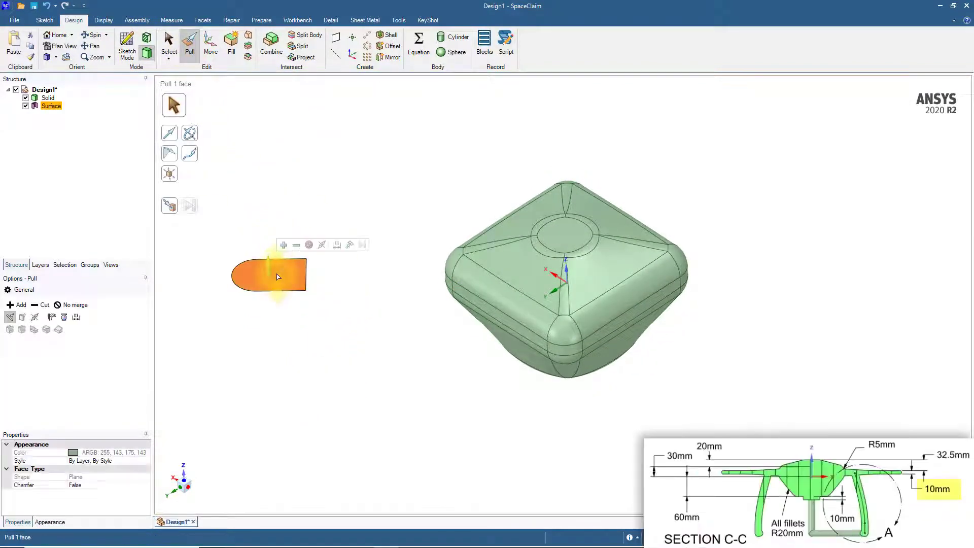
{"action": "left_click", "coordinate": [321, 245]}
{"action": "left_click_drag", "start_coordinate": [348, 315], "coordinate": [359, 313]}
{"action": "type", "text": "10.62mm"}
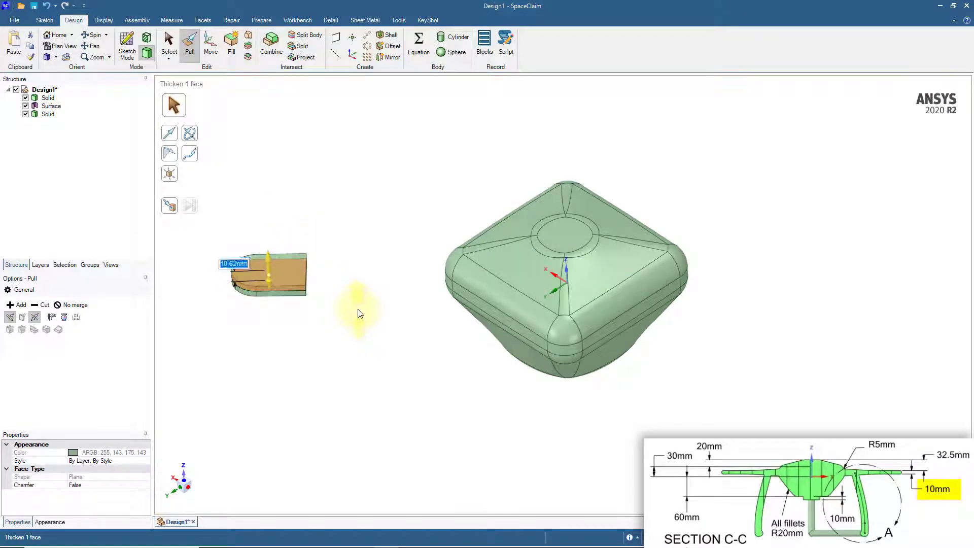
{"action": "key", "text": "Return"}
{"action": "left_click", "coordinate": [359, 314]}
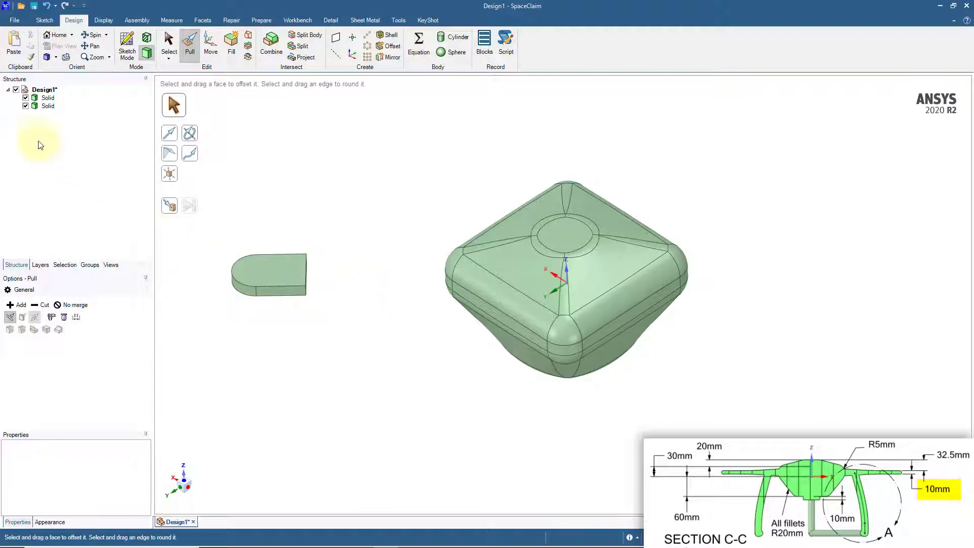
Hide the drone's central body so that only the arm-end solid is shown
{"action": "left_click", "coordinate": [27, 98]}
{"action": "left_click", "coordinate": [26, 97]}
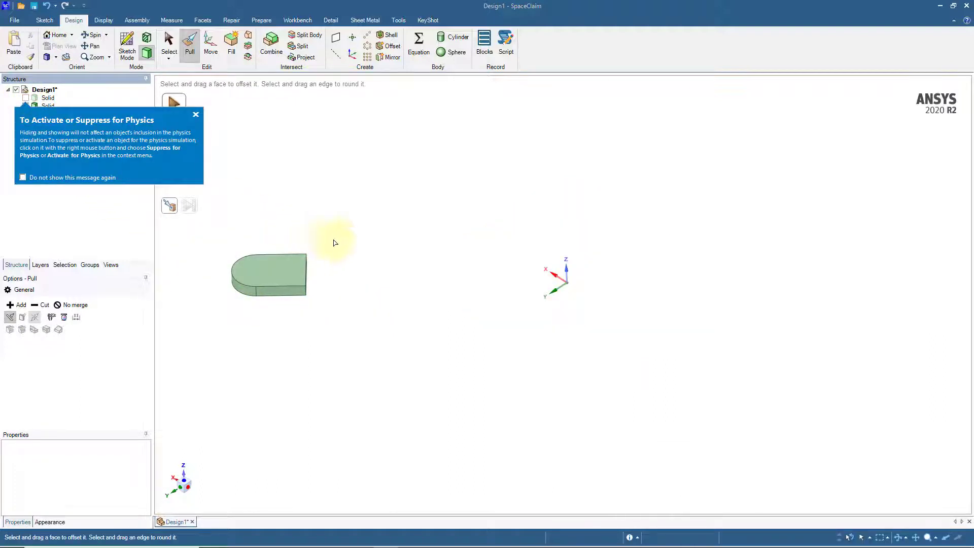
{"action": "left_click", "coordinate": [198, 116]}
Start a sketch on the arm end's flat inner face, offset its plane 150 mm towards the body and view it in plan
{"action": "middle_click_drag", "start_coordinate": [342, 368], "coordinate": [305, 325]}
{"action": "left_click", "coordinate": [307, 276]}
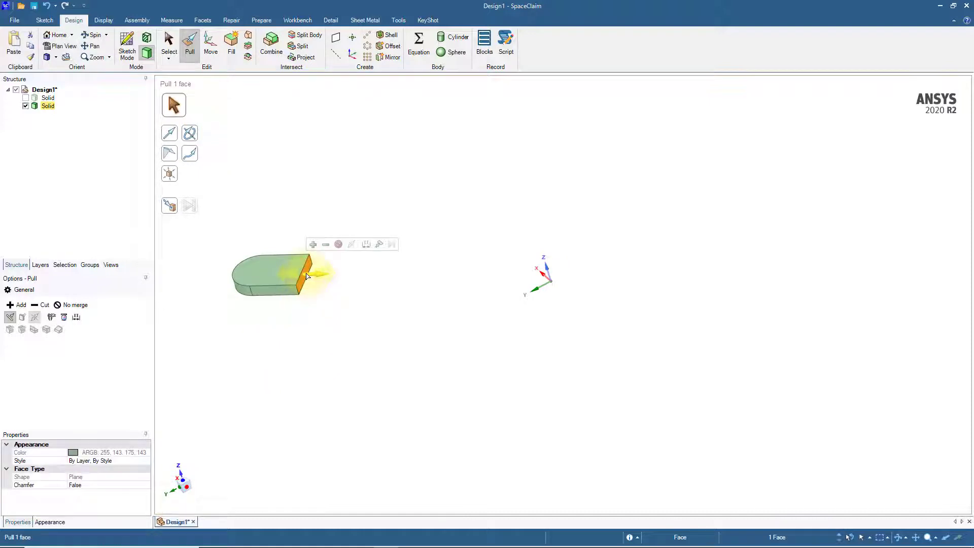
{"action": "left_click", "coordinate": [127, 47]}
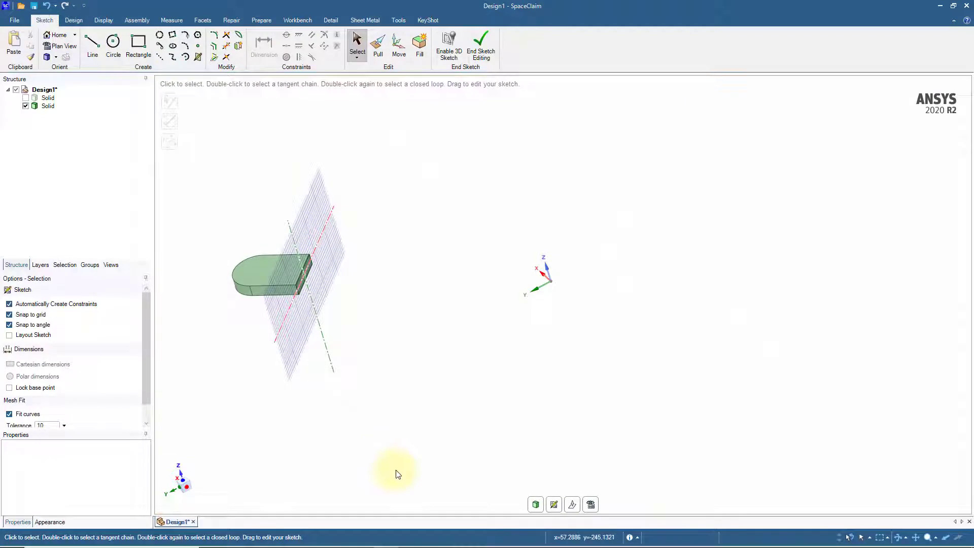
{"action": "left_click", "coordinate": [569, 504]}
{"action": "left_click_drag", "start_coordinate": [348, 275], "coordinate": [419, 277]}
{"action": "type", "text": "150"}
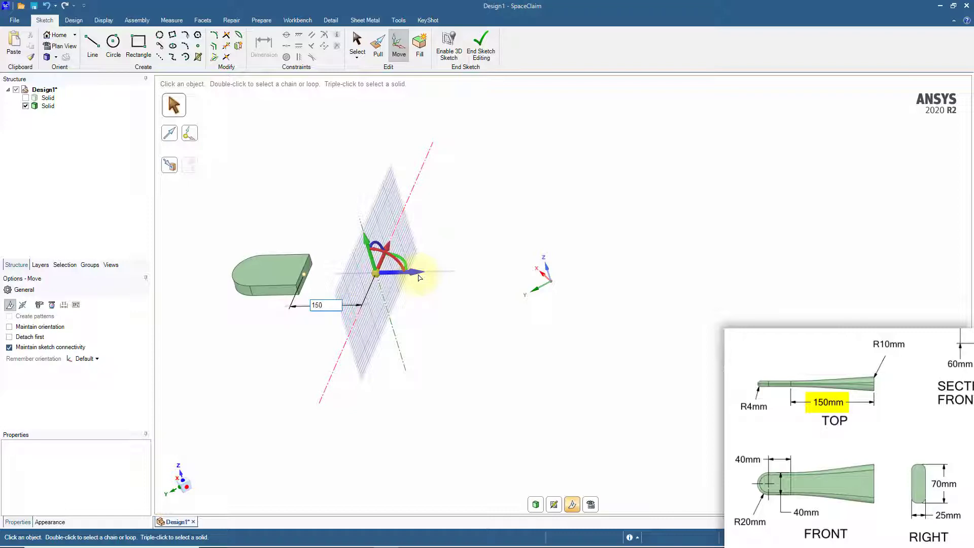
{"action": "key", "text": "Return"}
{"action": "key", "text": "v"}
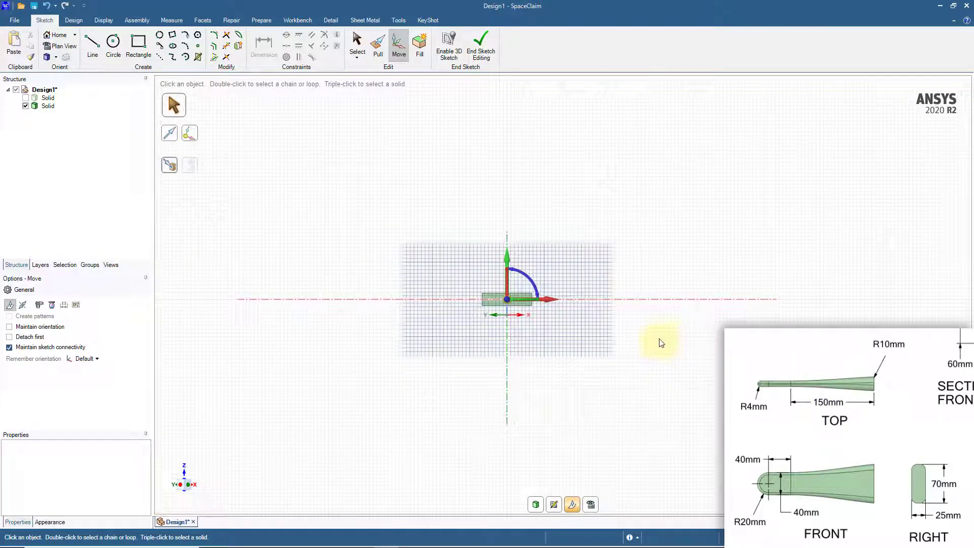
Sketch a 70 x 25 mm rectangle defined from its center at the plane's origin, and return to 3D mode
{"action": "scroll", "coordinate": [504, 318], "scroll_direction": "up", "scroll_amount": 3}
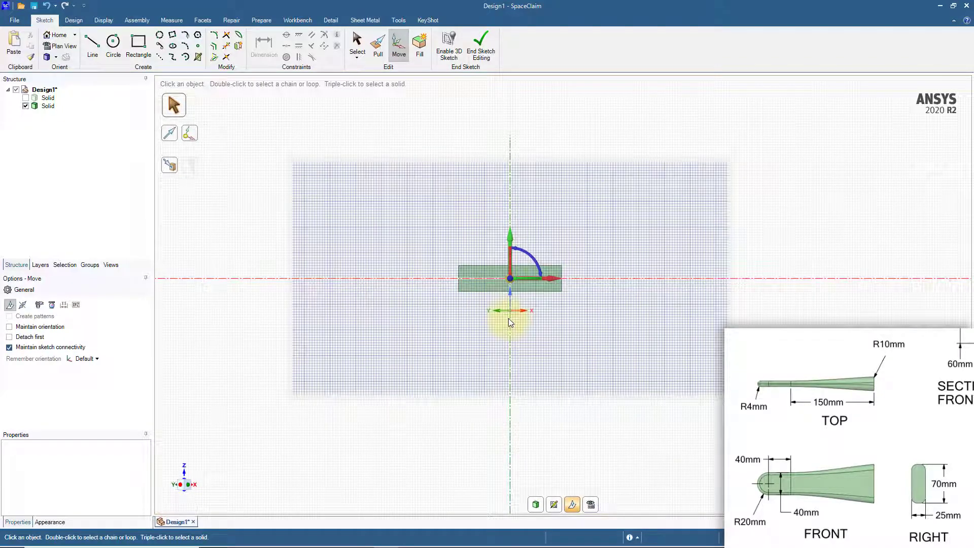
{"action": "left_click", "coordinate": [138, 45]}
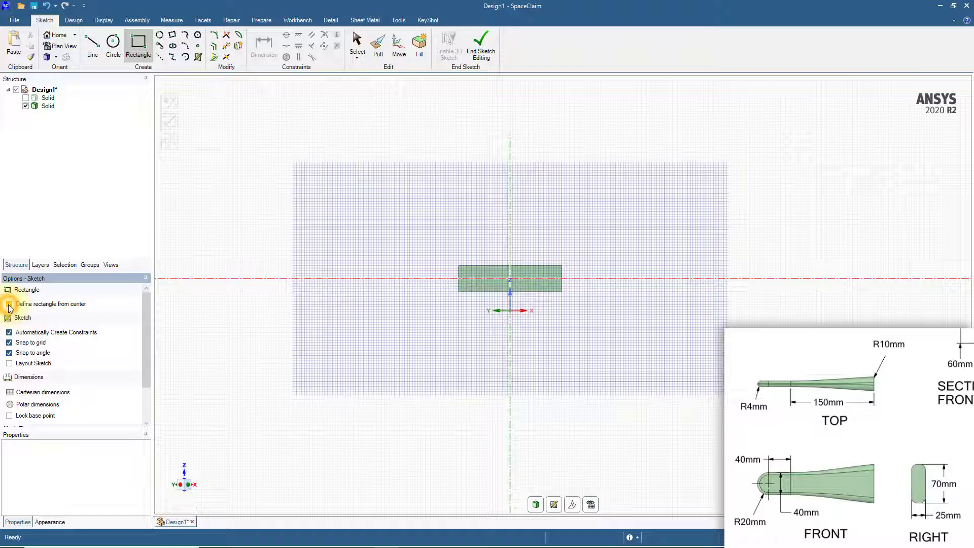
{"action": "left_click", "coordinate": [9, 305]}
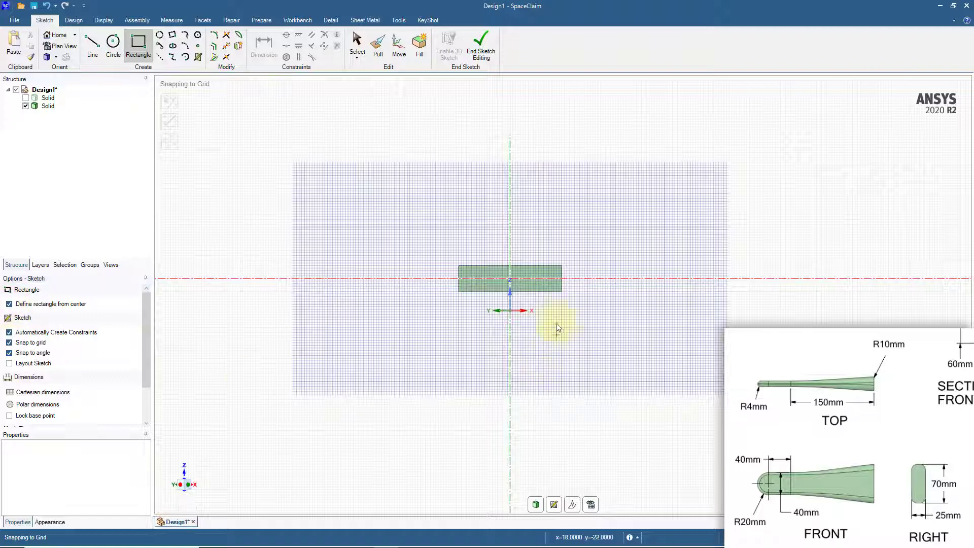
{"action": "left_click", "coordinate": [511, 276]}
{"action": "type", "text": "70"}
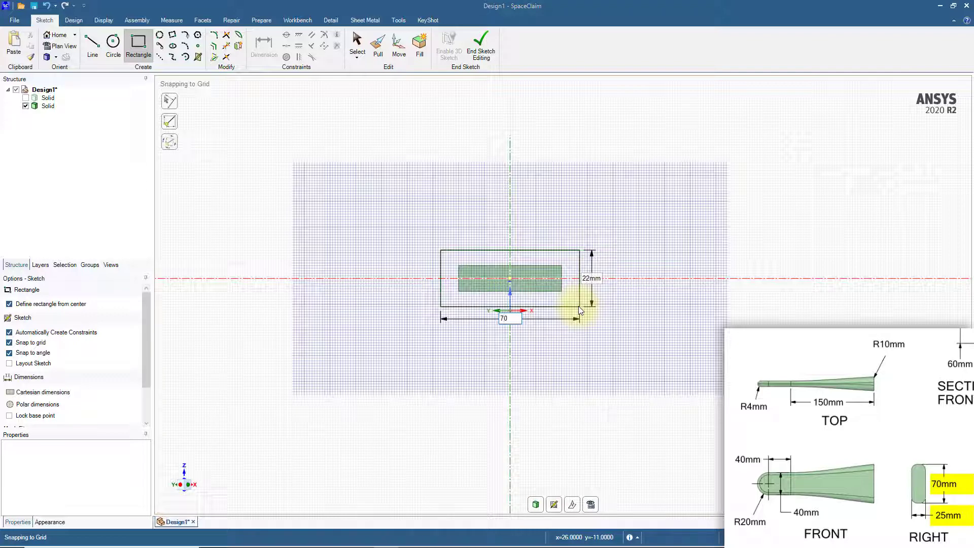
{"action": "key", "text": "Tab"}
{"action": "type", "text": "25"}
{"action": "key", "text": "Return"}
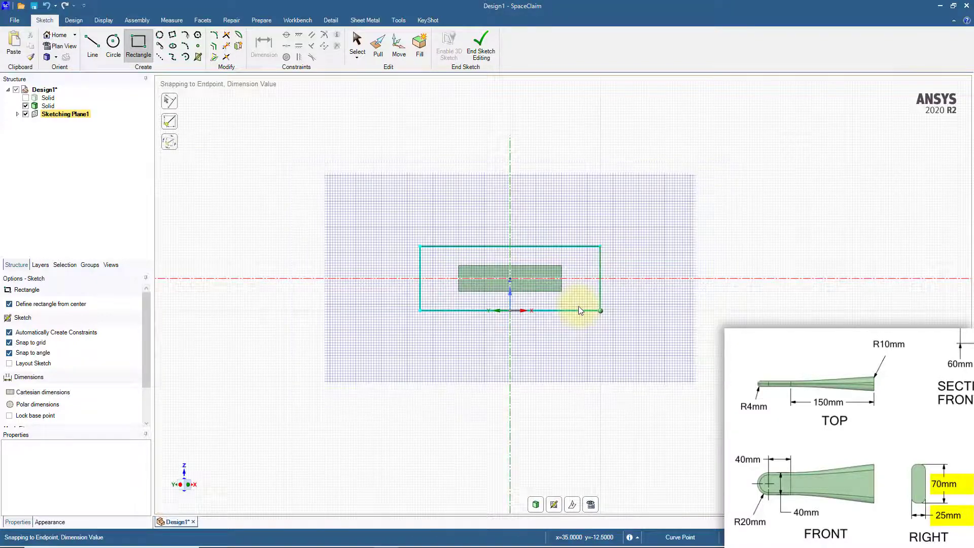
{"action": "left_click", "coordinate": [73, 20]}
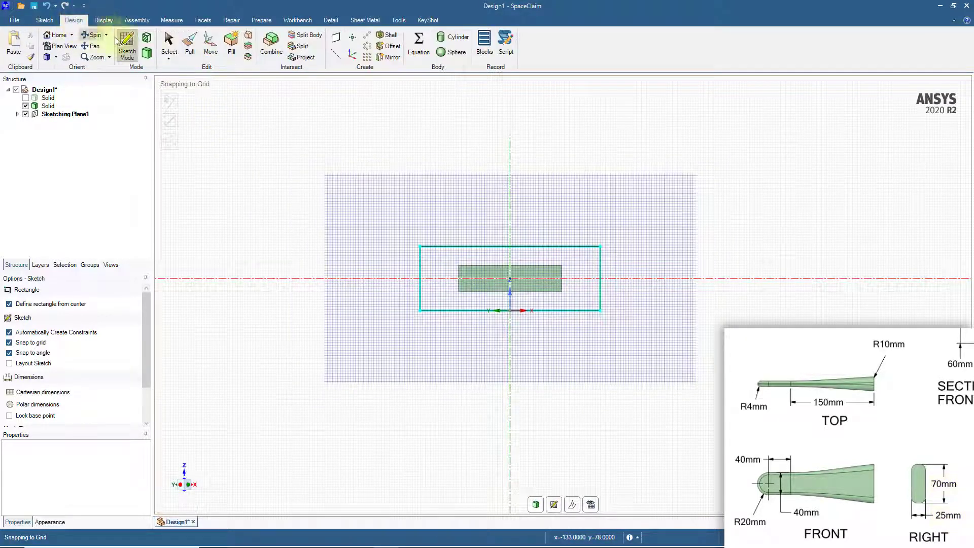
{"action": "left_click", "coordinate": [148, 53]}
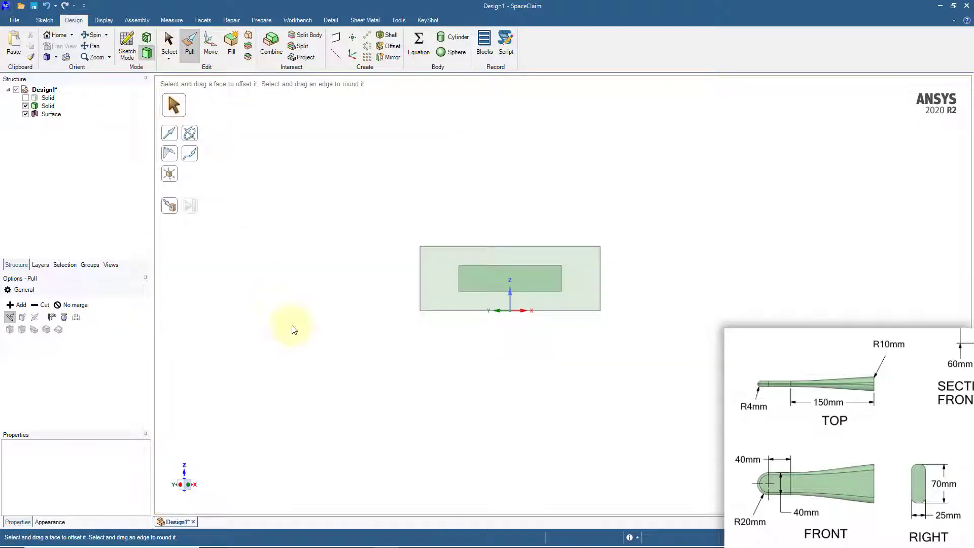
Blend the arm end's flat inner face to the rectangular surface to form the solid tapered arm
{"action": "middle_click_drag", "start_coordinate": [289, 325], "coordinate": [337, 350]}
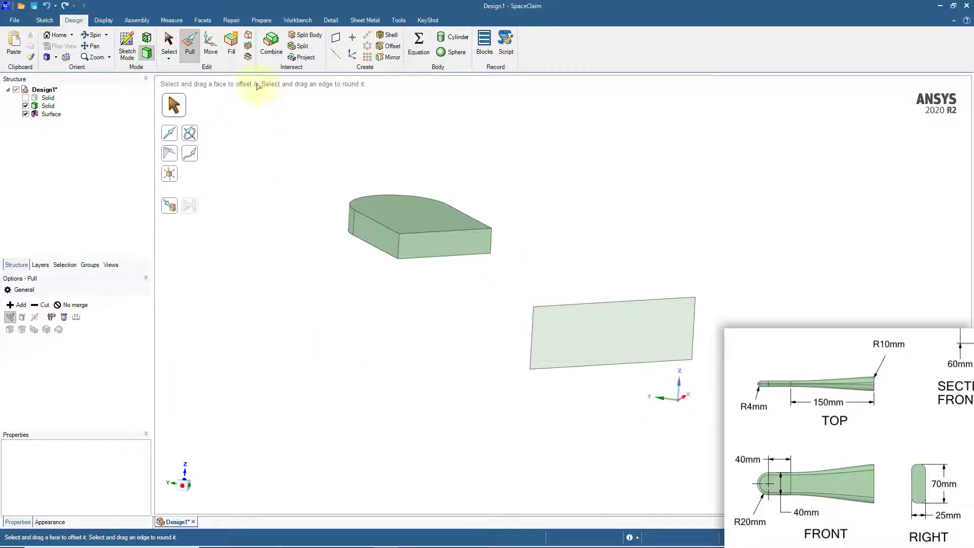
{"action": "left_click", "coordinate": [248, 35]}
{"action": "left_click", "coordinate": [432, 248]}
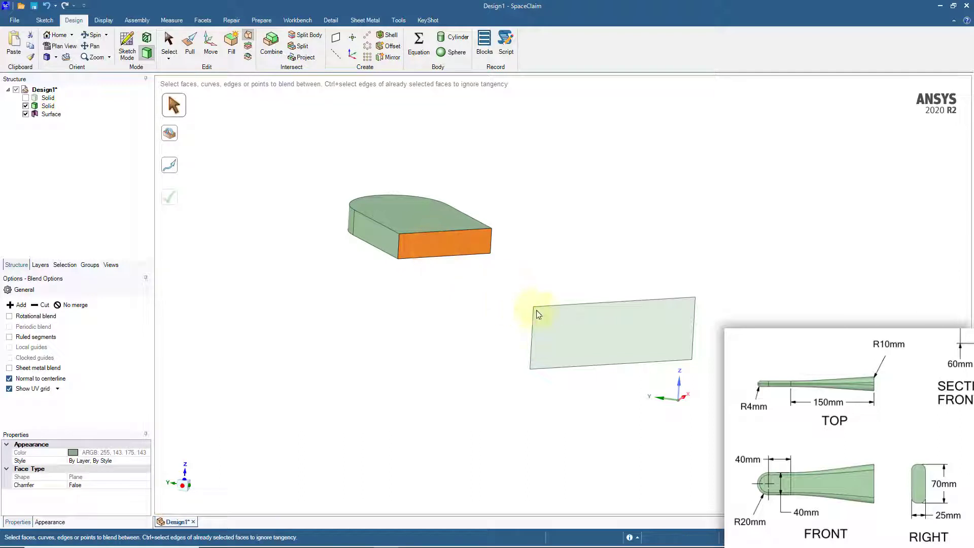
{"action": "left_click", "coordinate": [568, 328], "text": "ctrl"}
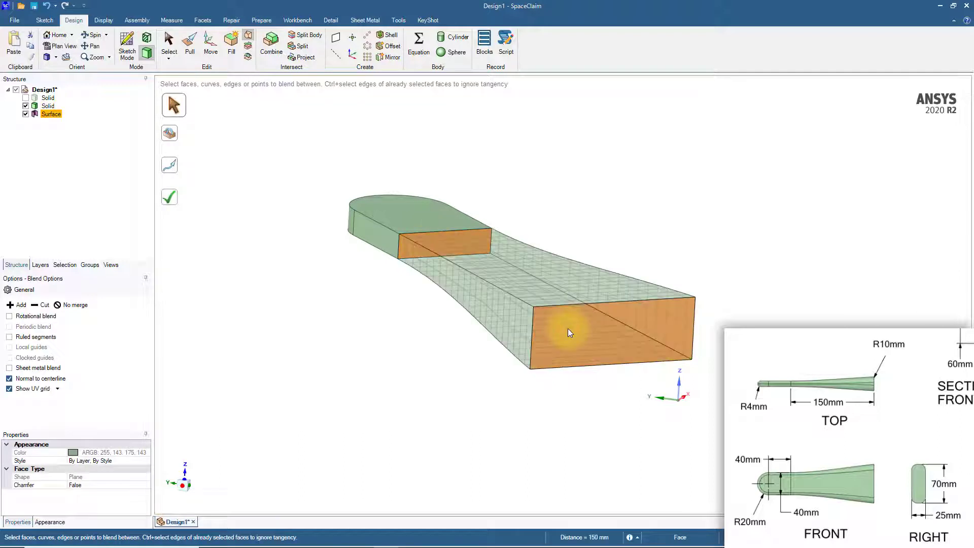
{"action": "left_click", "coordinate": [170, 197]}
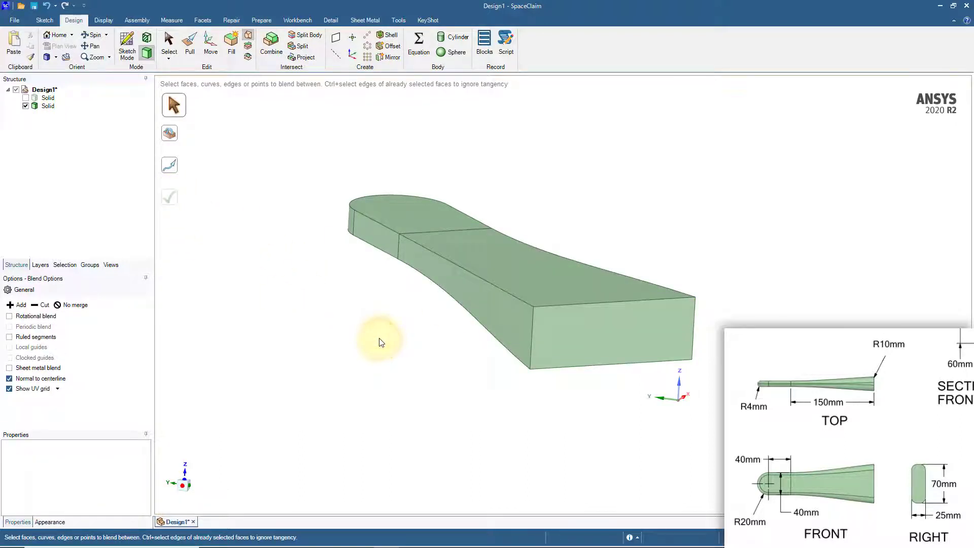
Round the arm's upper and lower outline edge chains with a 4 mm radius, leaving out the large end face's edges
{"action": "middle_click_drag", "start_coordinate": [380, 342], "coordinate": [402, 376]}
{"action": "key", "text": "s"}
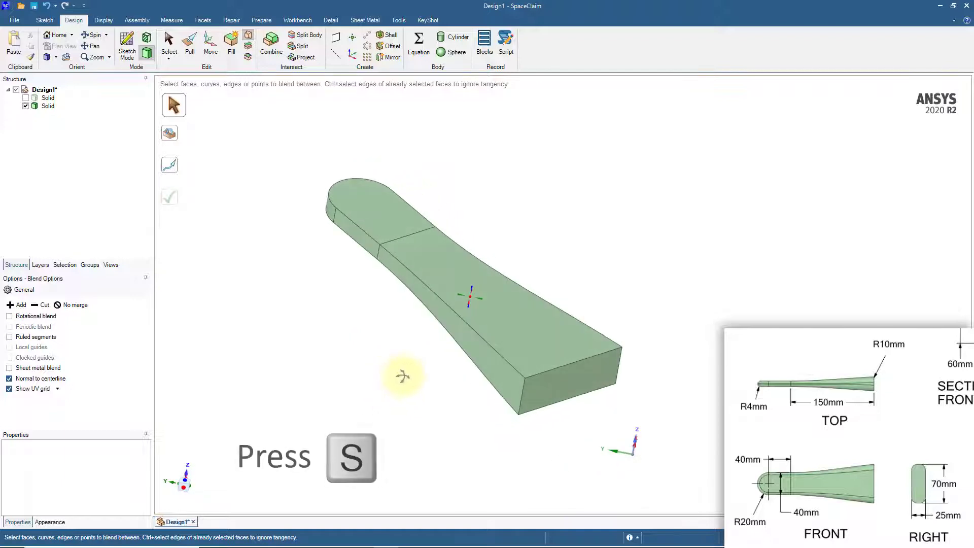
{"action": "key", "text": "s"}
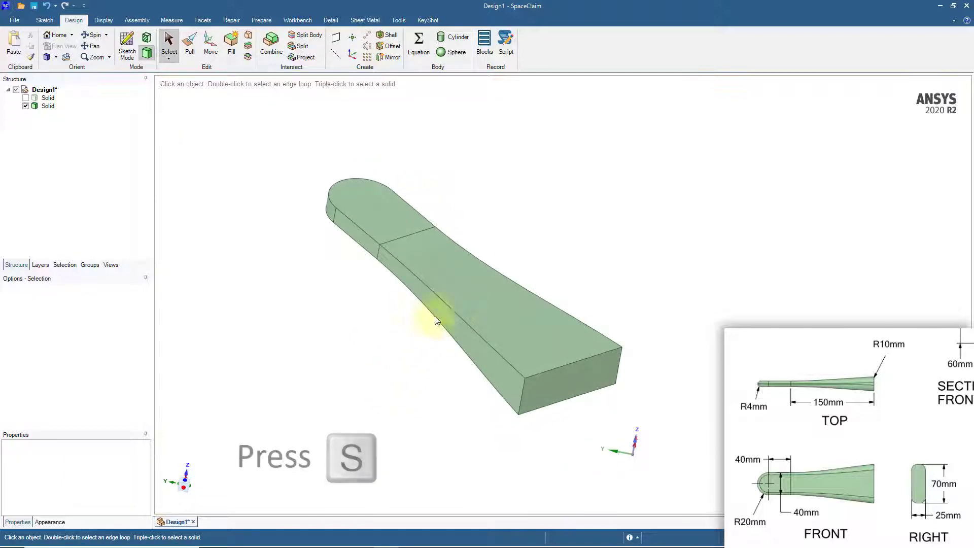
{"action": "double_click", "coordinate": [486, 340], "text": "ctrl"}
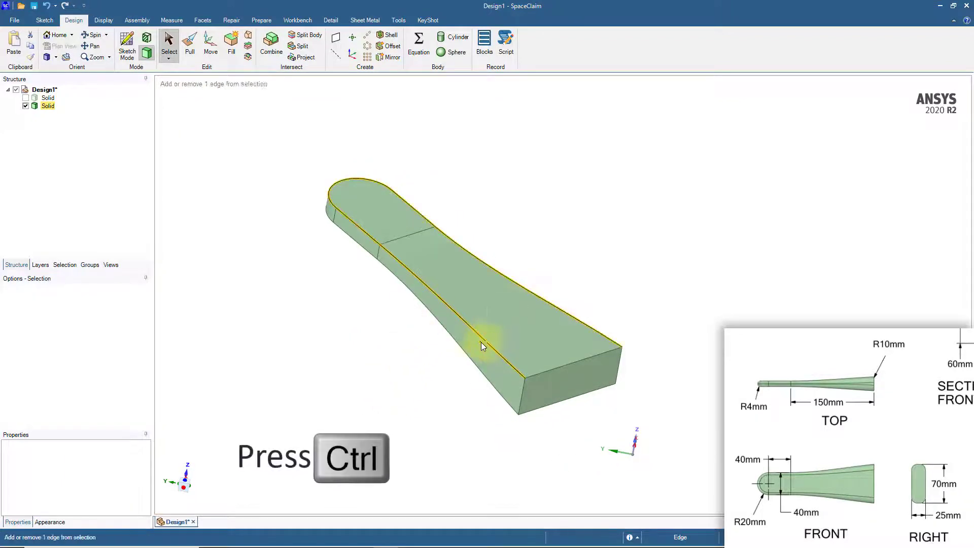
{"action": "double_click", "coordinate": [467, 359], "text": "ctrl"}
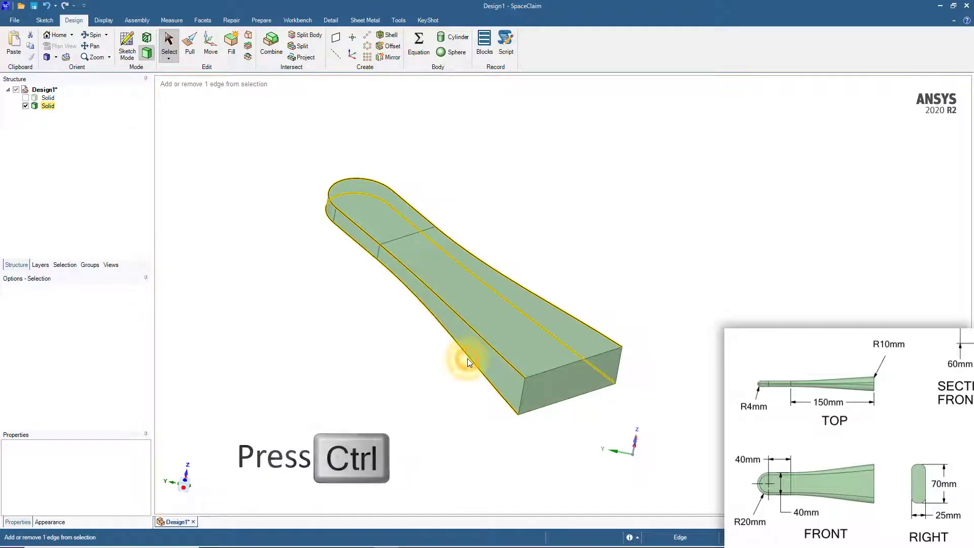
{"action": "left_click", "coordinate": [195, 50]}
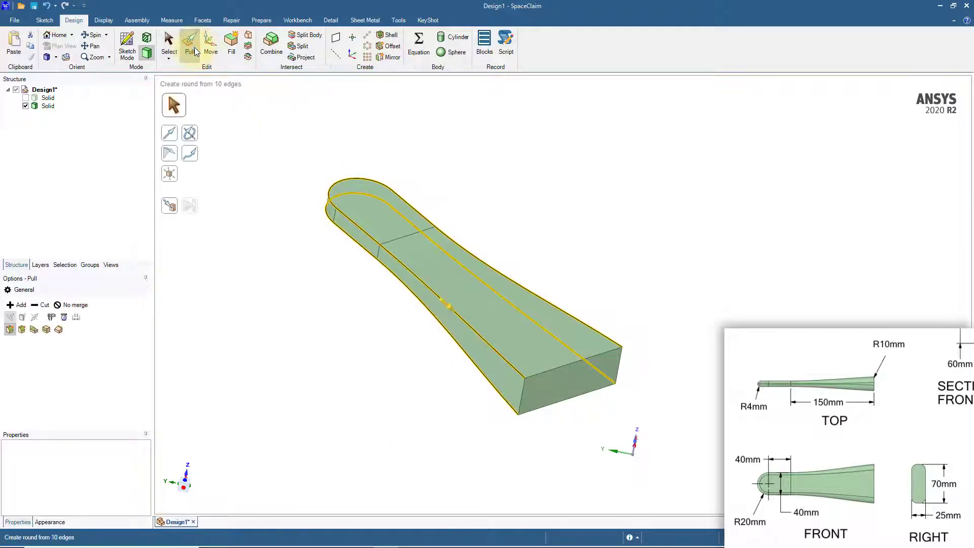
{"action": "type", "text": "4"}
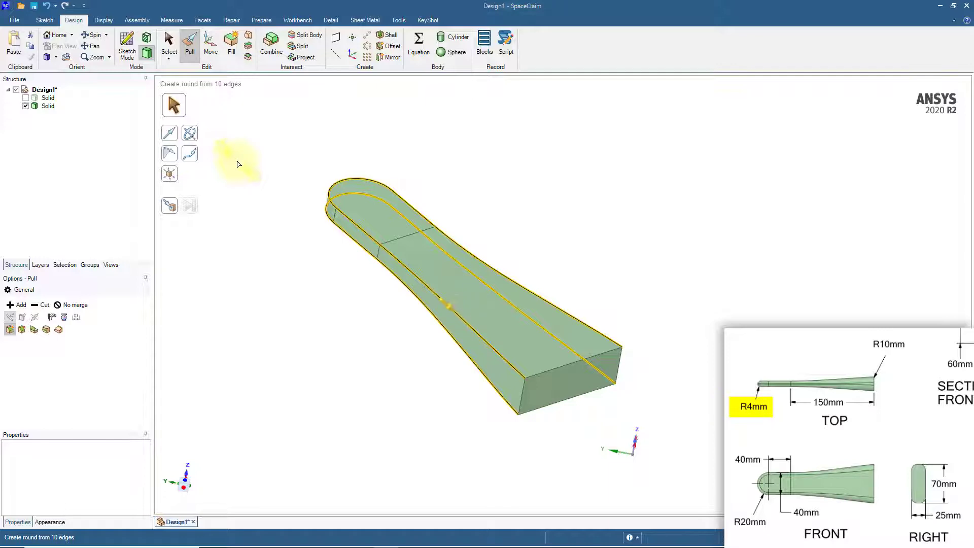
{"action": "key", "text": "Return"}
{"action": "left_click", "coordinate": [251, 278]}
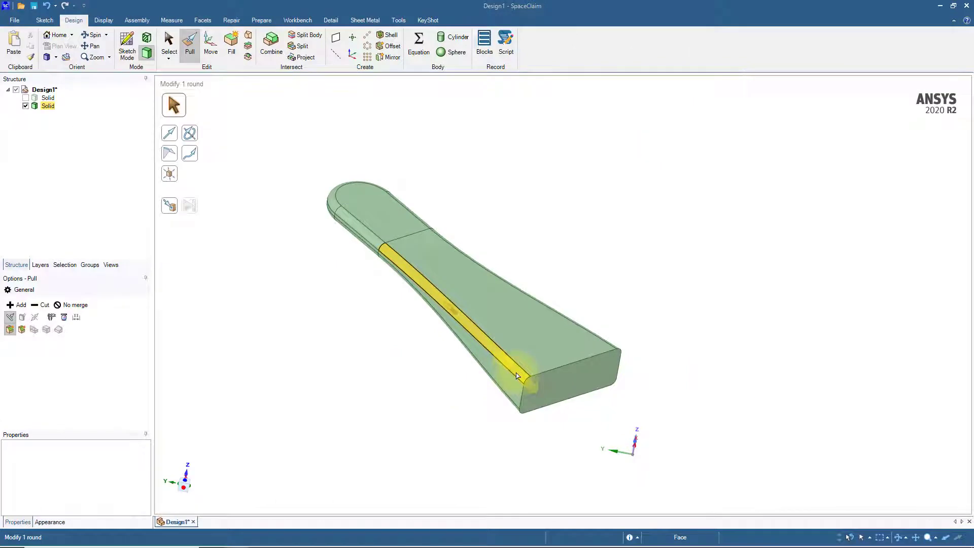
Make the near upper round on the tapered section a variable radius round with a 10 mm radius at the large end
{"action": "left_click", "coordinate": [517, 376]}
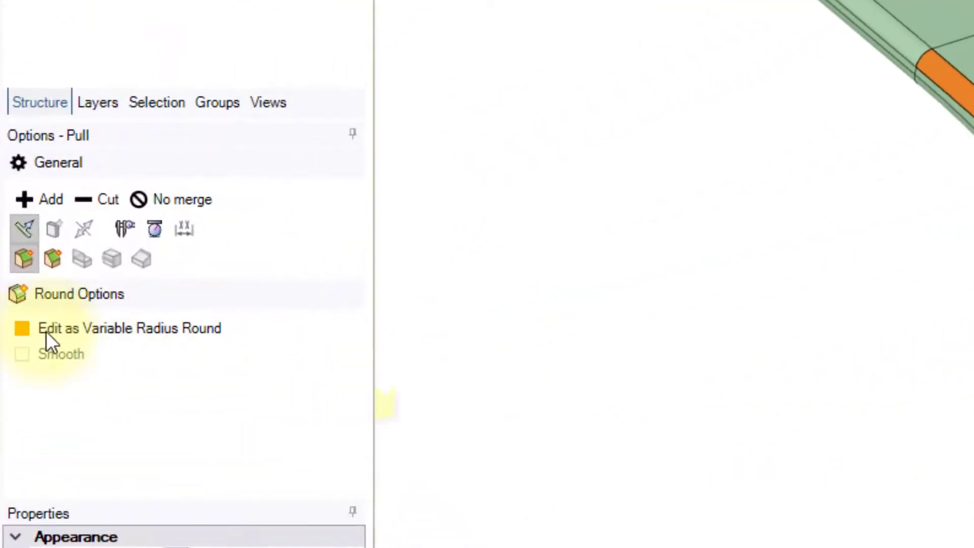
{"action": "left_click", "coordinate": [22, 328]}
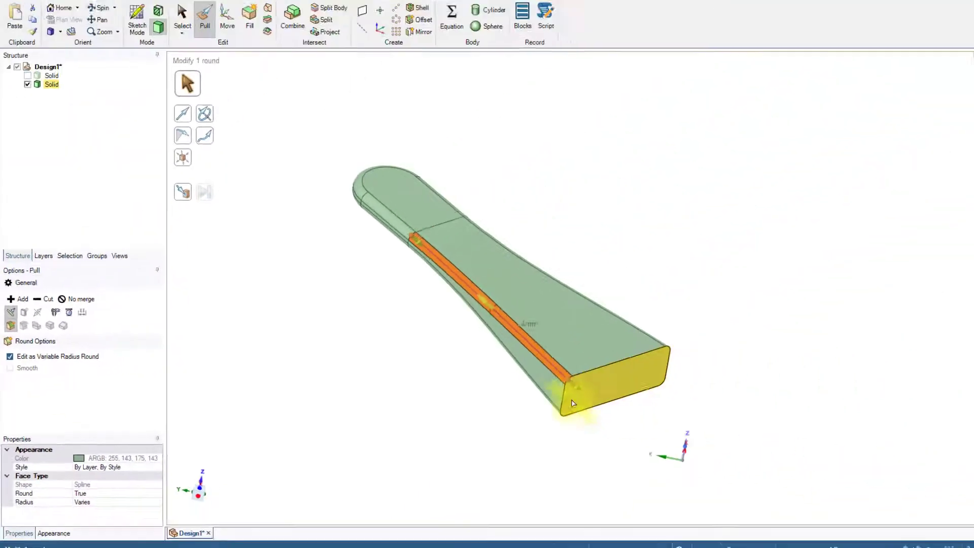
{"action": "left_click", "coordinate": [534, 389]}
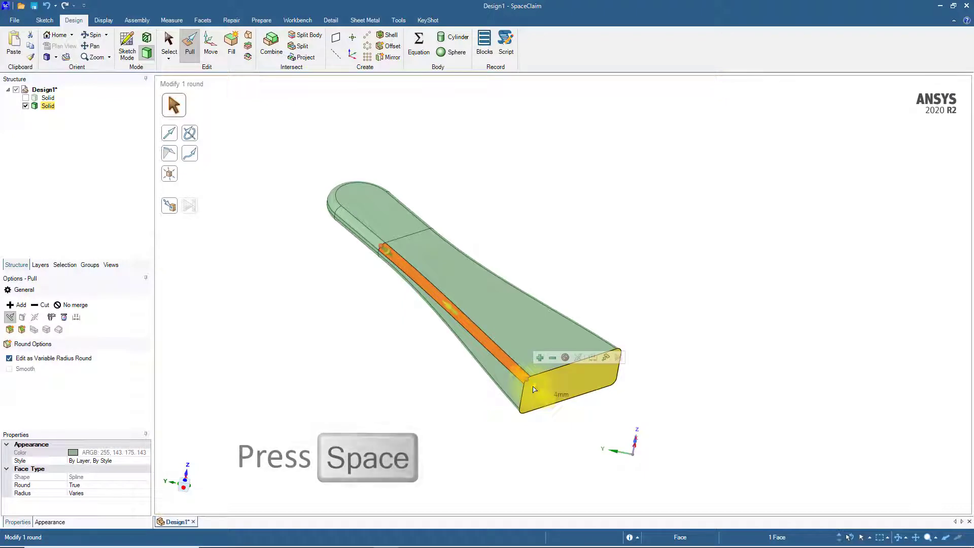
{"action": "key", "text": "space"}
{"action": "type", "text": "10"}
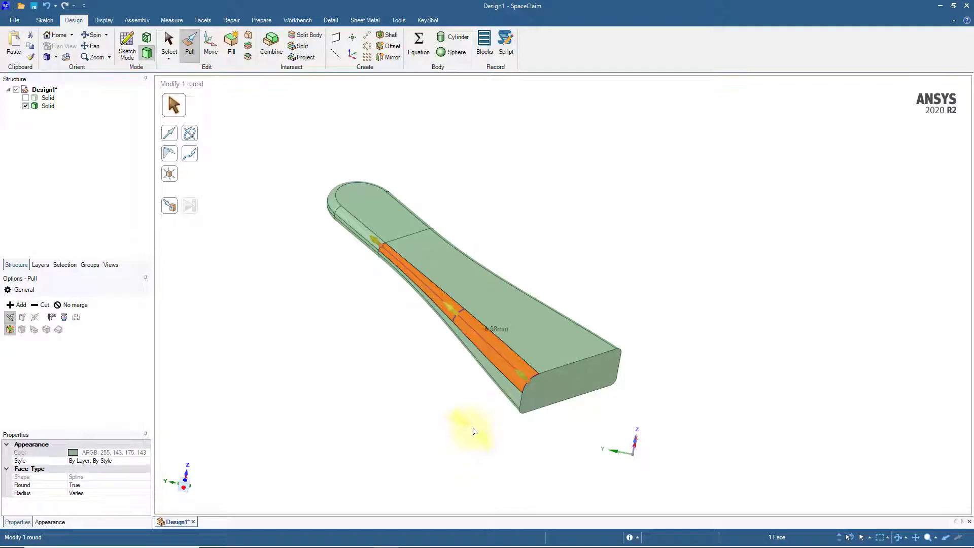
{"action": "left_click", "coordinate": [474, 432]}
Make the lower round on the same side of the tapered section a variable radius round with a 10 mm radius at the large end
{"action": "middle_click_drag", "start_coordinate": [474, 426], "coordinate": [511, 318]}
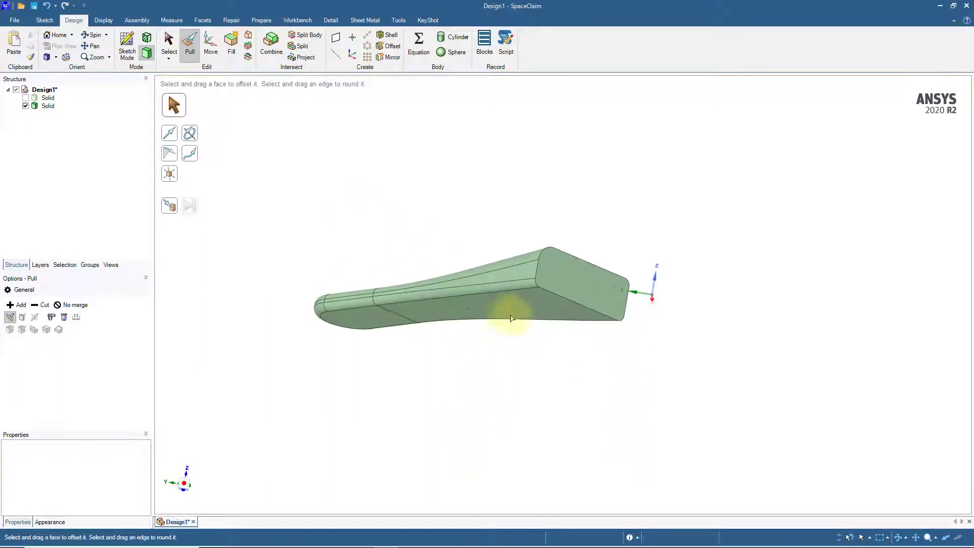
{"action": "left_click", "coordinate": [531, 287]}
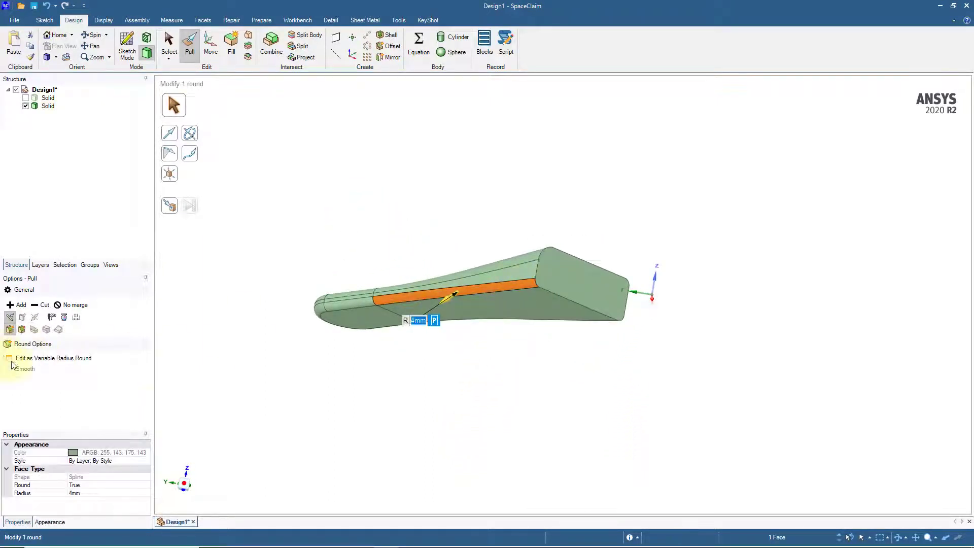
{"action": "left_click", "coordinate": [10, 359]}
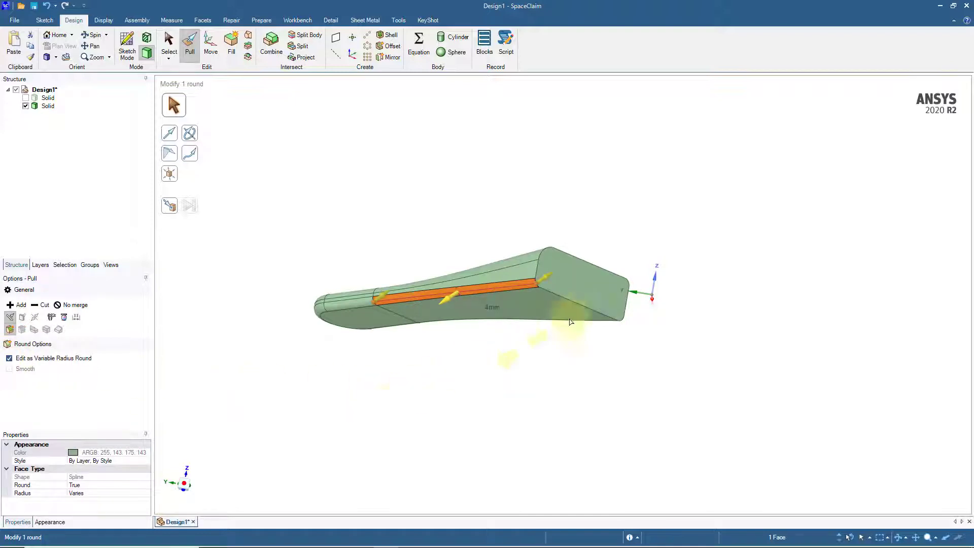
{"action": "left_click", "coordinate": [546, 283]}
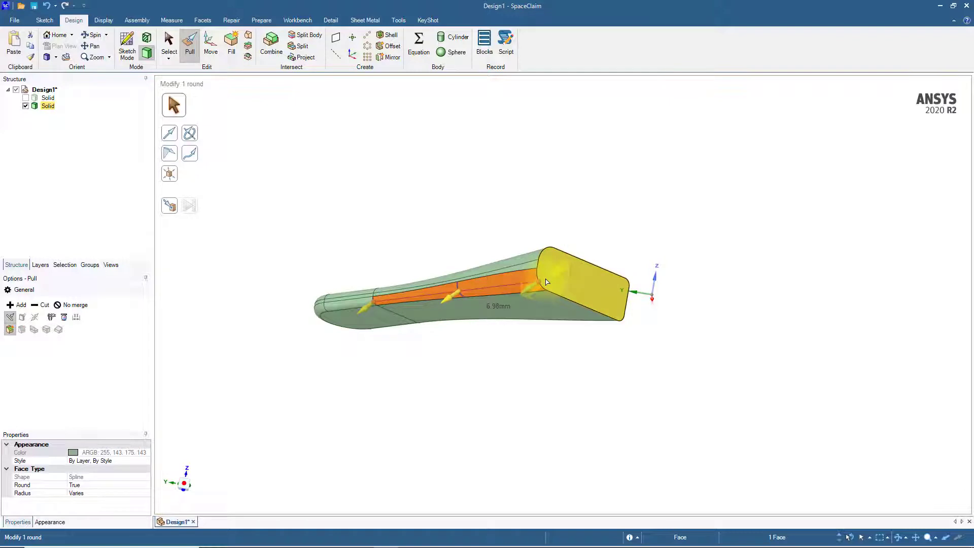
{"action": "left_click", "coordinate": [604, 368]}
Make the upper round on the tapered section's opposite side a variable radius round with a 10 mm radius at the large end
{"action": "middle_click_drag", "start_coordinate": [605, 366], "coordinate": [477, 378]}
{"action": "left_click", "coordinate": [453, 333]}
{"action": "left_click", "coordinate": [15, 358]}
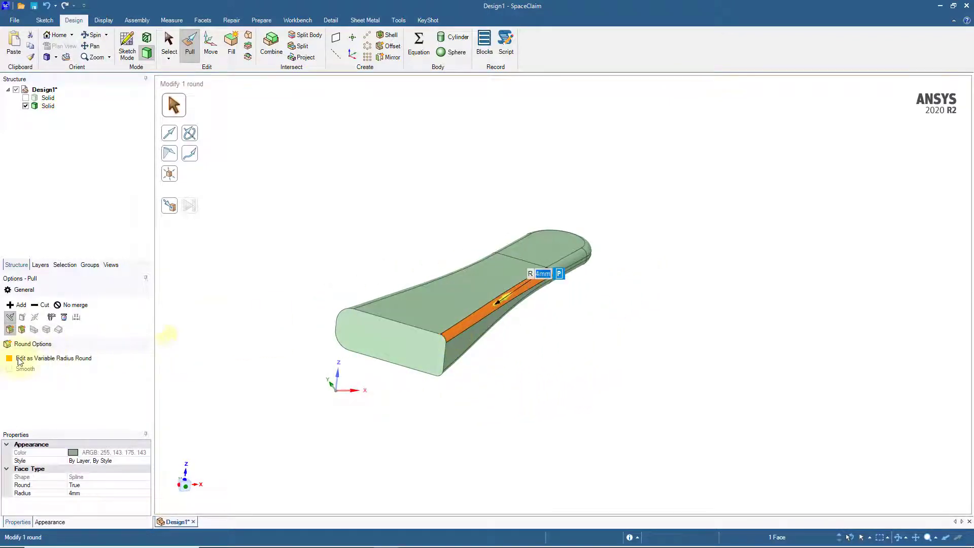
{"action": "left_click", "coordinate": [434, 348]}
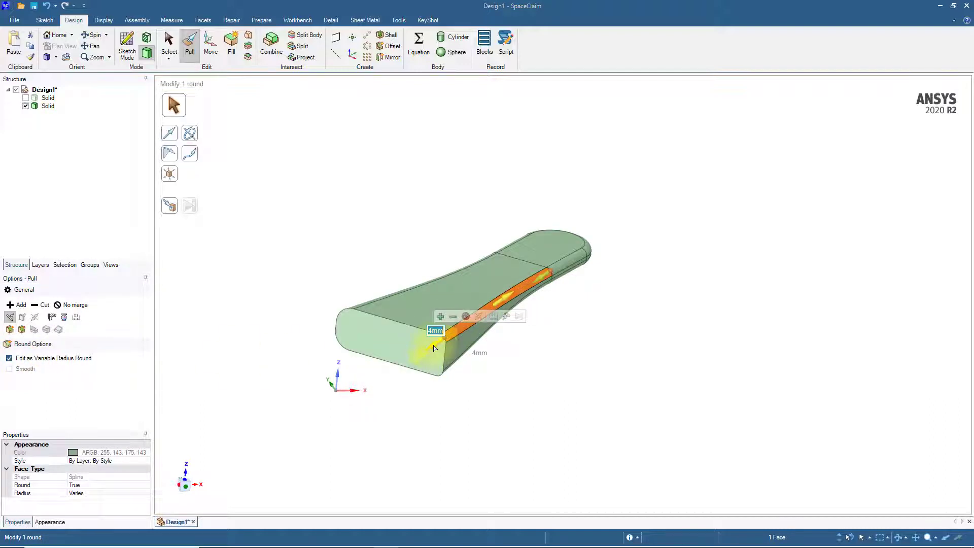
{"action": "key", "text": "Return"}
Make the remaining lower round on the tapered section a variable radius round, enlarging it to 10 mm at the large end
{"action": "middle_click_drag", "start_coordinate": [479, 420], "coordinate": [457, 280]}
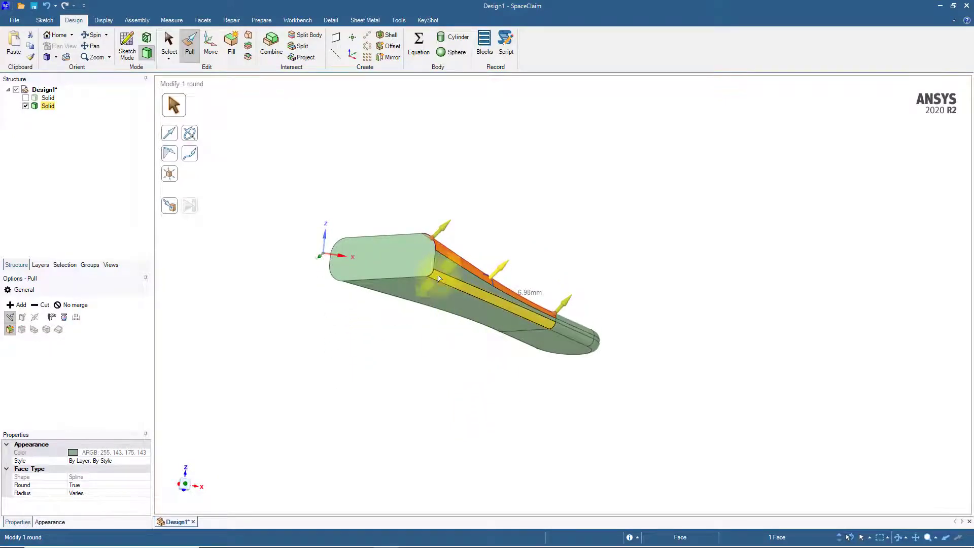
{"action": "left_click", "coordinate": [491, 301]}
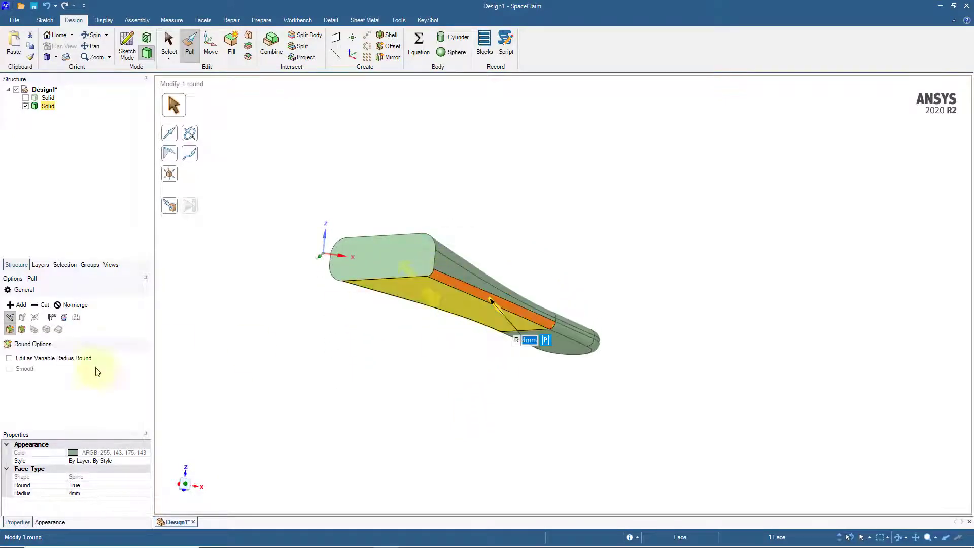
{"action": "left_click", "coordinate": [30, 359]}
{"action": "left_click", "coordinate": [426, 270]}
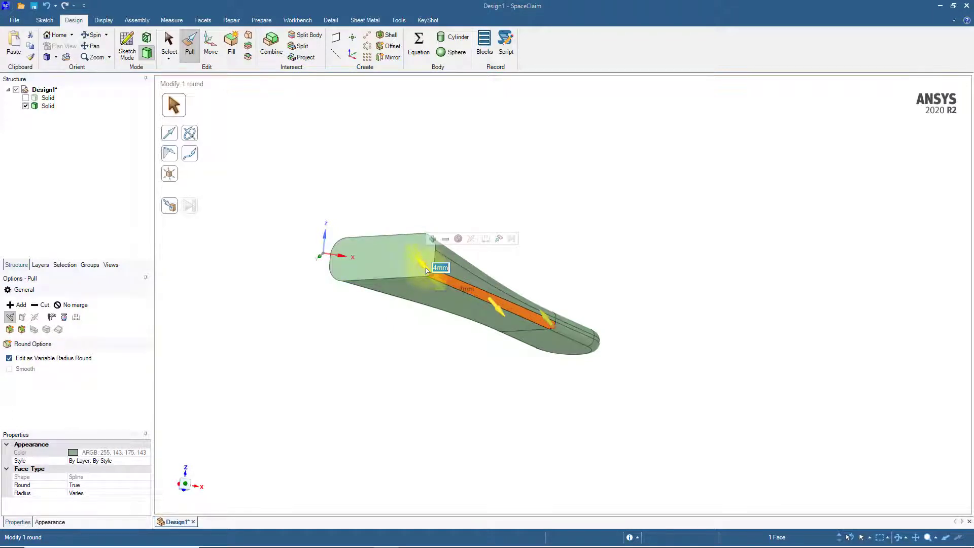
{"action": "left_click", "coordinate": [450, 371]}
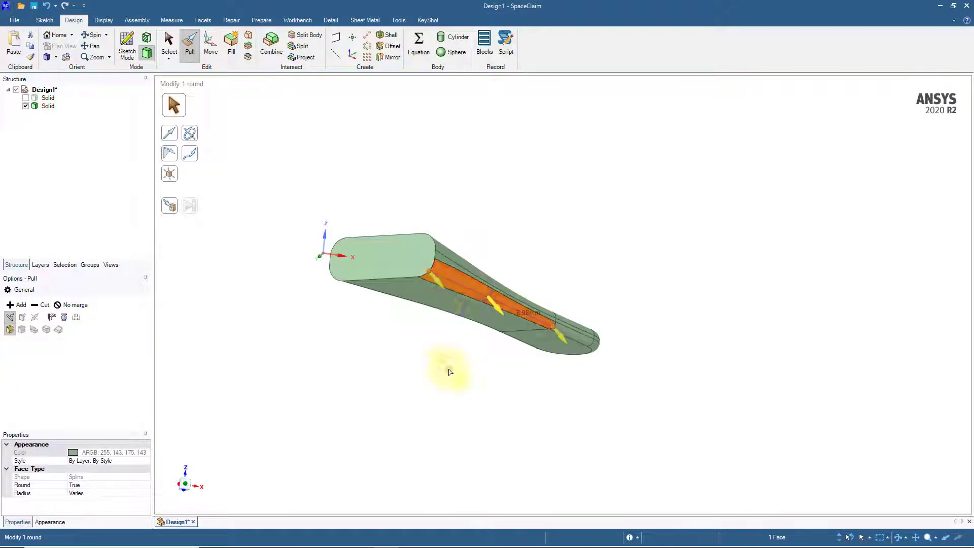
Leave the Pull tool and show the hidden drone body together with the finished arm
{"action": "middle_click_drag", "start_coordinate": [450, 374], "coordinate": [587, 459]}
{"action": "key", "text": "s"}
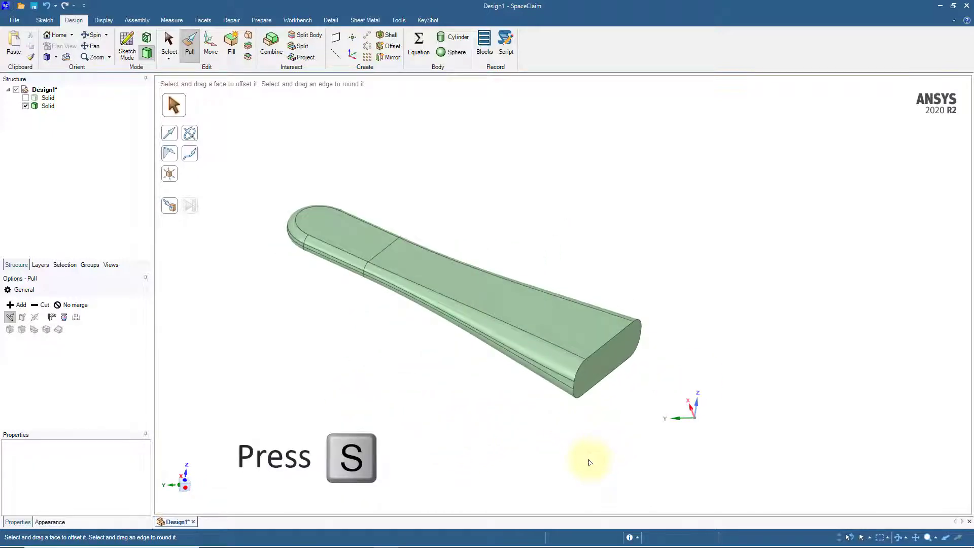
{"action": "left_click", "coordinate": [25, 97]}
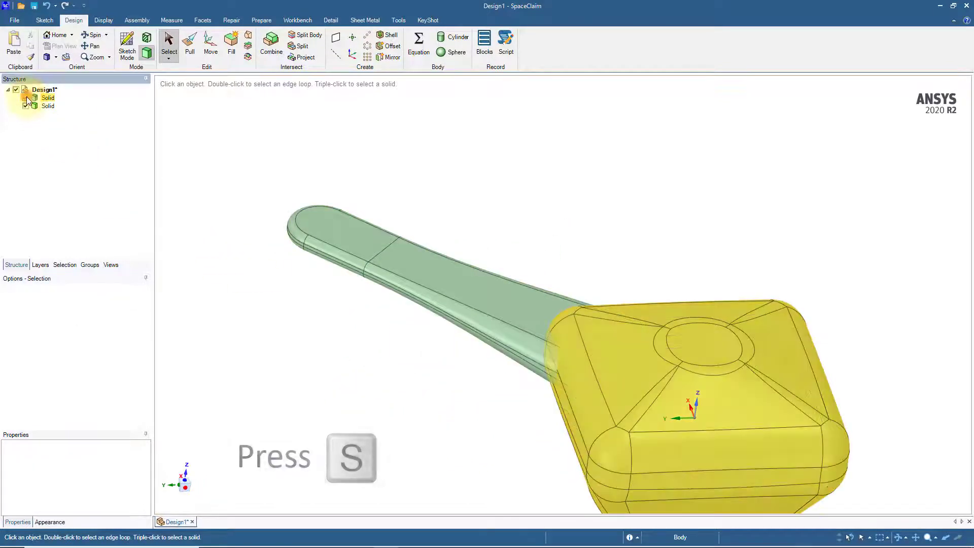
{"action": "middle_click_drag", "start_coordinate": [419, 413], "coordinate": [378, 331], "text": "shift"}
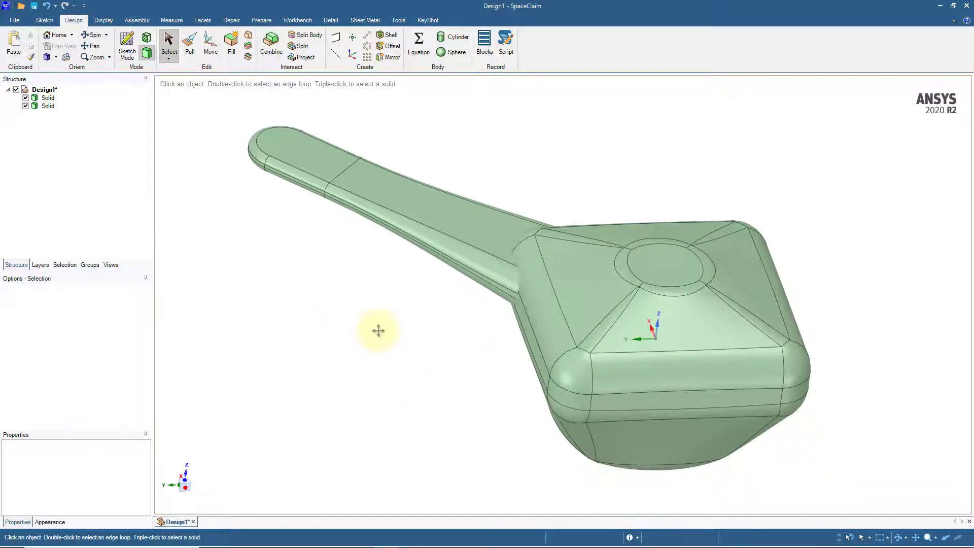
Create a one-dimensional circular pattern of the arm around the origin's Z axis with a count of 4 over 360°
{"action": "left_click", "coordinate": [367, 46]}
{"action": "left_click", "coordinate": [47, 106]}
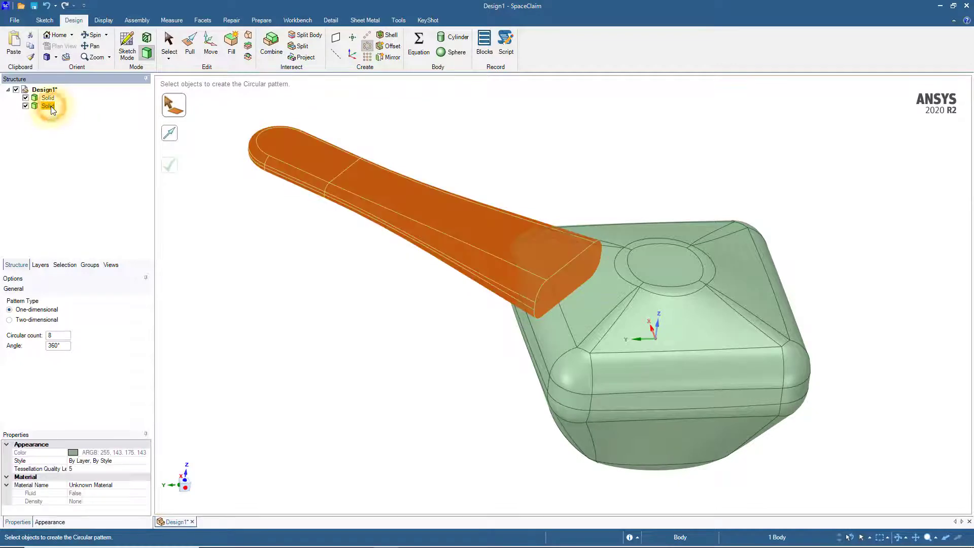
{"action": "left_click", "coordinate": [170, 140]}
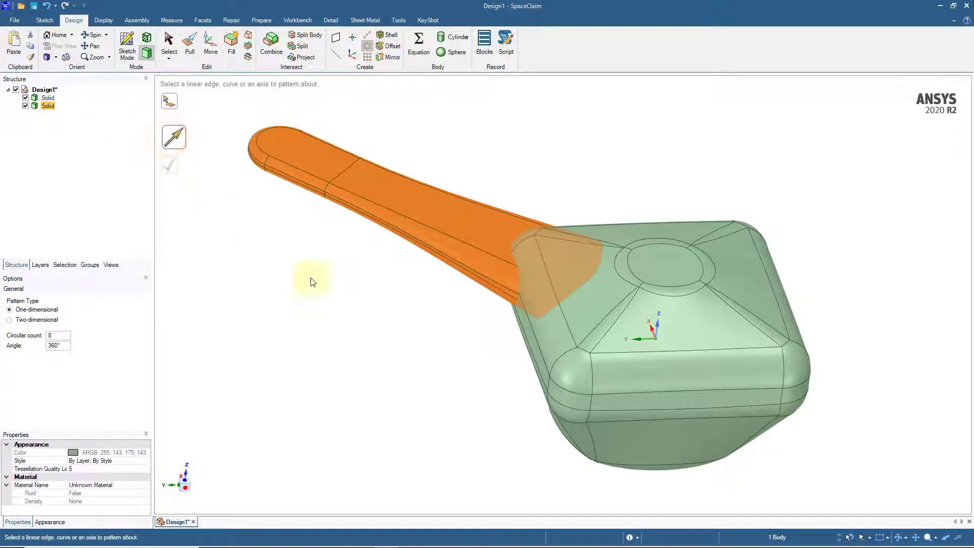
{"action": "left_click", "coordinate": [657, 321]}
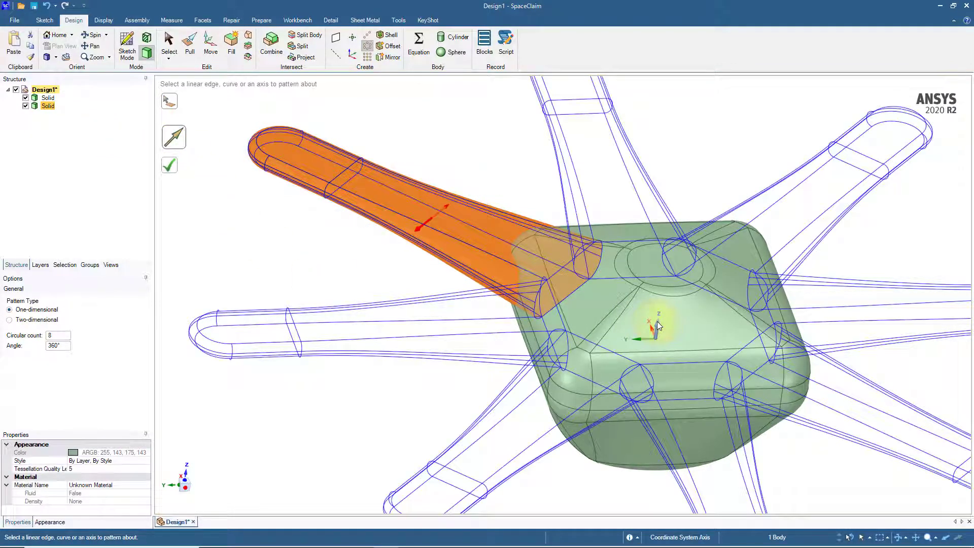
{"action": "left_click", "coordinate": [59, 337]}
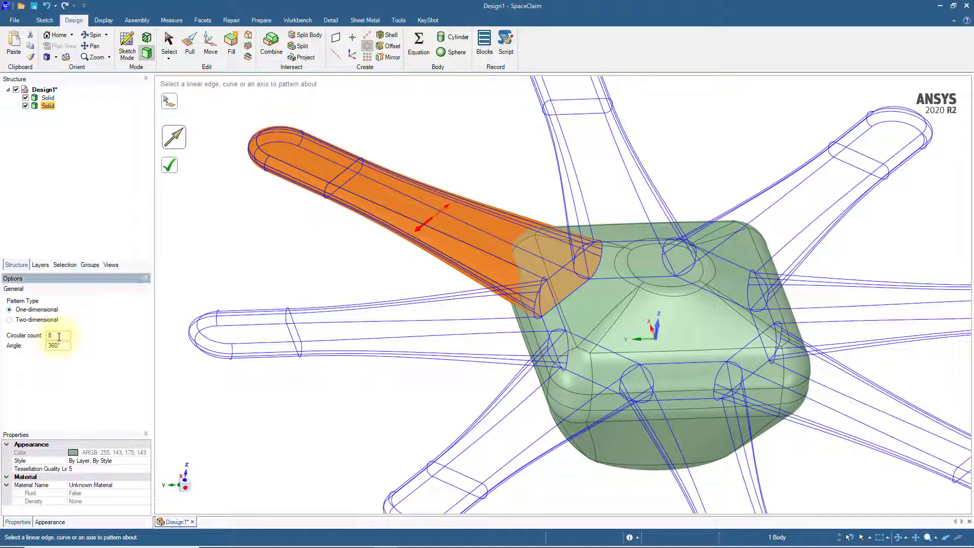
{"action": "type", "text": "4"}
{"action": "key", "text": "Return"}
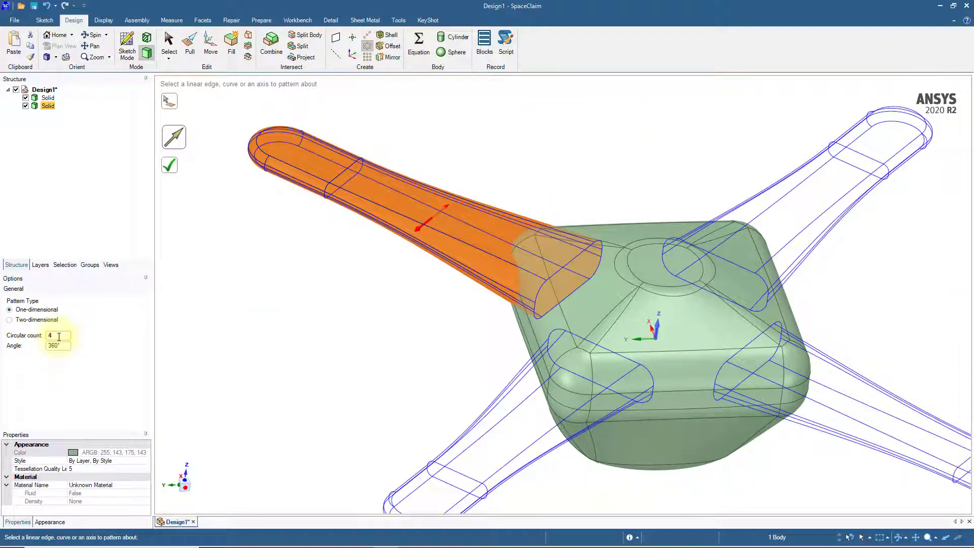
{"action": "left_click", "coordinate": [172, 170]}
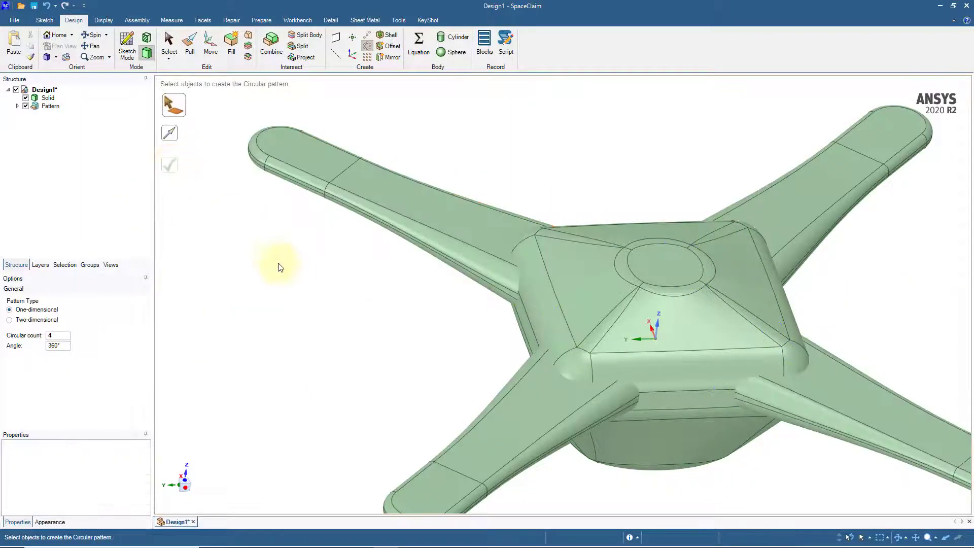
Merge the central drone body with all four patterned arms using Combine
{"action": "scroll", "coordinate": [332, 337], "scroll_direction": "down", "scroll_amount": 5}
{"action": "middle_click_drag", "start_coordinate": [335, 339], "coordinate": [341, 276], "text": "shift"}
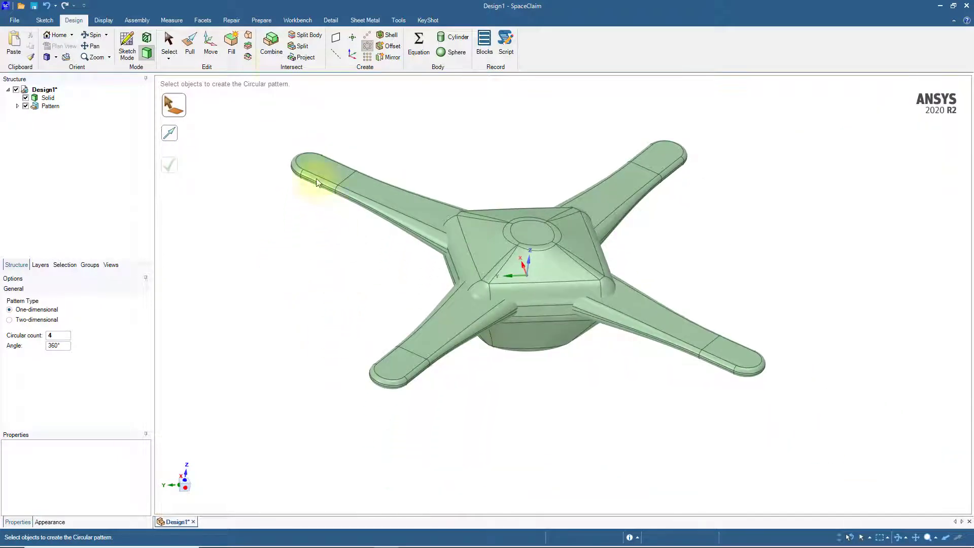
{"action": "left_click", "coordinate": [271, 43]}
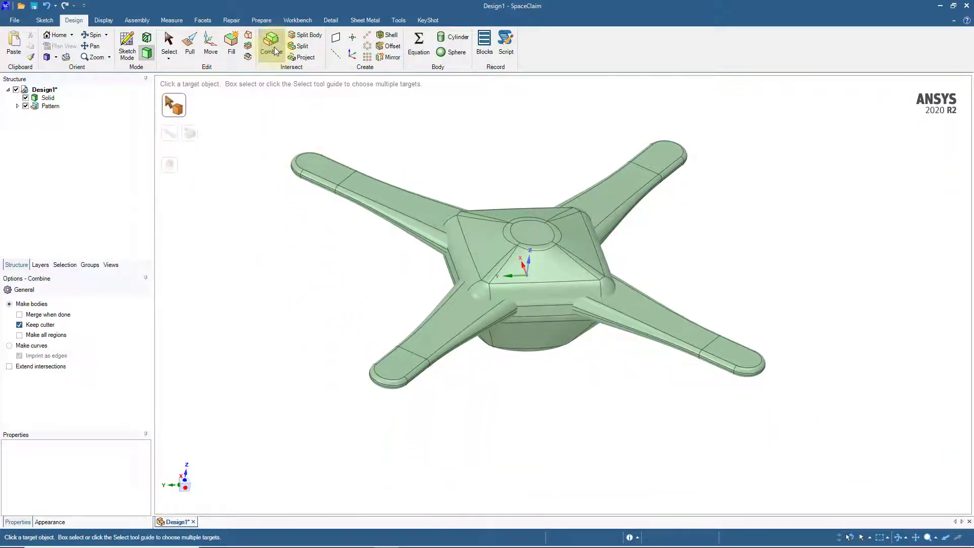
{"action": "left_click", "coordinate": [557, 268]}
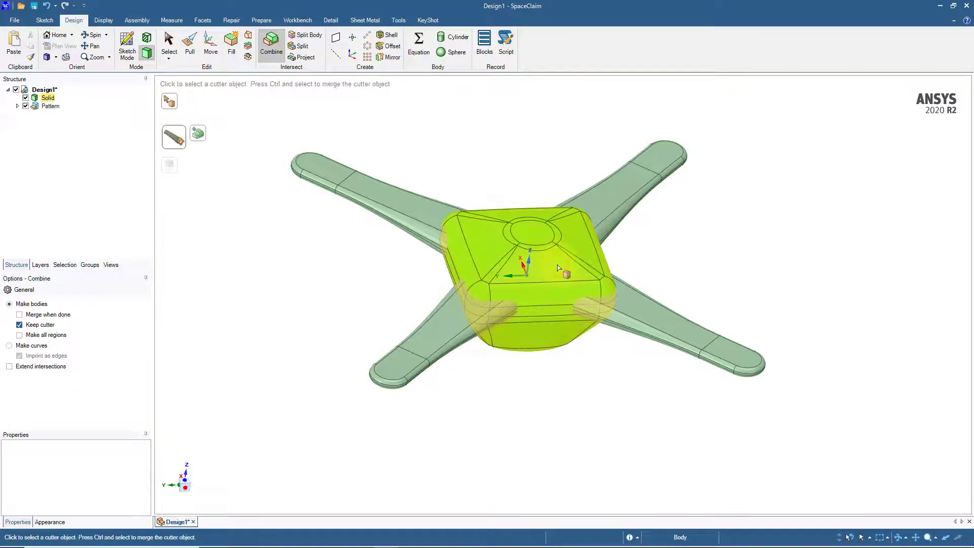
{"action": "left_click", "coordinate": [414, 224], "text": "ctrl"}
{"action": "left_click", "coordinate": [584, 199], "text": "ctrl"}
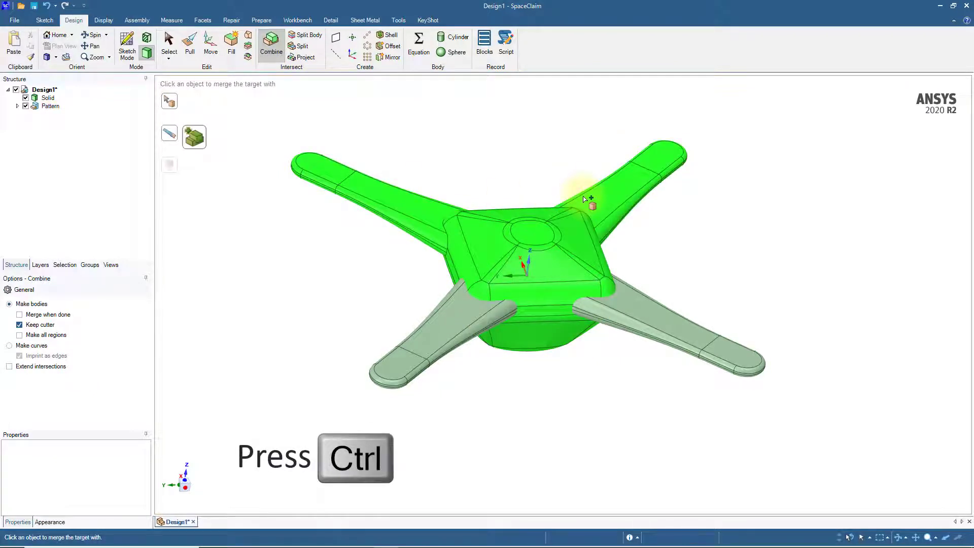
{"action": "left_click", "coordinate": [632, 310], "text": "ctrl"}
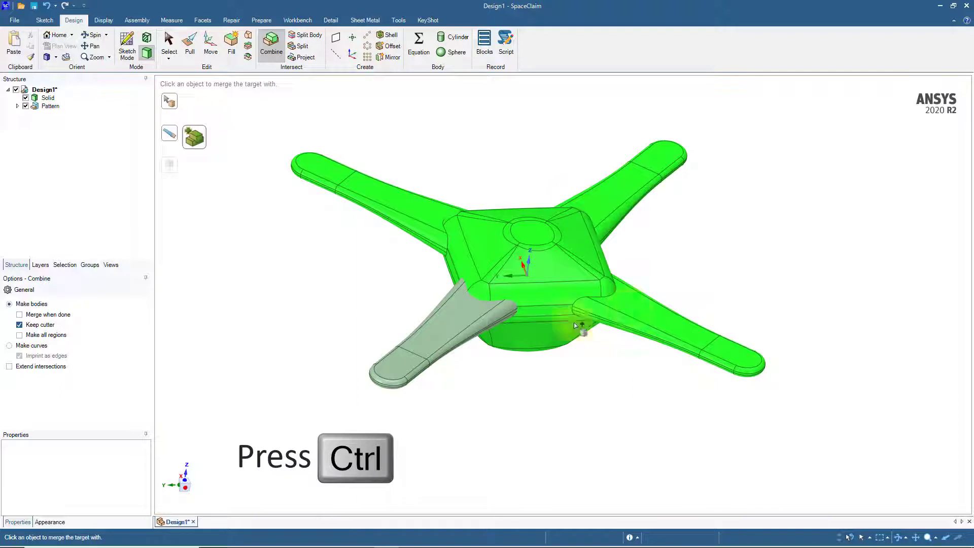
{"action": "left_click", "coordinate": [462, 327], "text": "ctrl"}
{"action": "key", "text": "s"}
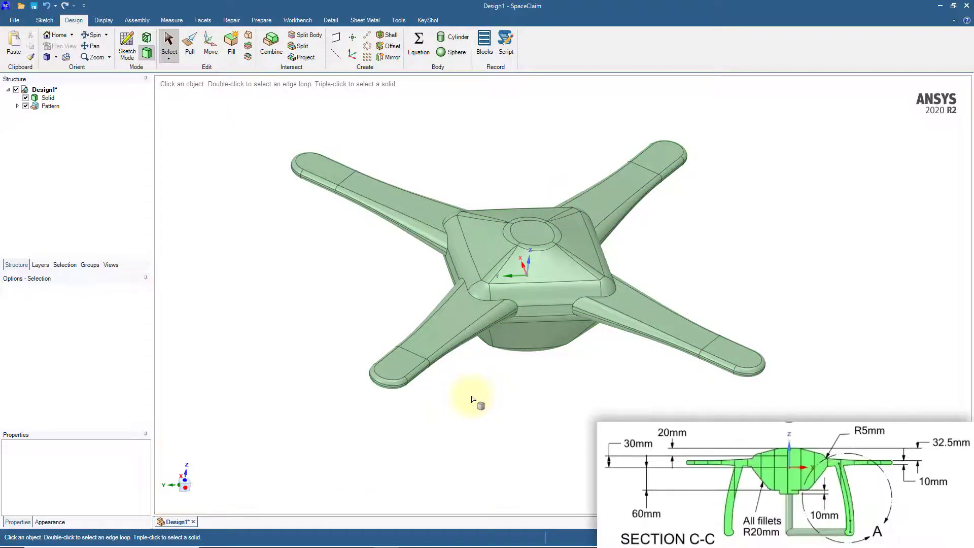
Round the closed edge loop where one front arm meets the central body with a 5 mm radius
{"action": "left_click", "coordinate": [484, 306]}
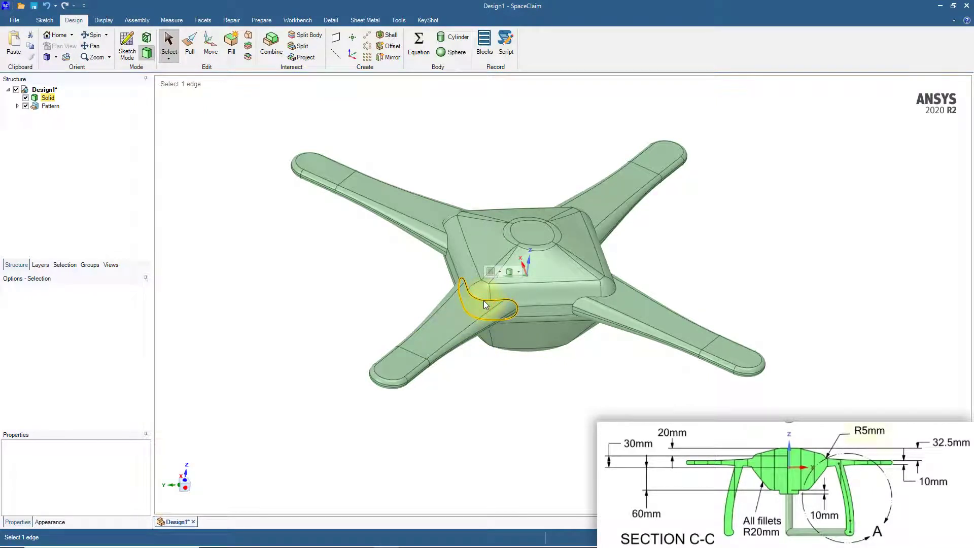
{"action": "left_click", "coordinate": [192, 51]}
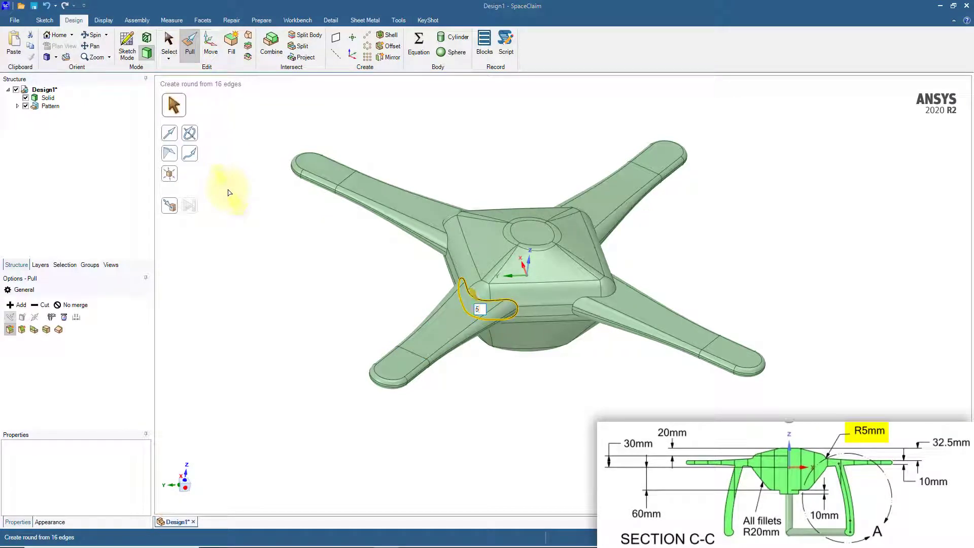
{"action": "left_click", "coordinate": [228, 193]}
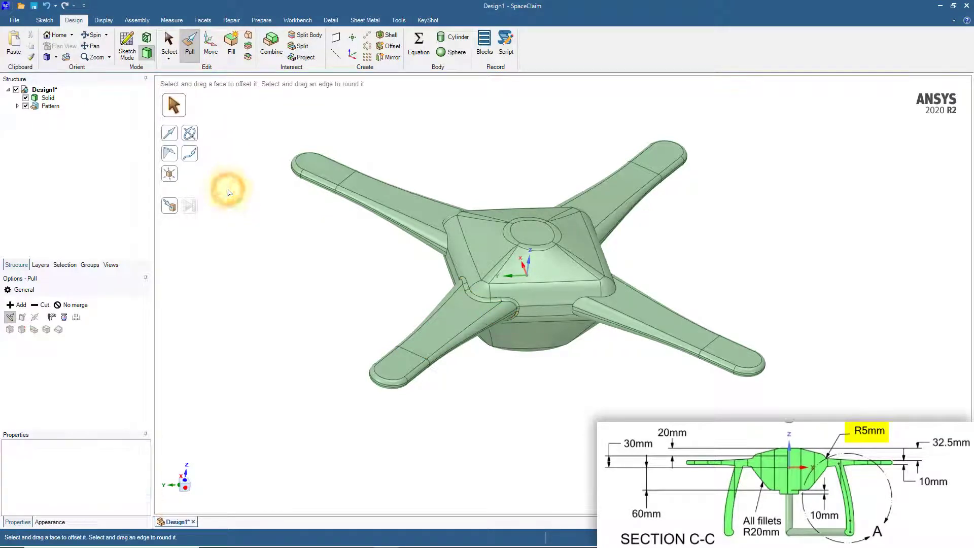
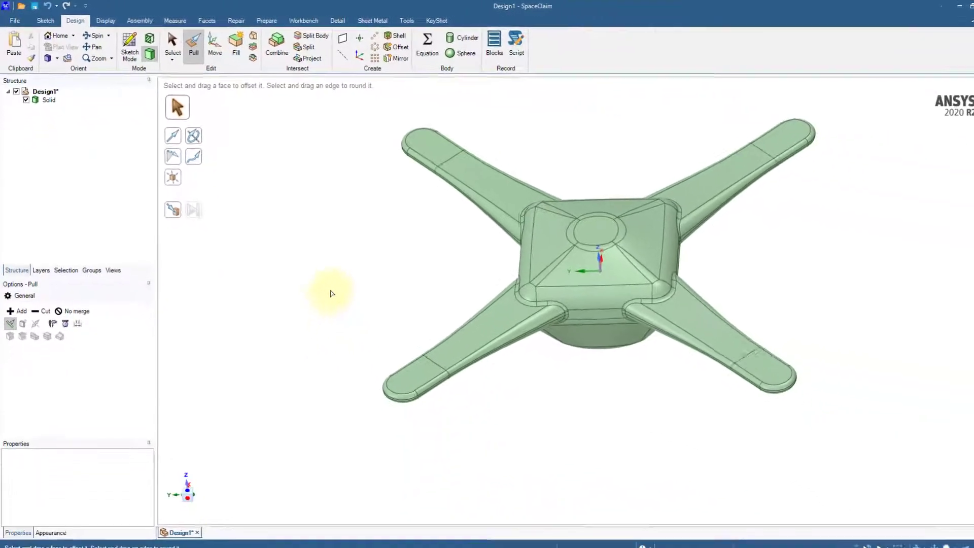
Start a sketch plane normal to the X axis, rotate it about Z to run along two opposite arms, and view it in plan
{"action": "key", "text": "s"}
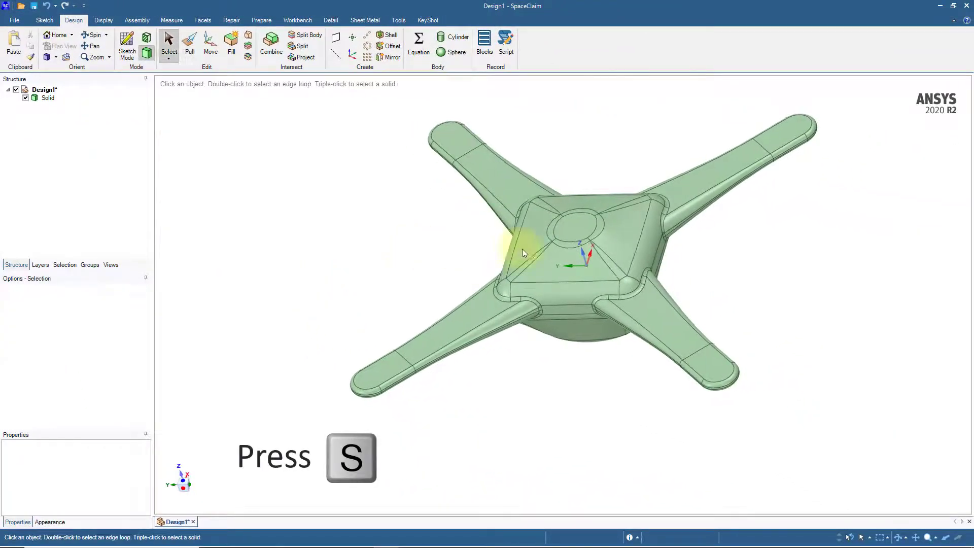
{"action": "left_click", "coordinate": [590, 255]}
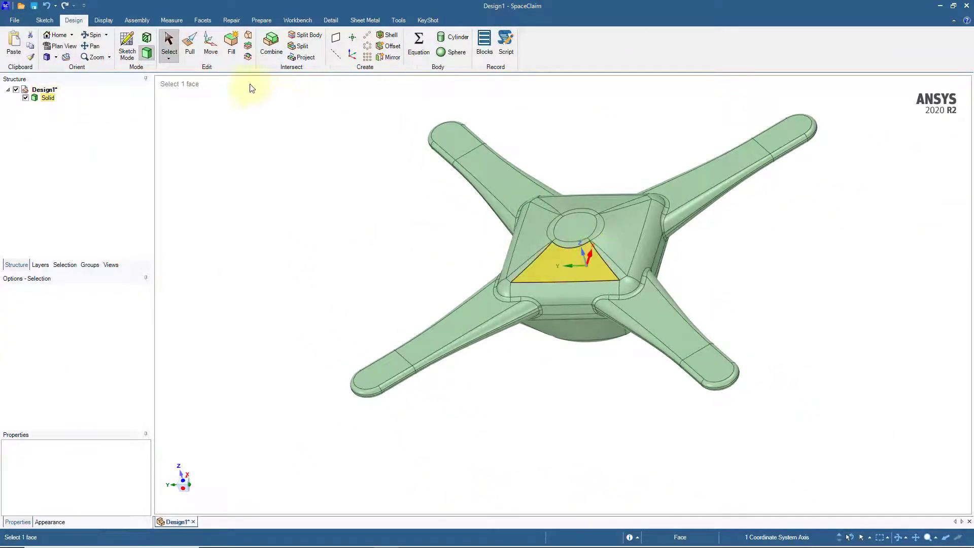
{"action": "left_click", "coordinate": [130, 49]}
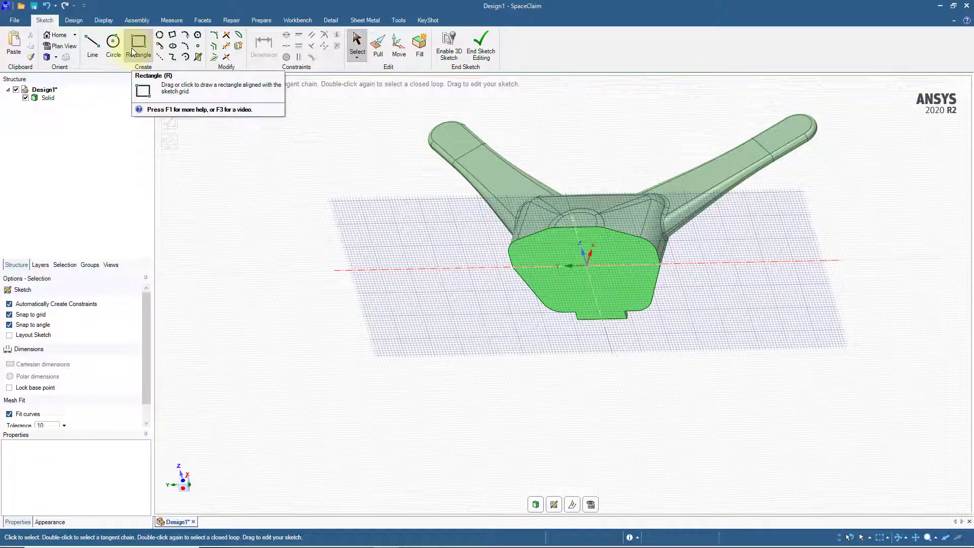
{"action": "left_click", "coordinate": [573, 505]}
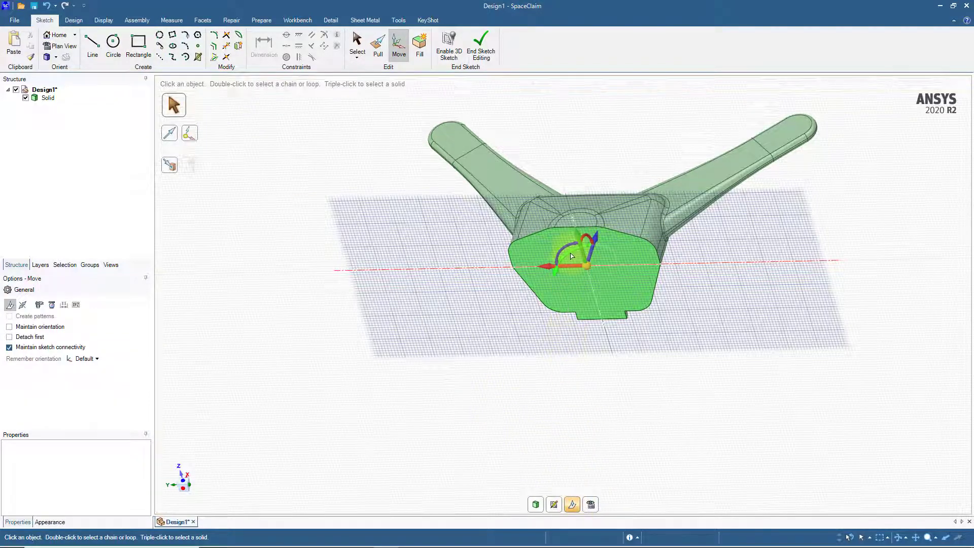
{"action": "left_click_drag", "start_coordinate": [572, 256], "coordinate": [674, 442]}
{"action": "key", "text": "v"}
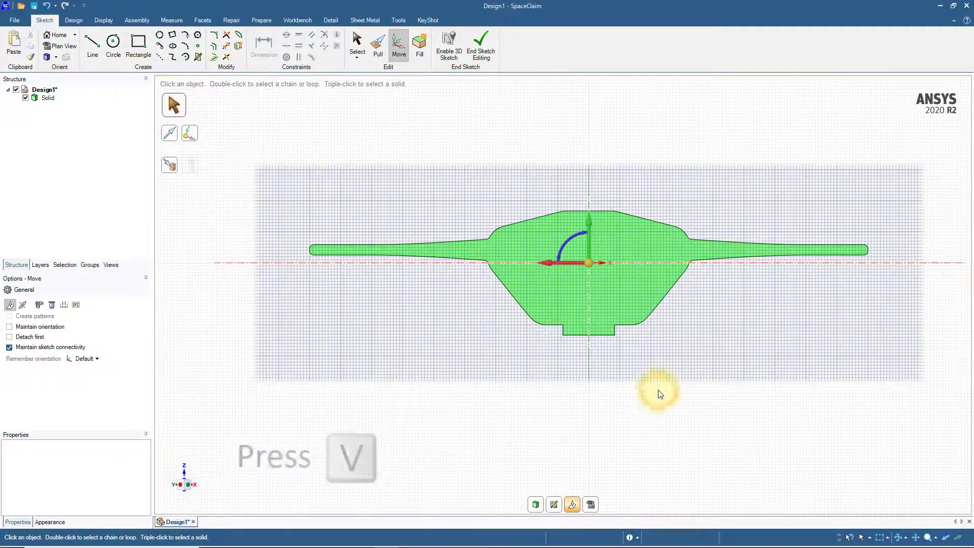
Start a spline for the landing leg on the arm, 130 mm sideways and 10 mm above the origin
{"action": "left_click", "coordinate": [172, 56]}
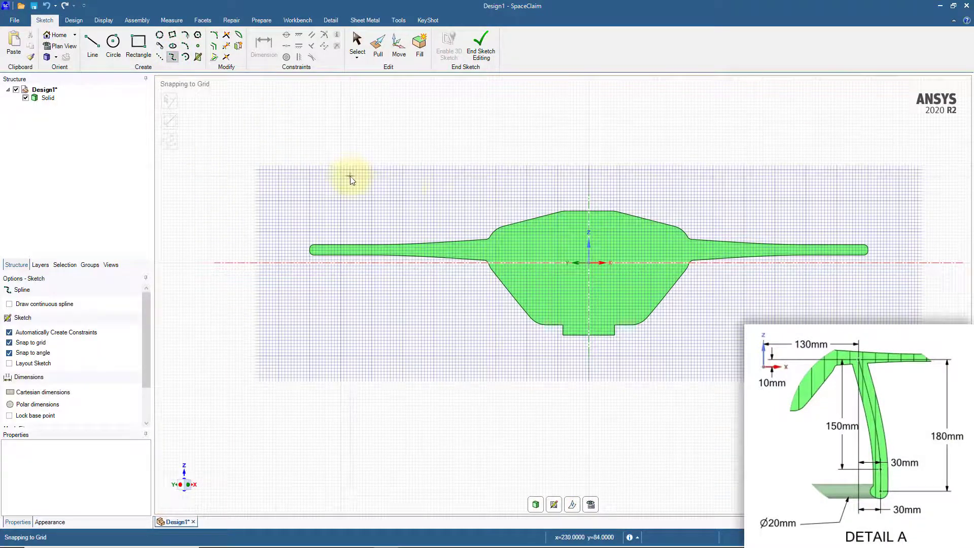
{"action": "key", "text": "shift"}
{"action": "left_click", "coordinate": [589, 263]}
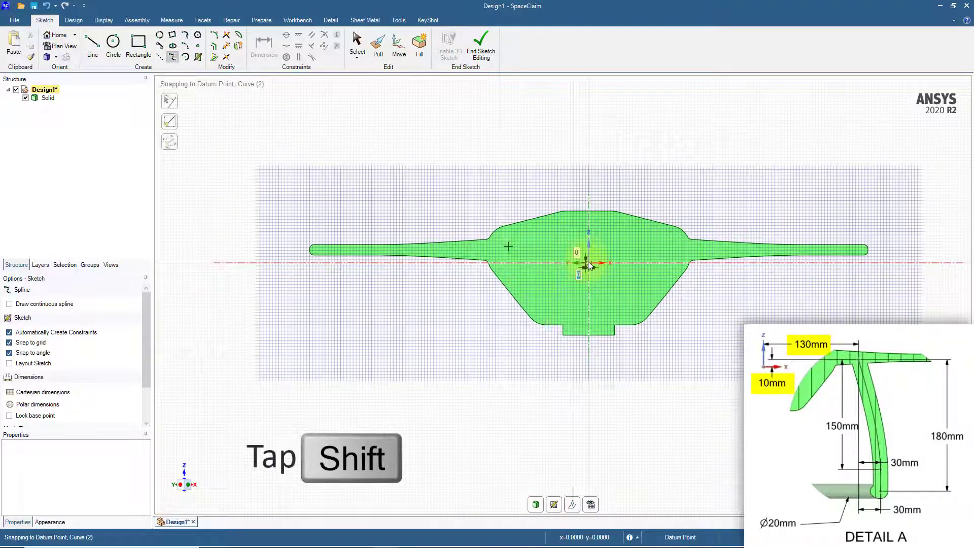
{"action": "type", "text": "130"}
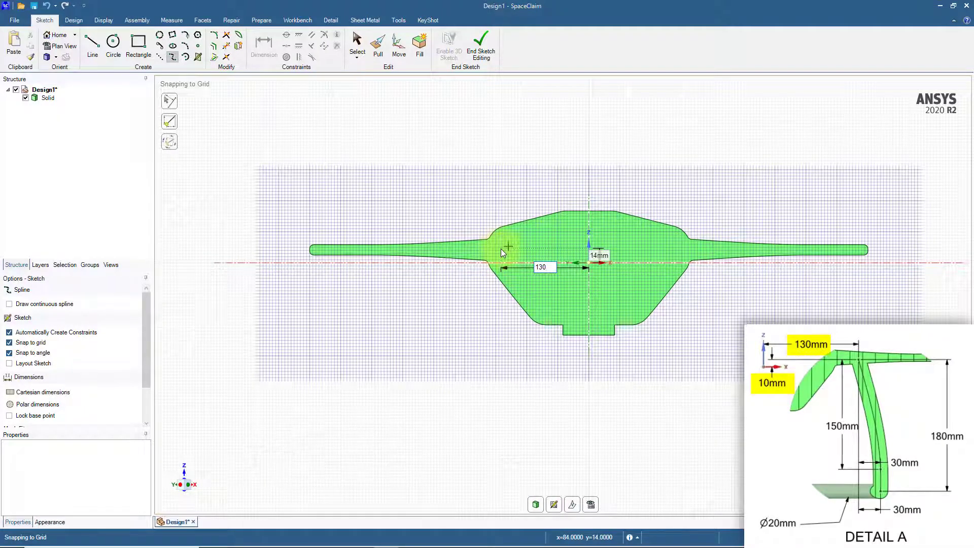
{"action": "key", "text": "Tab"}
{"action": "type", "text": "10"}
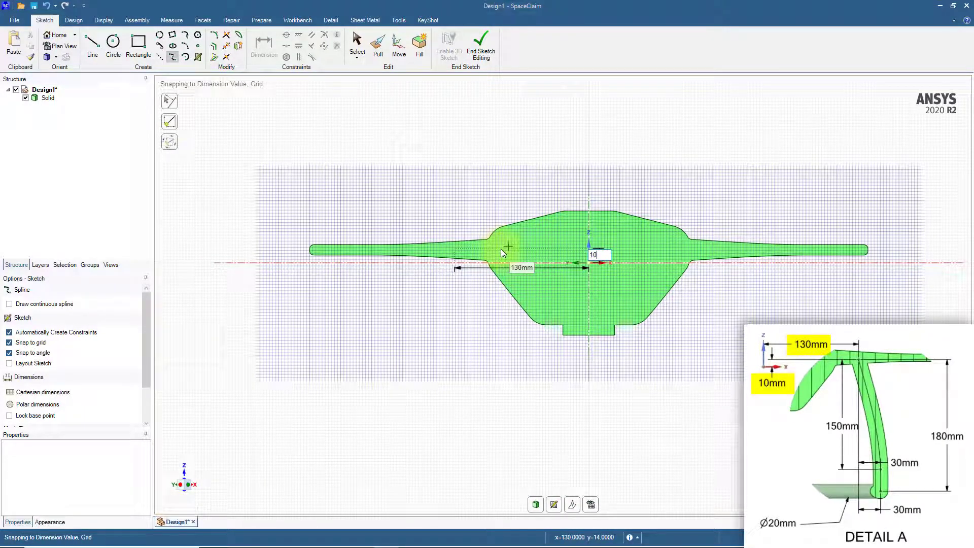
{"action": "key", "text": "Return"}
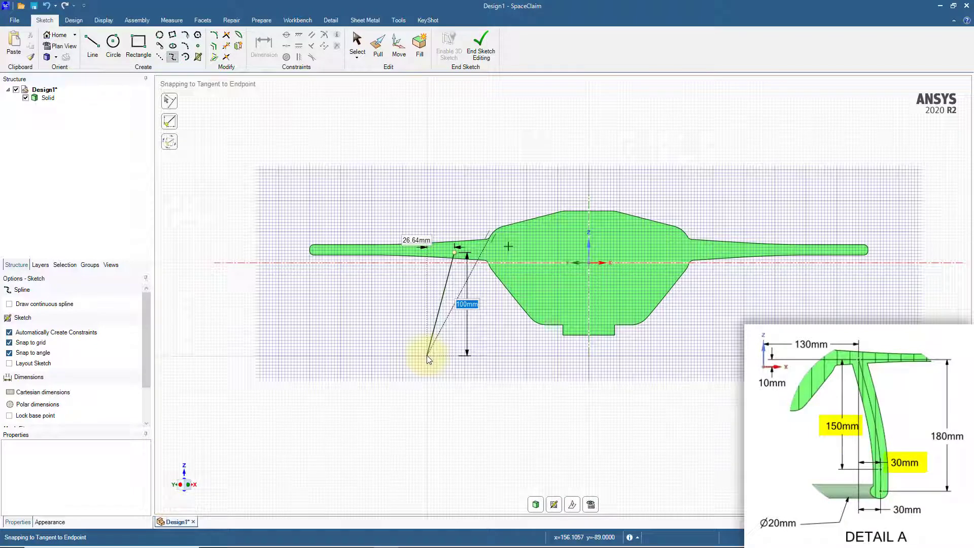
Place the spline's second point 150 mm below and 30 mm outward from its start
{"action": "type", "text": "150"}
{"action": "key", "text": "Tab"}
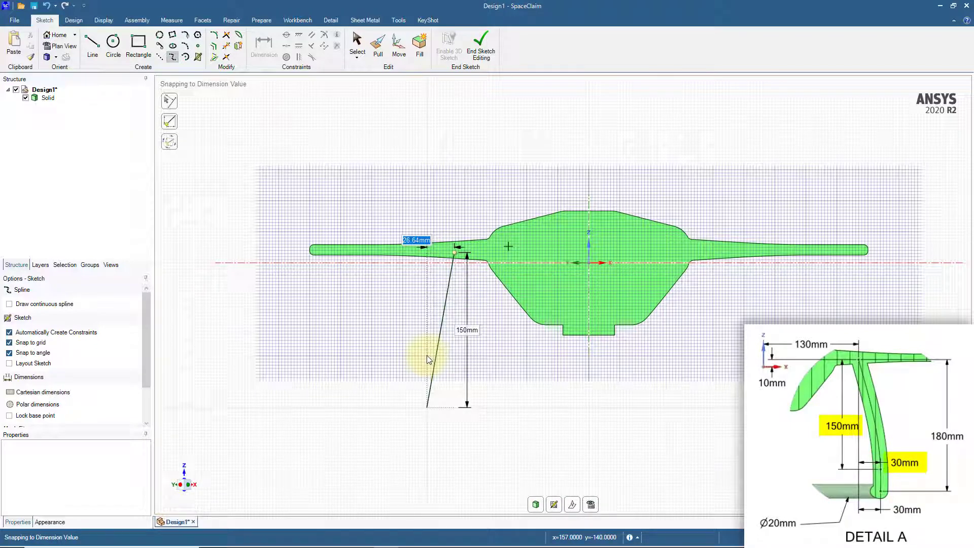
{"action": "type", "text": "30"}
{"action": "key", "text": "Tab"}
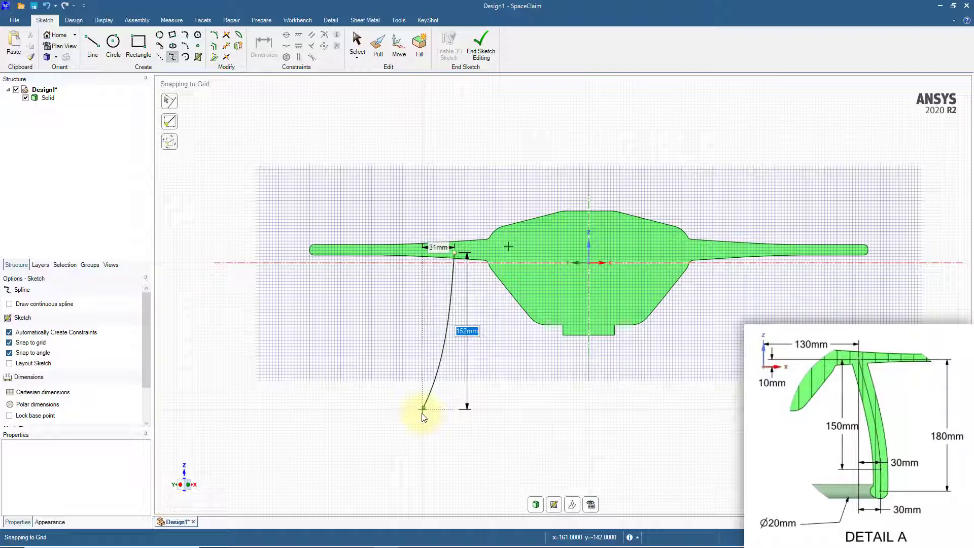
{"action": "left_click", "coordinate": [423, 408]}
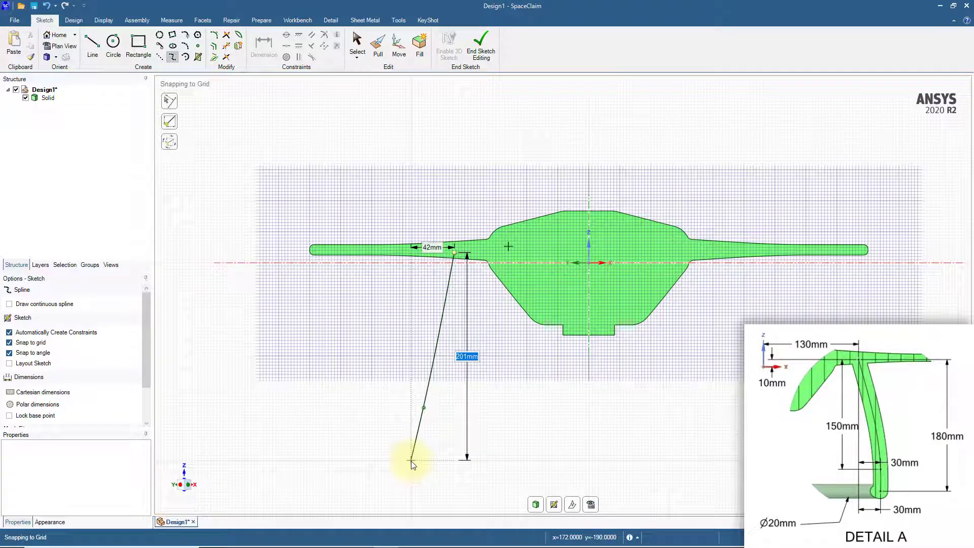
Finish the leg spline with an end point 180 mm below and 30 mm outward from its start
{"action": "type", "text": "18"}
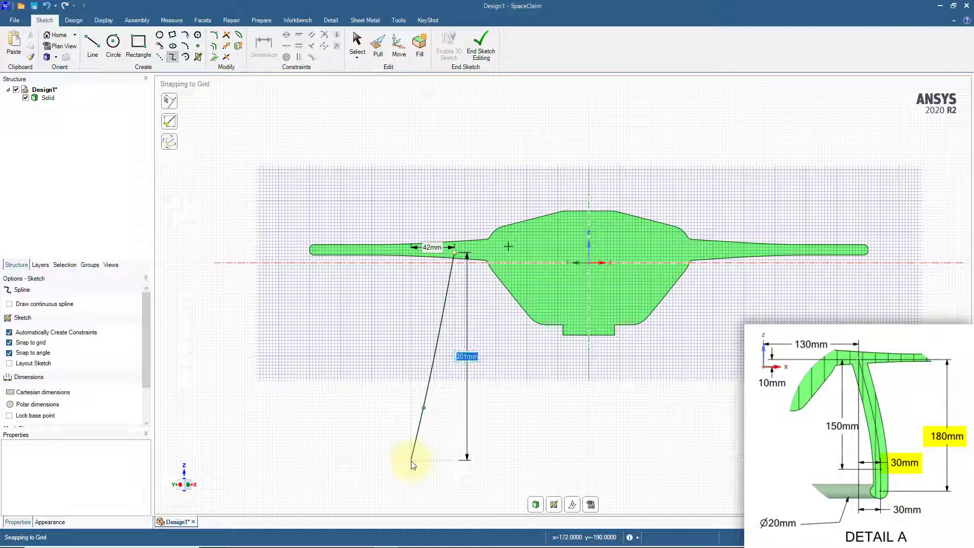
{"action": "key", "text": "Tab"}
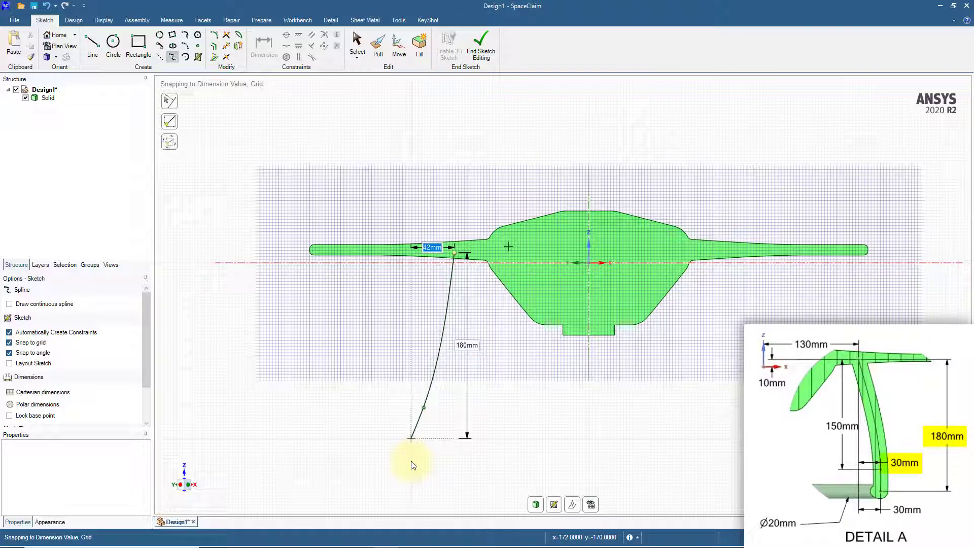
{"action": "type", "text": "30"}
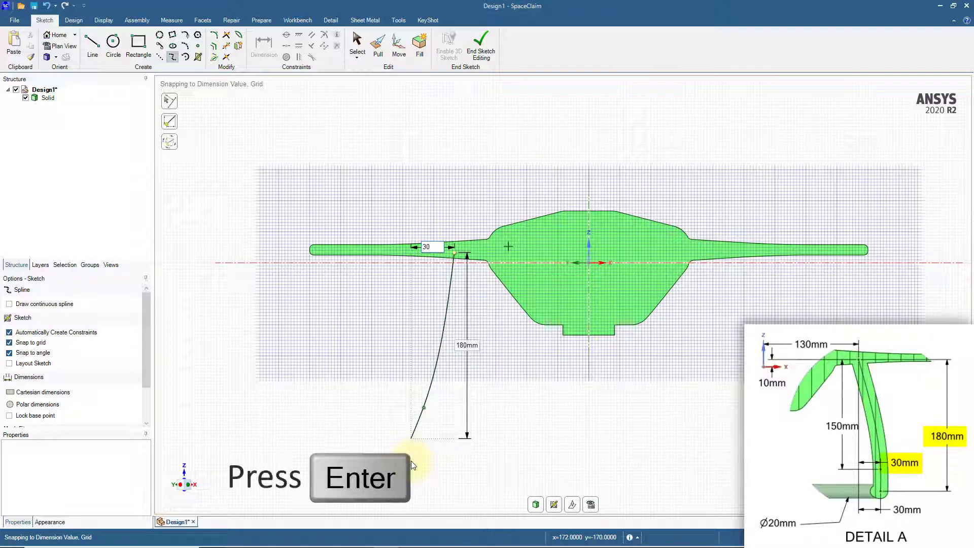
{"action": "key", "text": "Return"}
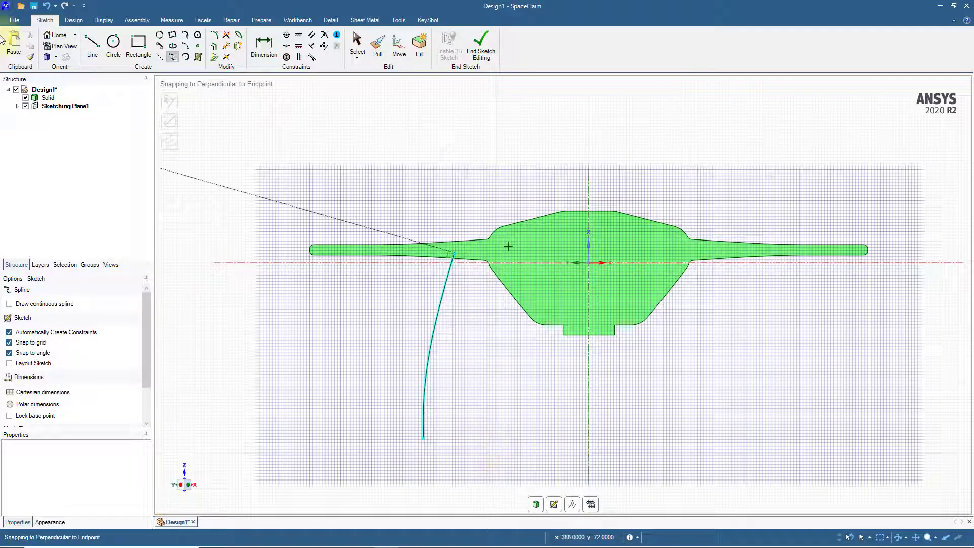
Switch to 3D mode, anchor the leg curve's Move handle at the origin, and copy the curve rotated 90° about the vertical axis
{"action": "left_click", "coordinate": [74, 20]}
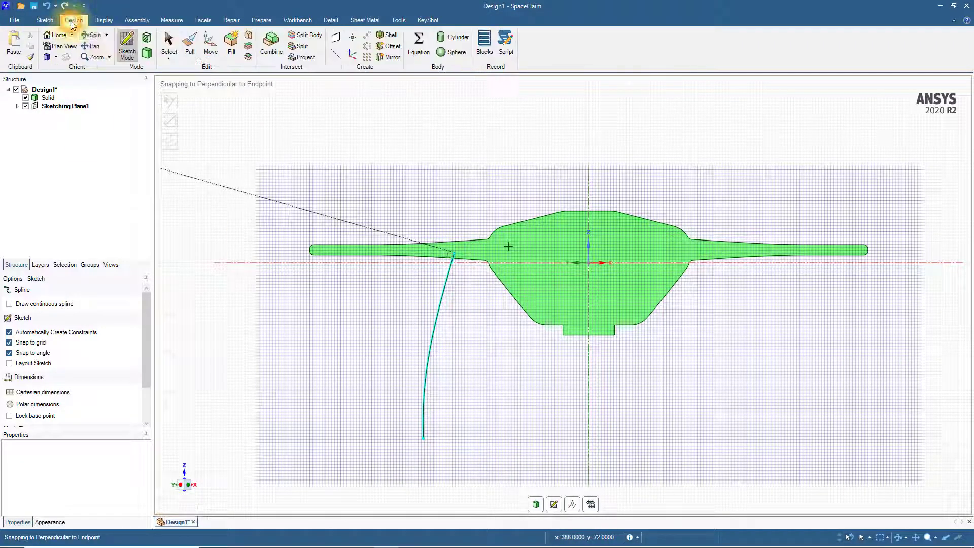
{"action": "left_click", "coordinate": [147, 53]}
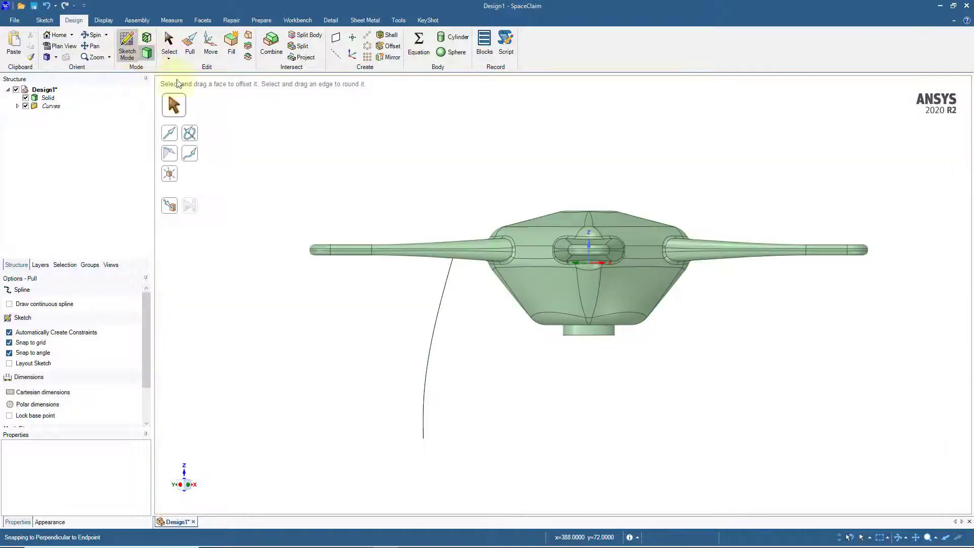
{"action": "left_click", "coordinate": [212, 50]}
{"action": "left_click", "coordinate": [438, 309]}
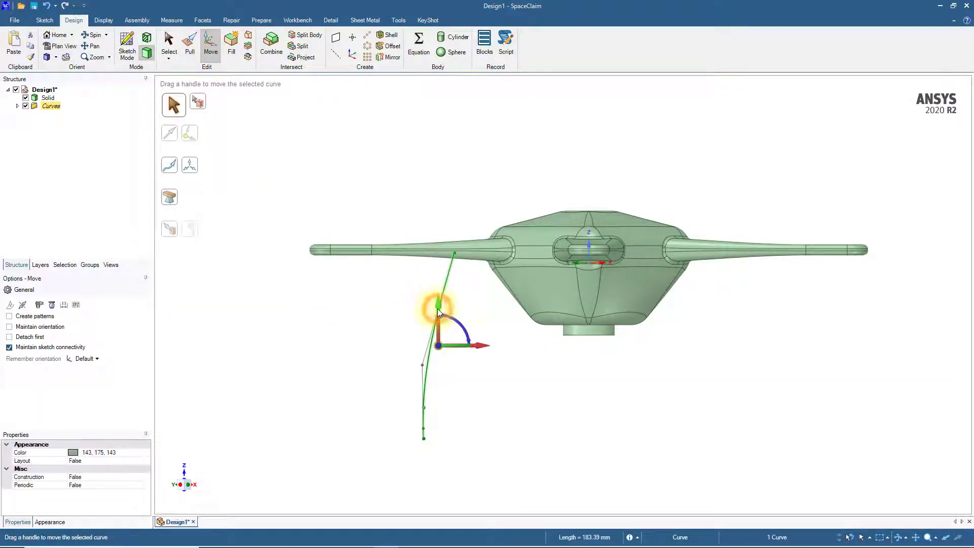
{"action": "middle_click_drag", "start_coordinate": [516, 356], "coordinate": [543, 398]}
{"action": "left_click_drag", "start_coordinate": [442, 354], "coordinate": [592, 263]}
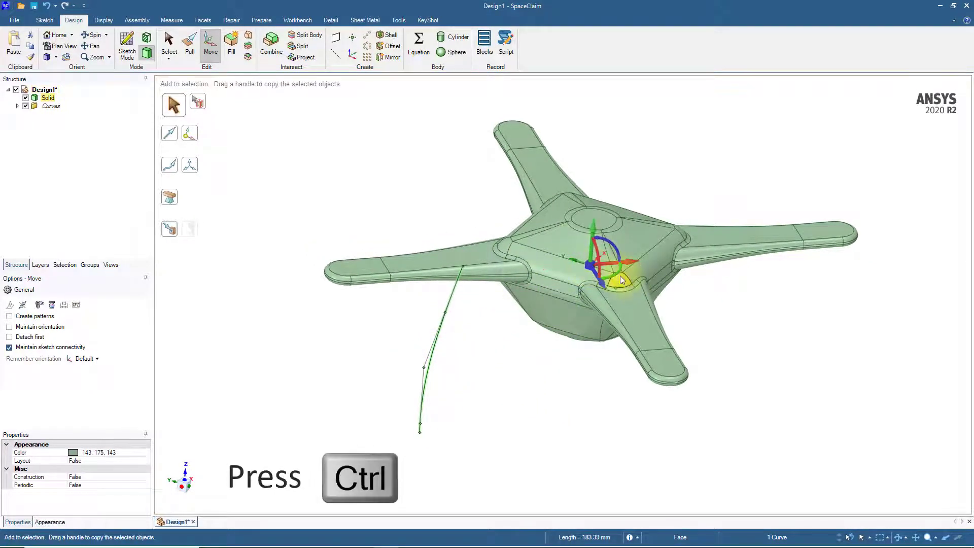
{"action": "left_click_drag", "start_coordinate": [619, 276], "coordinate": [629, 263], "text": "ctrl"}
{"action": "type", "text": "90"}
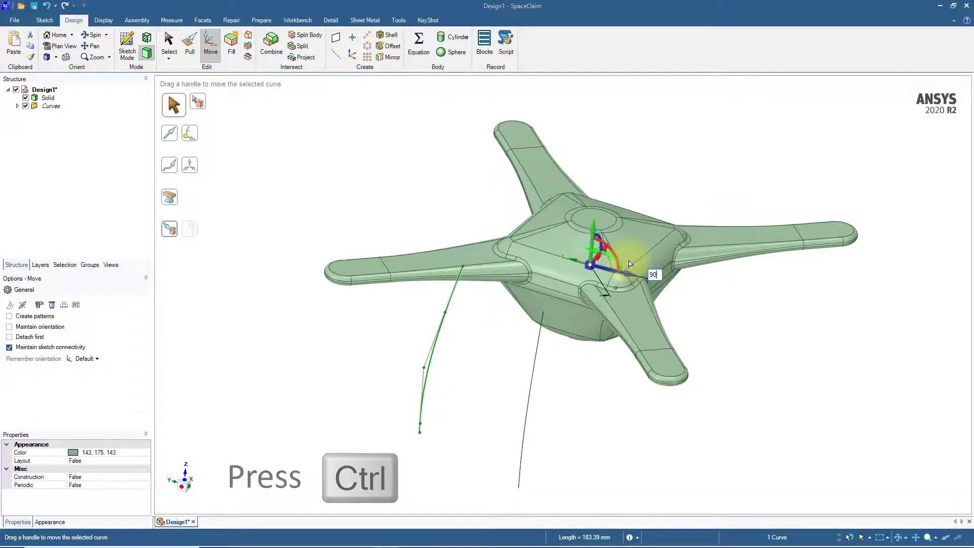
{"action": "key", "text": "Return"}
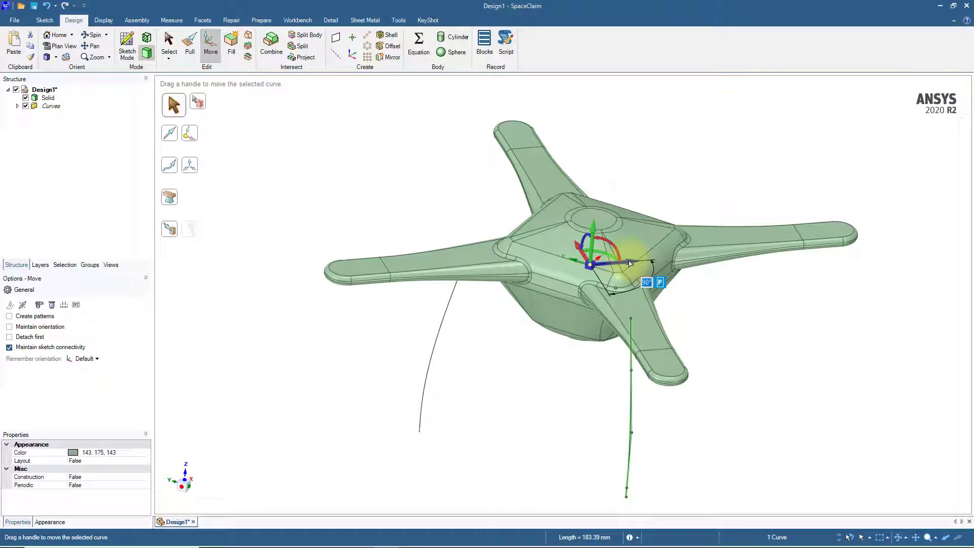
{"action": "left_click", "coordinate": [764, 396]}
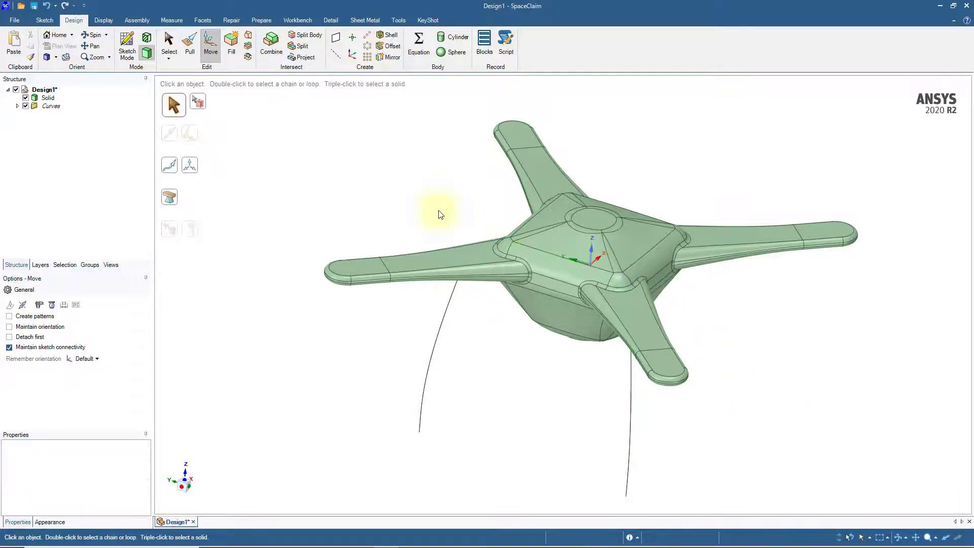
Blend a connecting line between the lower endpoints of the two leg curves
{"action": "left_click", "coordinate": [248, 37]}
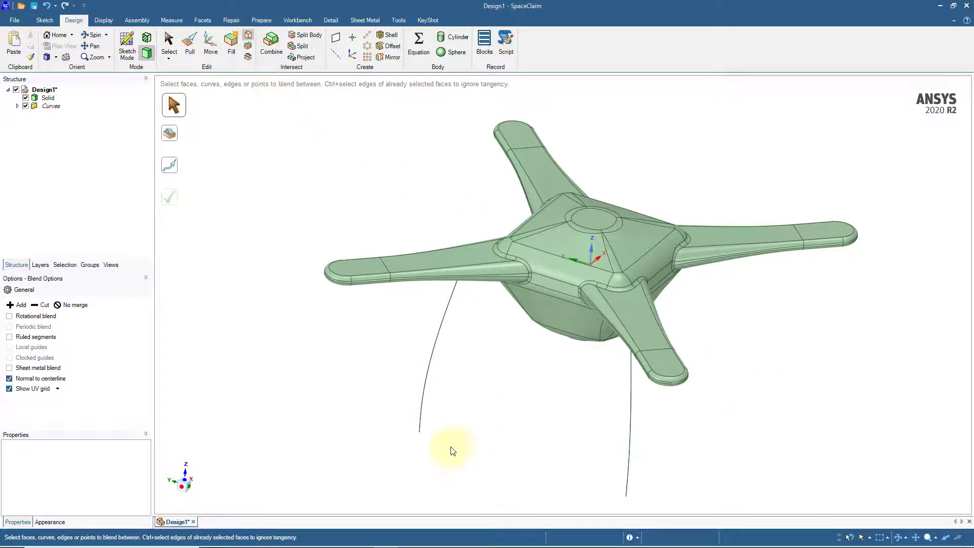
{"action": "left_click", "coordinate": [420, 432]}
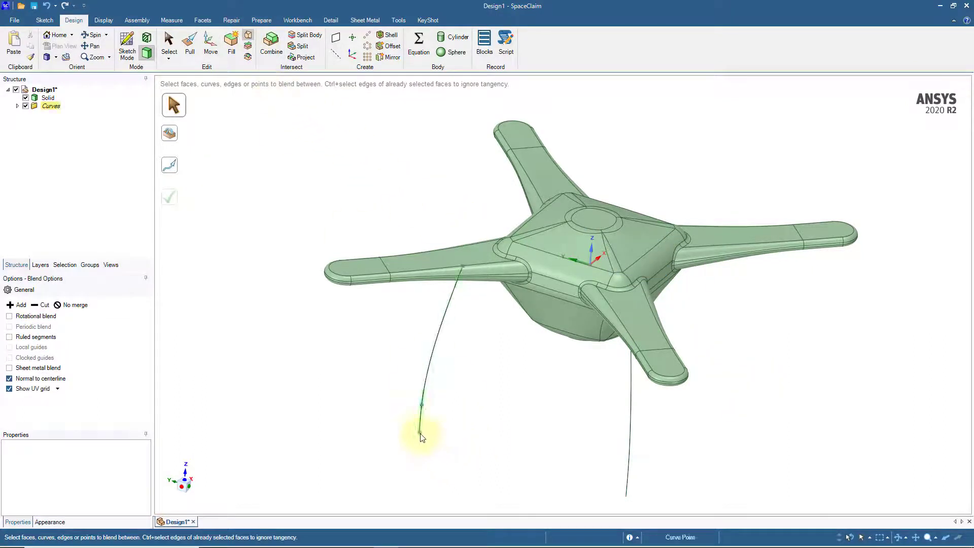
{"action": "left_click", "coordinate": [627, 496], "text": "ctrl"}
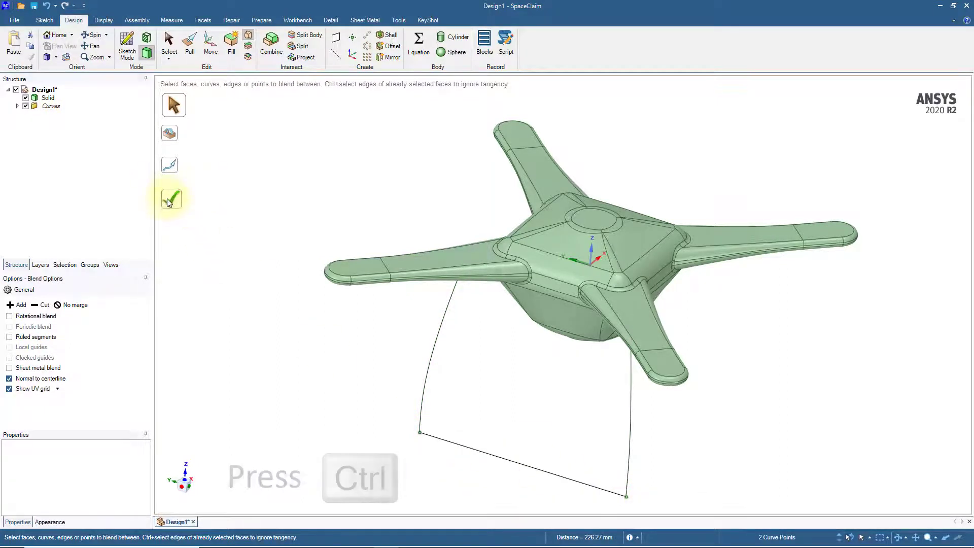
{"action": "left_click", "coordinate": [224, 287]}
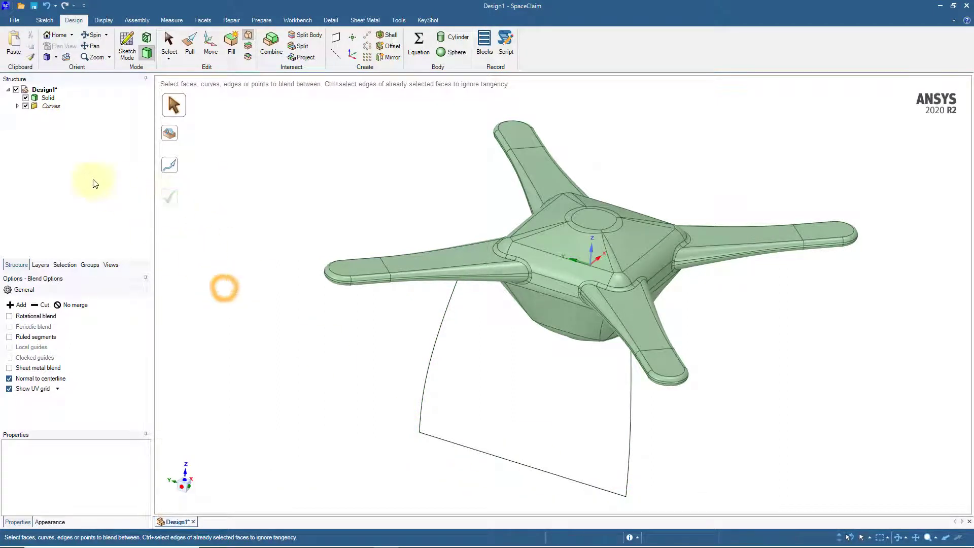
Hide the drone body and build a 20 mm diameter cylinder along the chain of three leg curves
{"action": "left_click", "coordinate": [26, 98]}
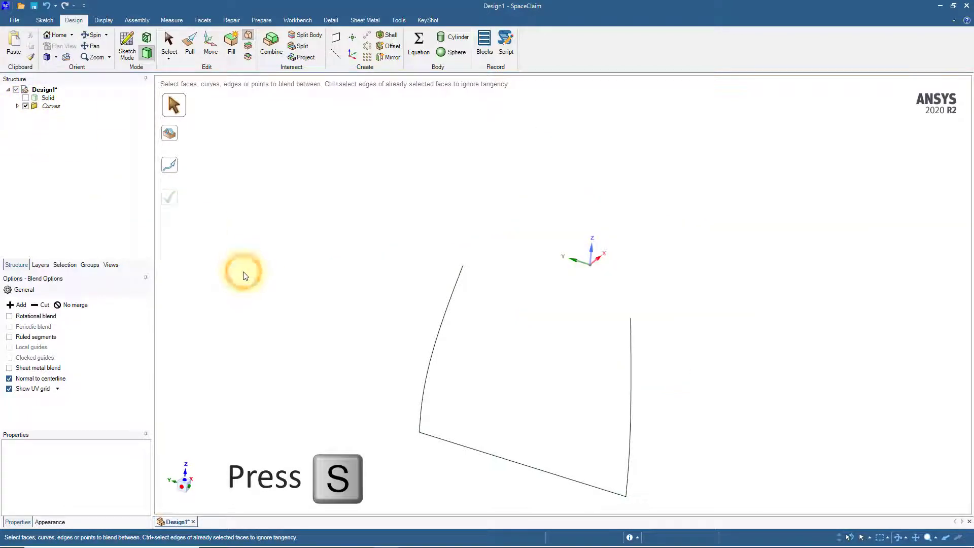
{"action": "key", "text": "s"}
{"action": "middle_click_drag", "start_coordinate": [363, 356], "coordinate": [372, 272], "text": "shift"}
{"action": "double_click", "coordinate": [447, 240]}
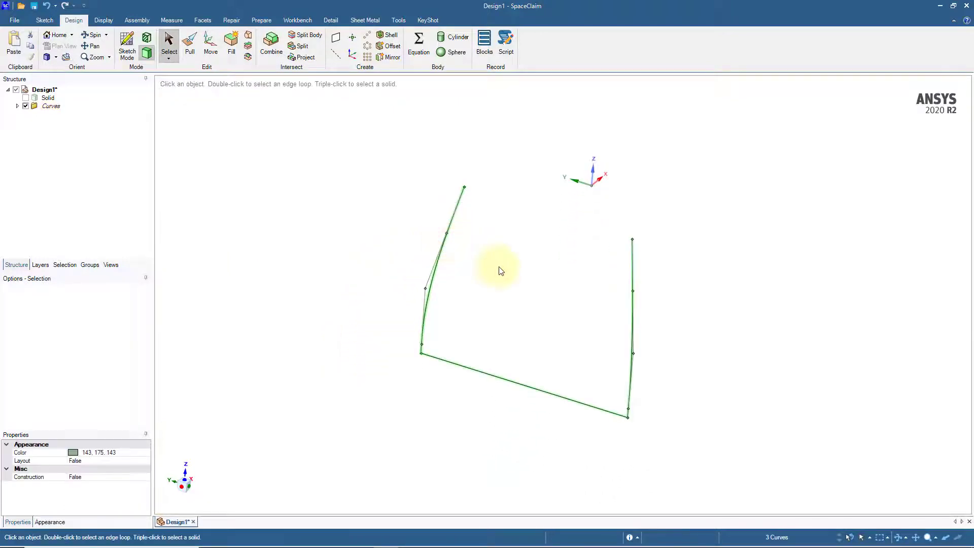
{"action": "left_click", "coordinate": [453, 37]}
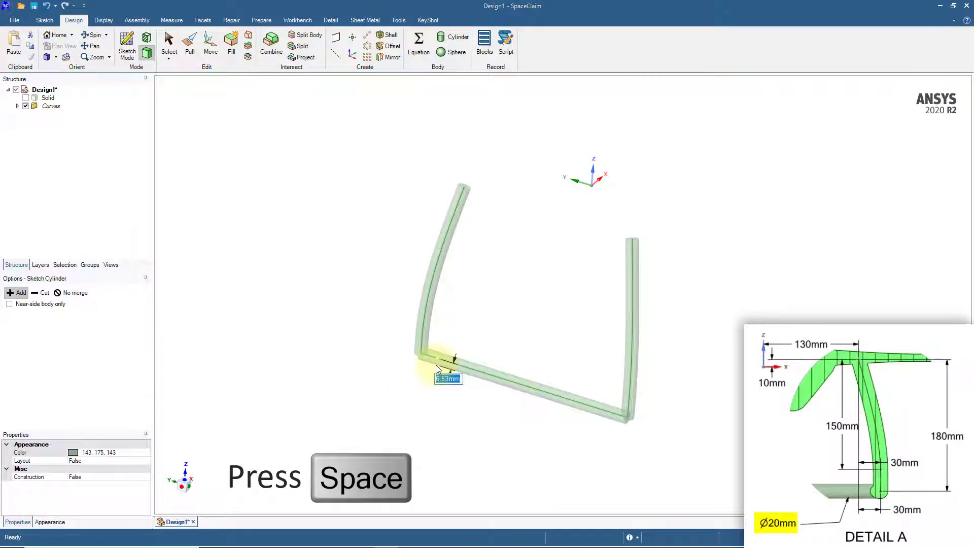
{"action": "type", "text": "20"}
{"action": "key", "text": "Return"}
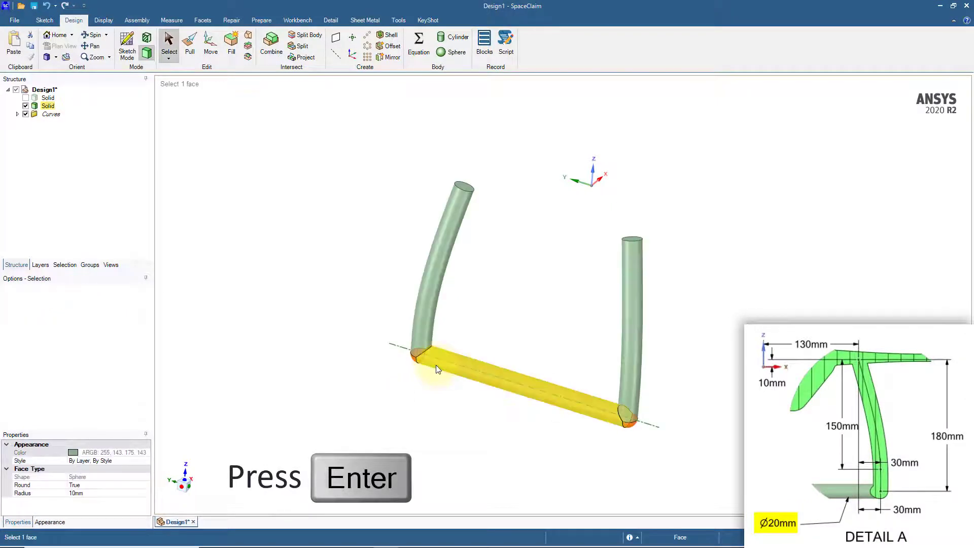
{"action": "left_click", "coordinate": [435, 414]}
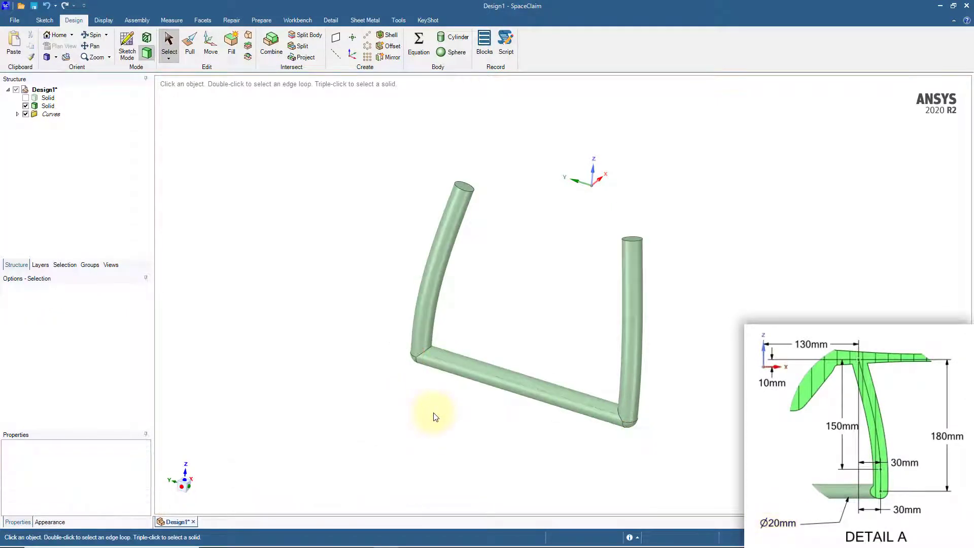
Show the drone body again together with the landing leg
{"action": "mouse_move", "coordinate": [435, 416]}
{"action": "middle_mouse_down"}
{"action": "mouse_move", "coordinate": [358, 406]}
{"action": "mouse_move", "coordinate": [403, 401]}
{"action": "middle_mouse_up"}
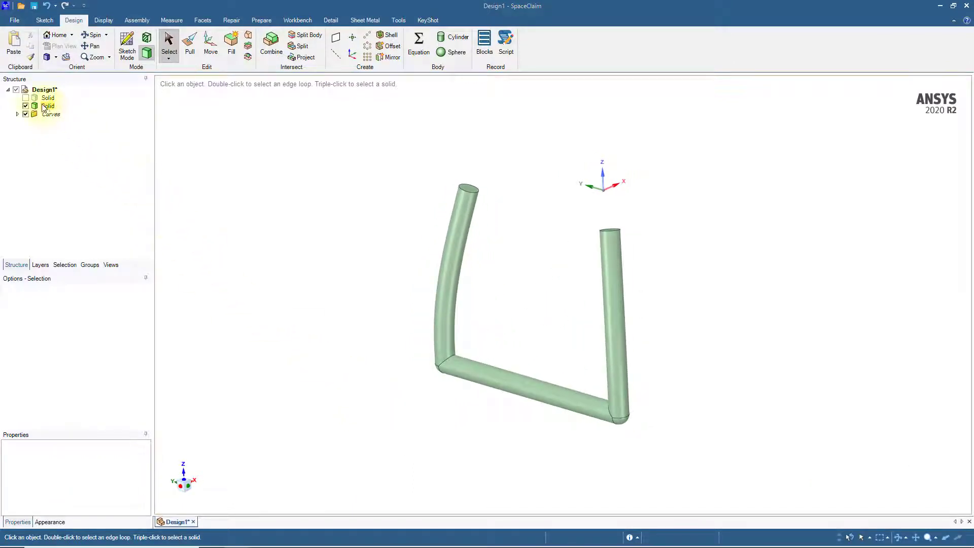
{"action": "left_click", "coordinate": [25, 98]}
{"action": "left_click", "coordinate": [242, 290]}
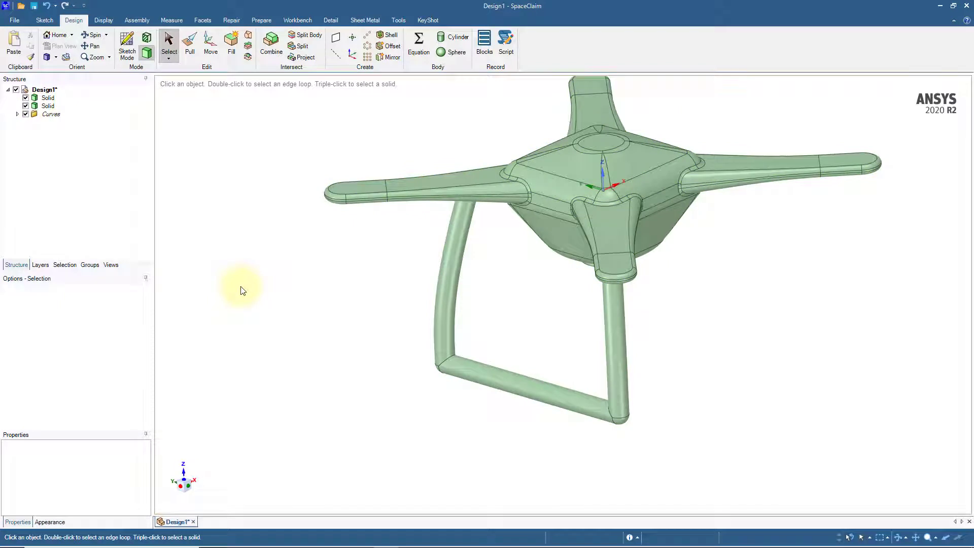
Create a plane through the origin normal to the X axis and mirror the landing leg body across it
{"action": "left_click", "coordinate": [613, 187]}
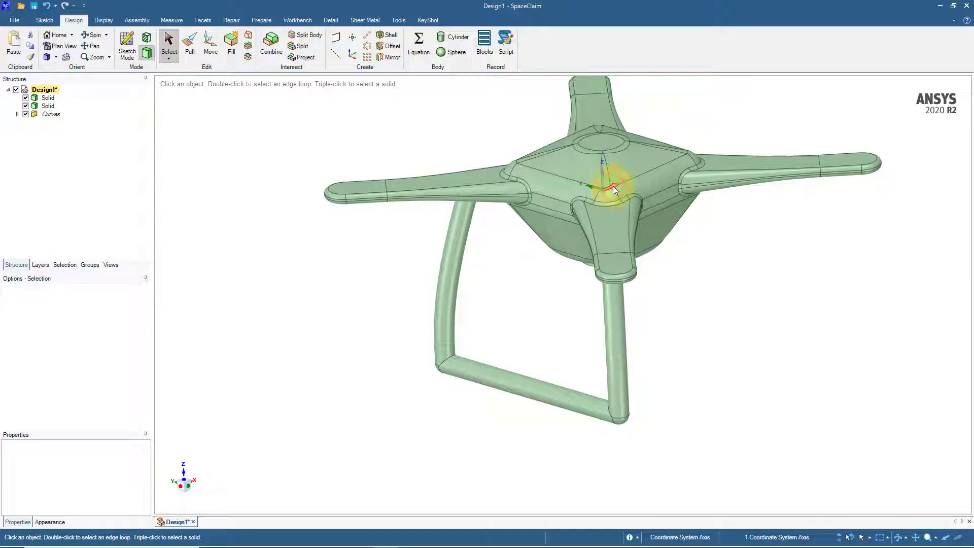
{"action": "left_click", "coordinate": [339, 39]}
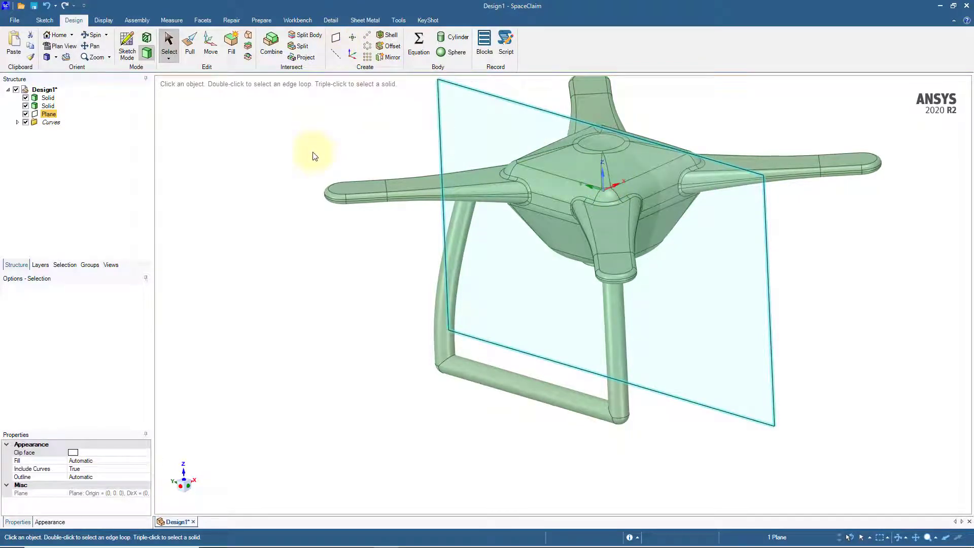
{"action": "left_click", "coordinate": [385, 57]}
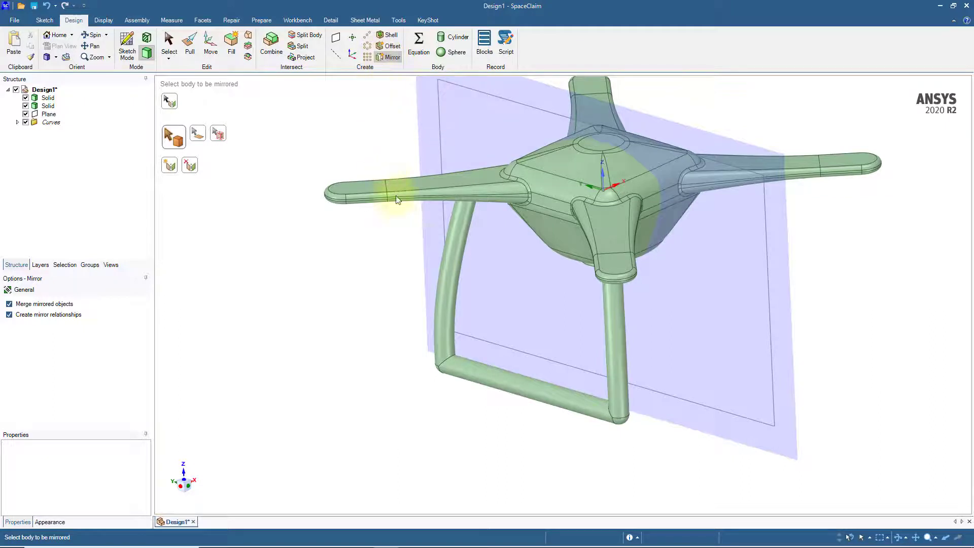
{"action": "left_click", "coordinate": [446, 255]}
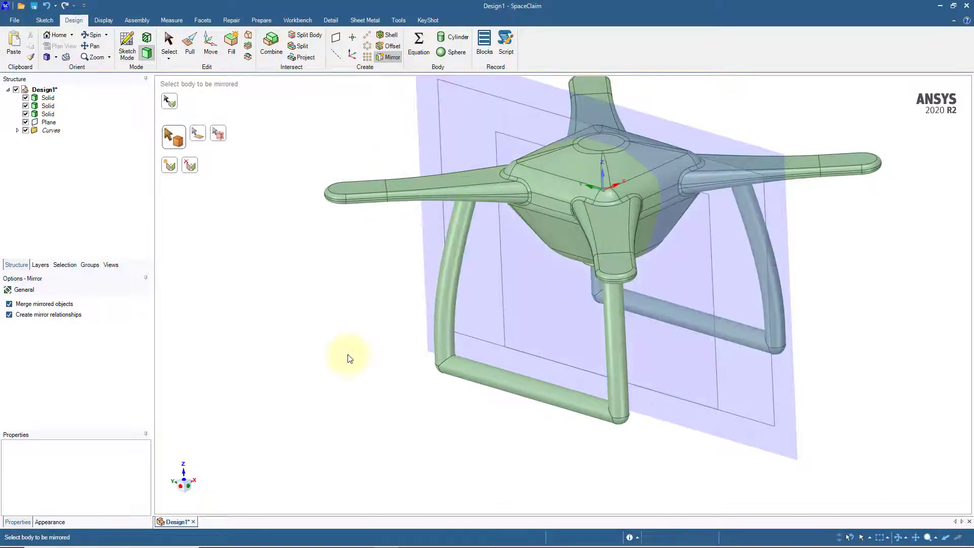
{"action": "key", "text": "s"}
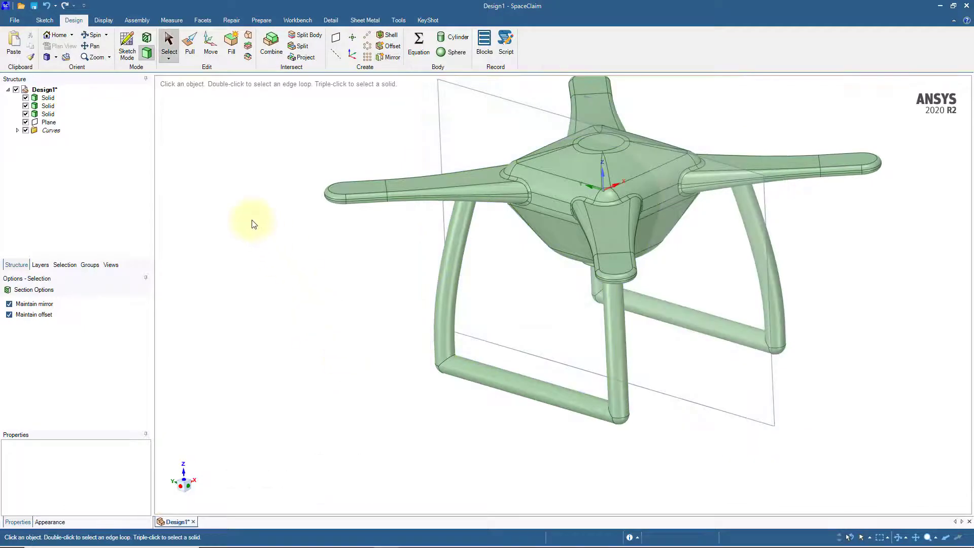
Hide the mirror plane and combine the drone body with both landing legs into one solid
{"action": "left_click", "coordinate": [25, 122]}
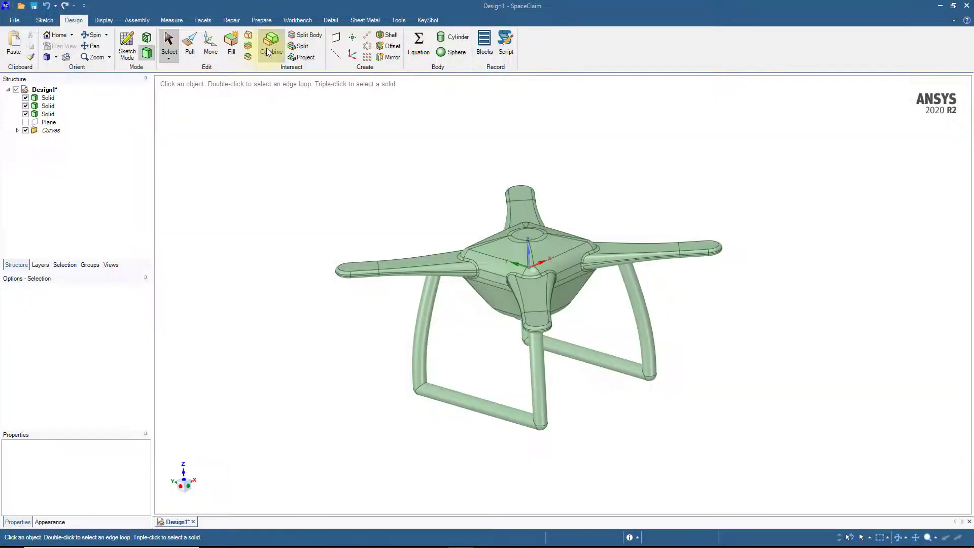
{"action": "left_click", "coordinate": [266, 48]}
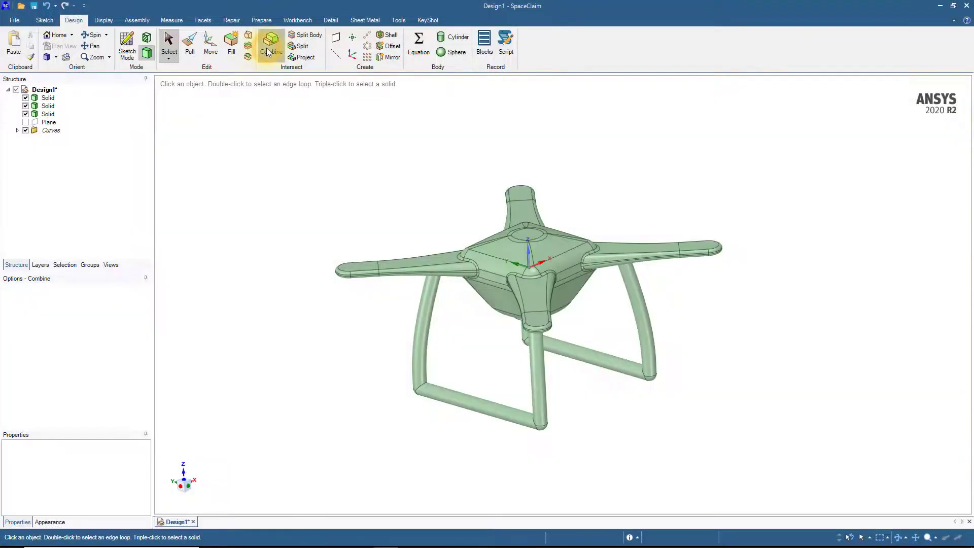
{"action": "key", "text": "ctrl"}
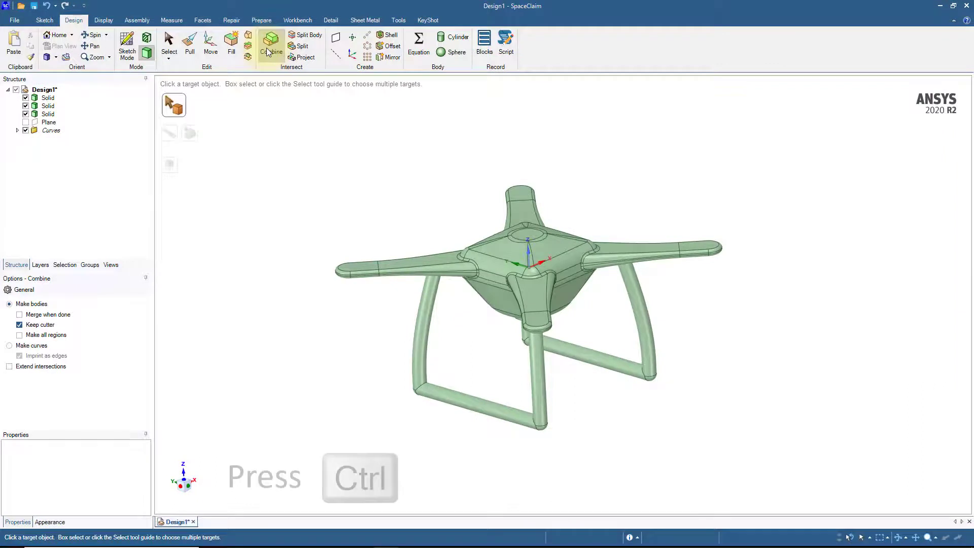
{"action": "left_click", "coordinate": [513, 254]}
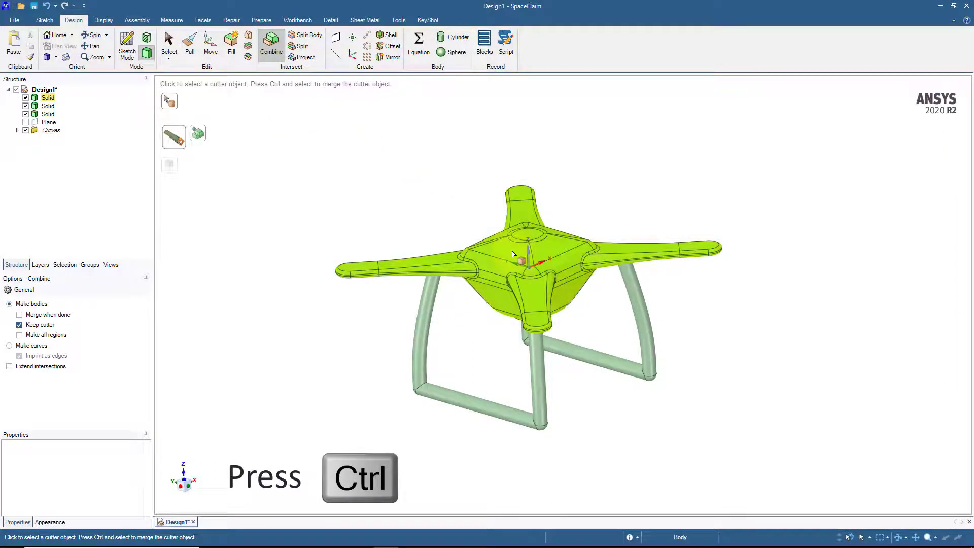
{"action": "left_click", "coordinate": [430, 311]}
{"action": "left_click", "coordinate": [591, 350]}
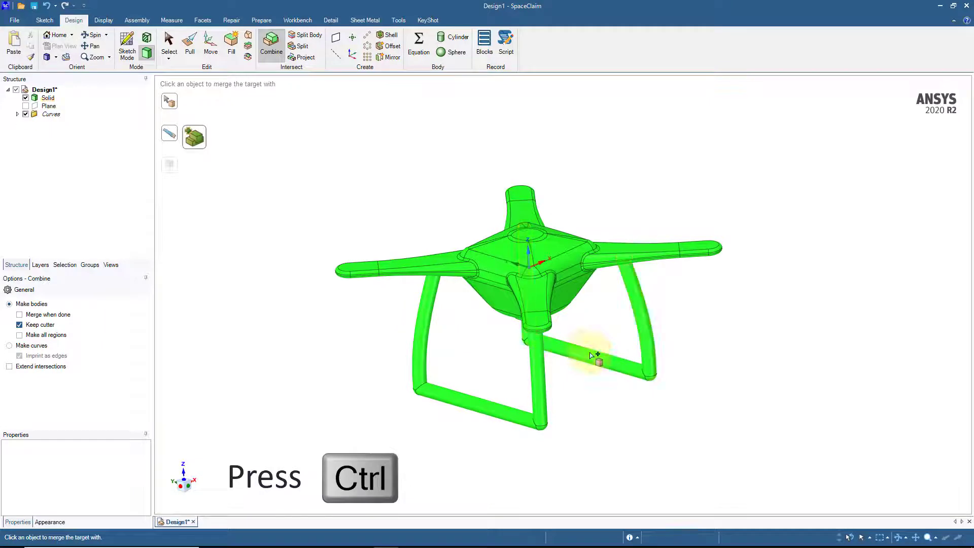
{"action": "left_click", "coordinate": [584, 414]}
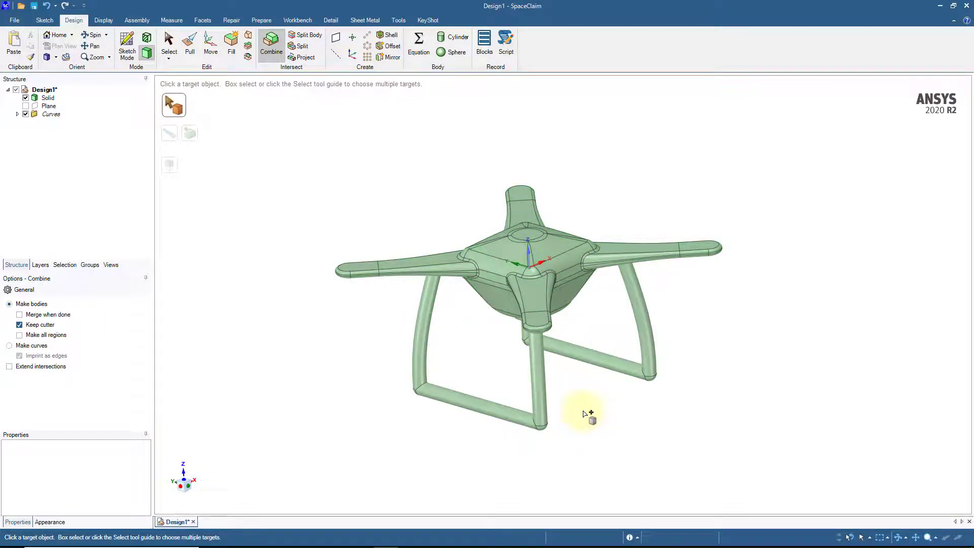
{"action": "key", "text": "s"}
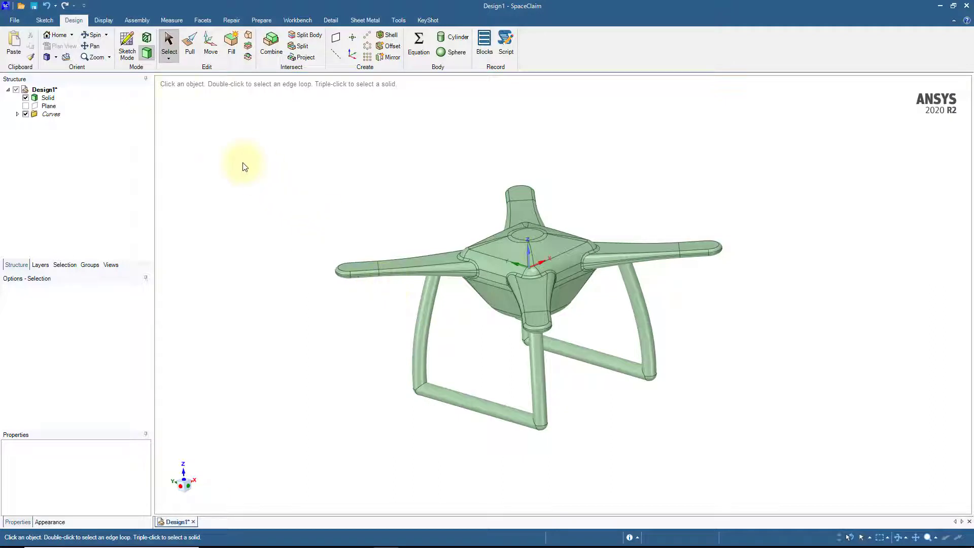
Insert the file drone-blade.scdoc into the design as a component
{"action": "left_click", "coordinate": [142, 22]}
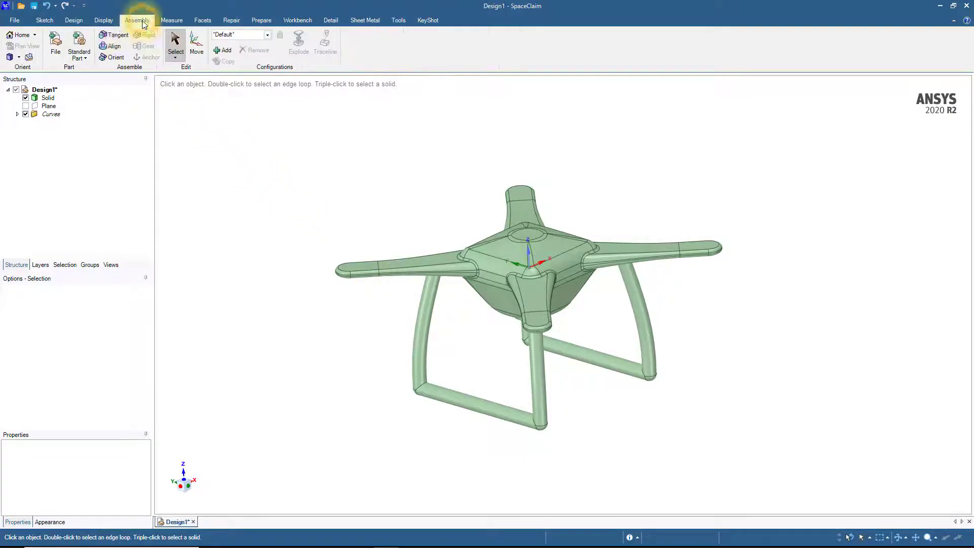
{"action": "left_click", "coordinate": [54, 48]}
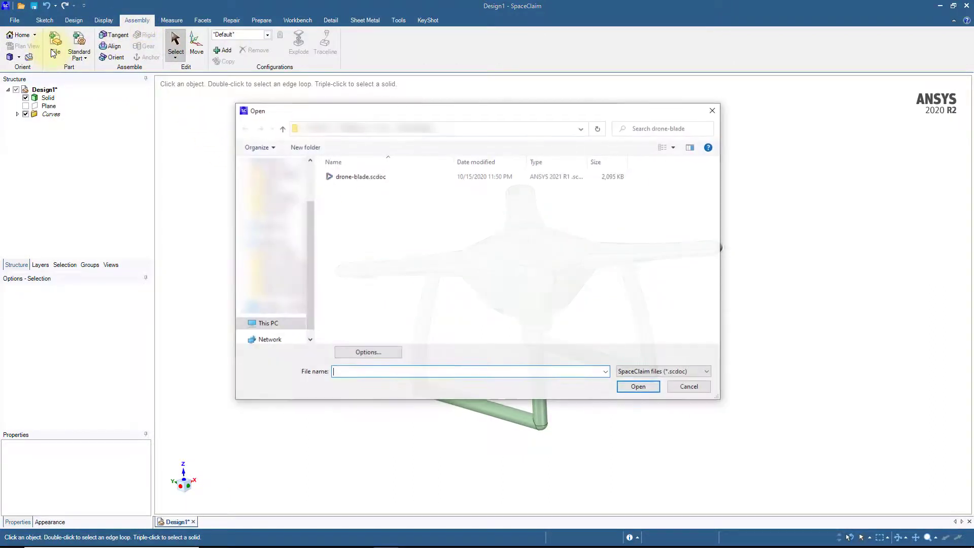
{"action": "left_click", "coordinate": [357, 178]}
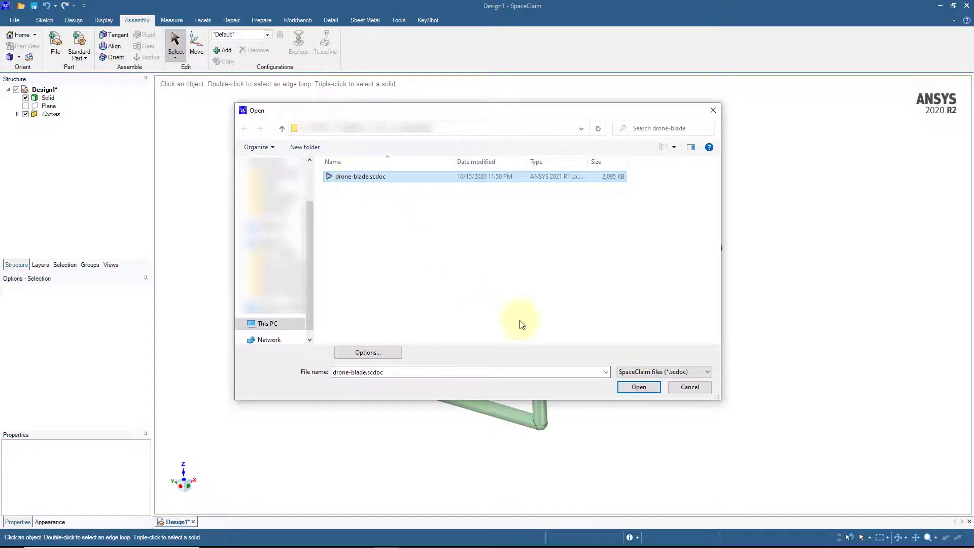
{"action": "left_click", "coordinate": [642, 388]}
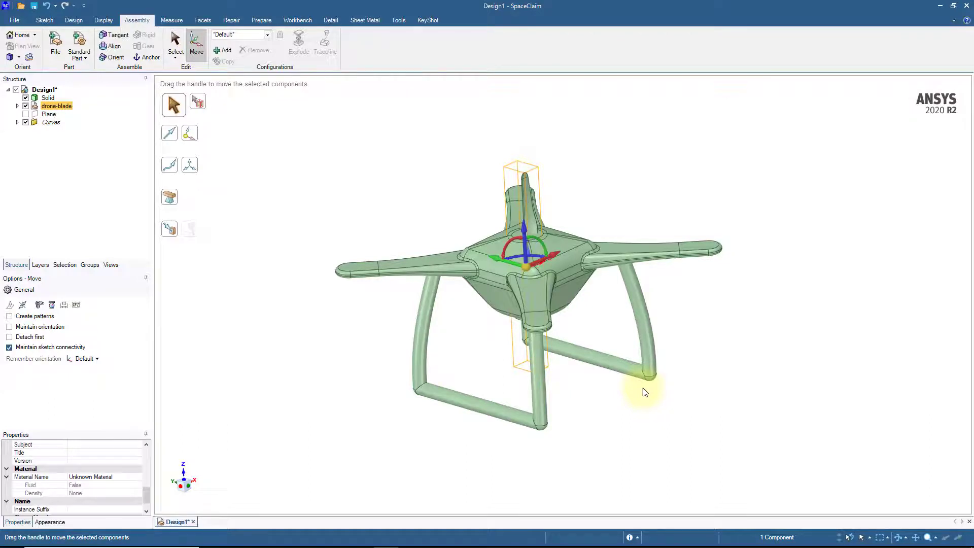
Switch the source of the drone-blade component to an internal copy
{"action": "right_click", "coordinate": [58, 111]}
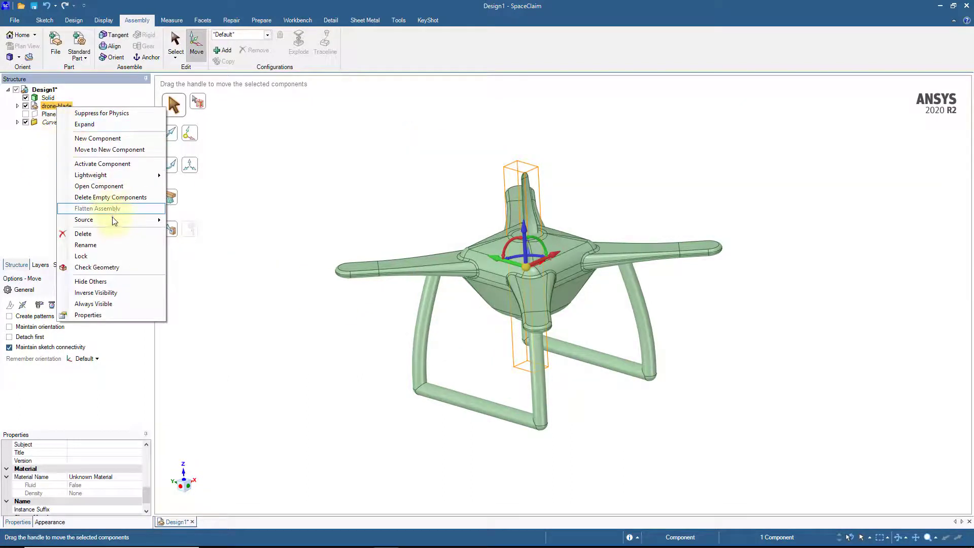
{"action": "mouse_move", "coordinate": [114, 220]}
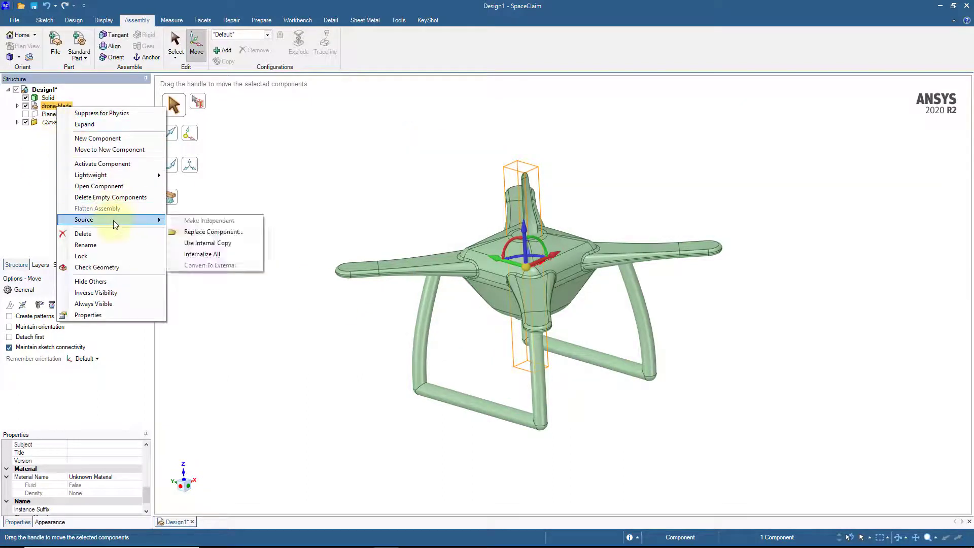
{"action": "left_click", "coordinate": [221, 243]}
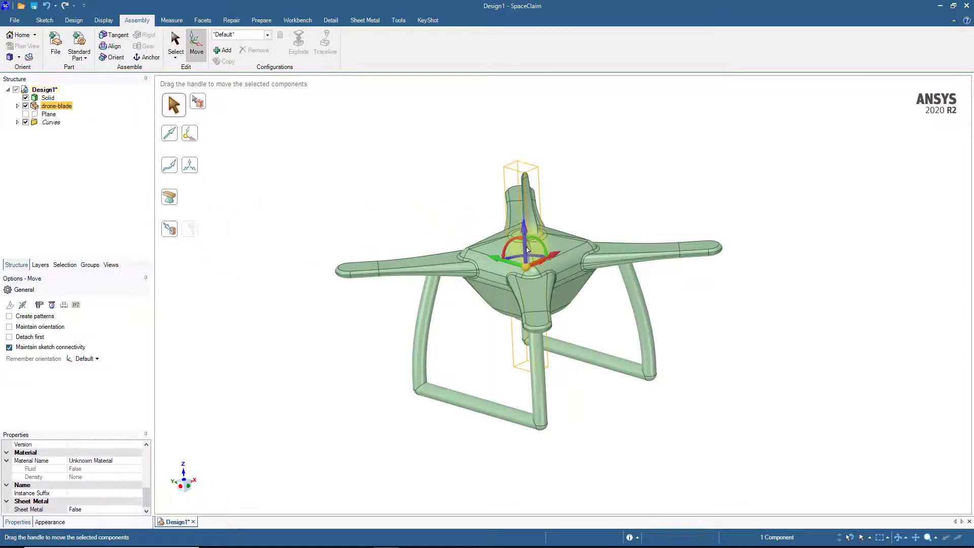
Move the blade component up clear of the drone body and rotate it 90° so the propeller lies horizontally
{"action": "left_click_drag", "start_coordinate": [528, 245], "coordinate": [506, 120]}
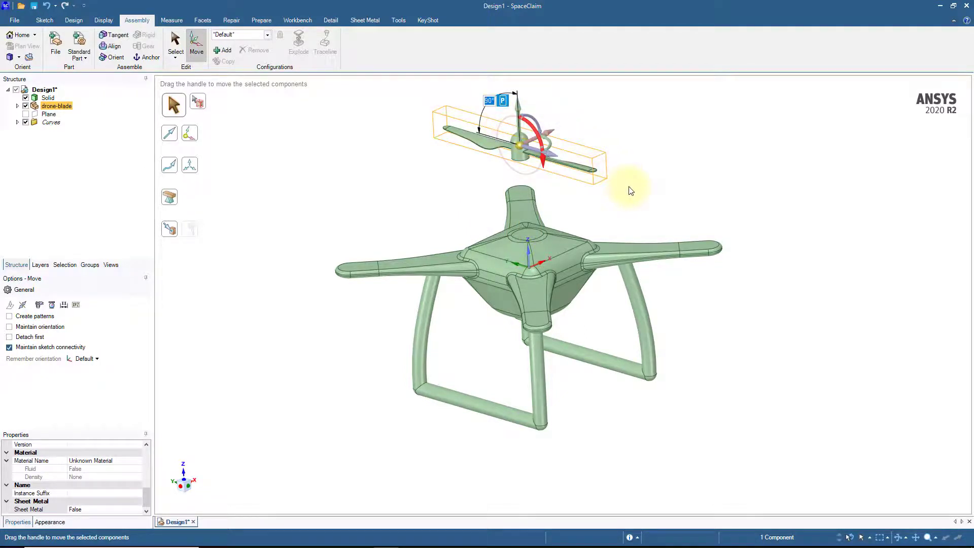
{"action": "key", "text": "s"}
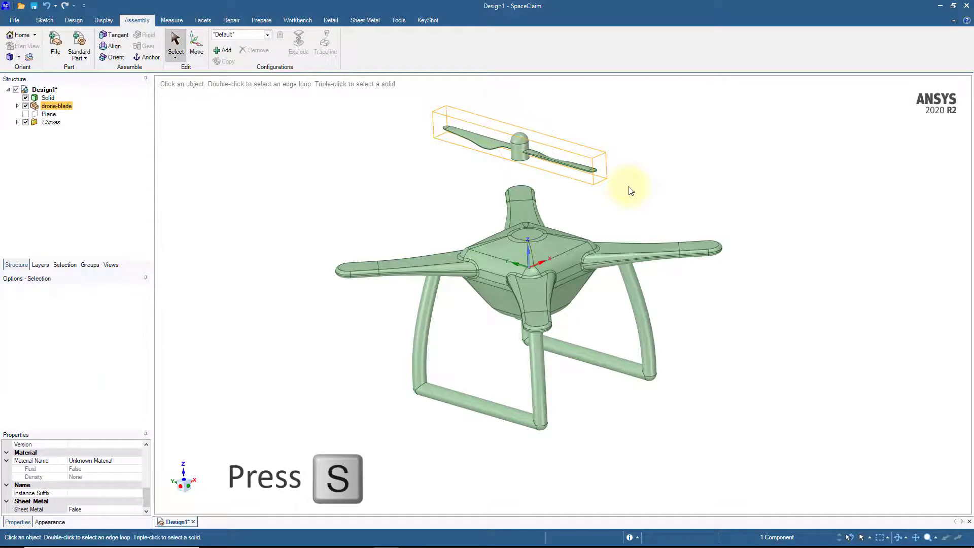
{"action": "left_click", "coordinate": [631, 191]}
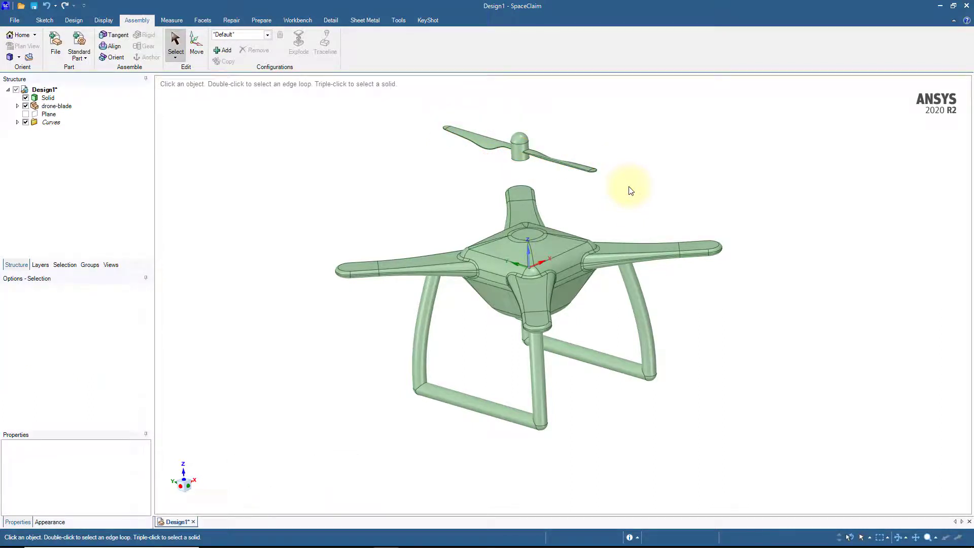
Align the cylindrical face of the blade hub with the rounded end face of the drone arm nearest the Y direction
{"action": "left_click", "coordinate": [115, 46]}
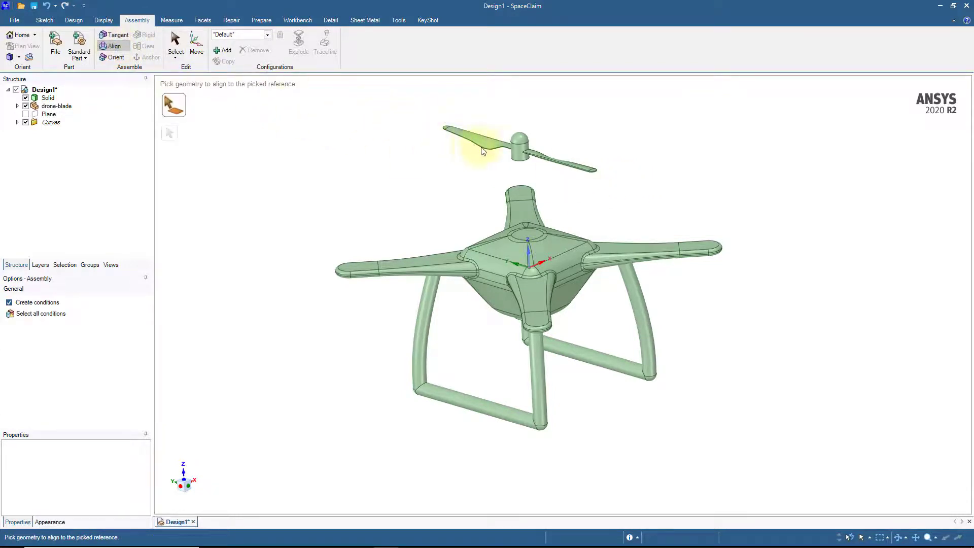
{"action": "left_click", "coordinate": [517, 150]}
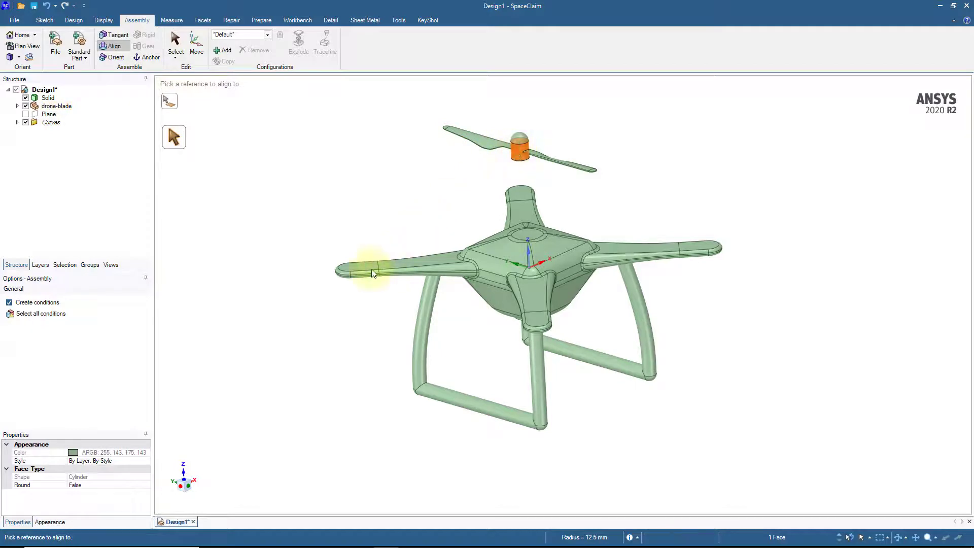
{"action": "scroll", "coordinate": [335, 272], "scroll_direction": "up", "scroll_amount": 6}
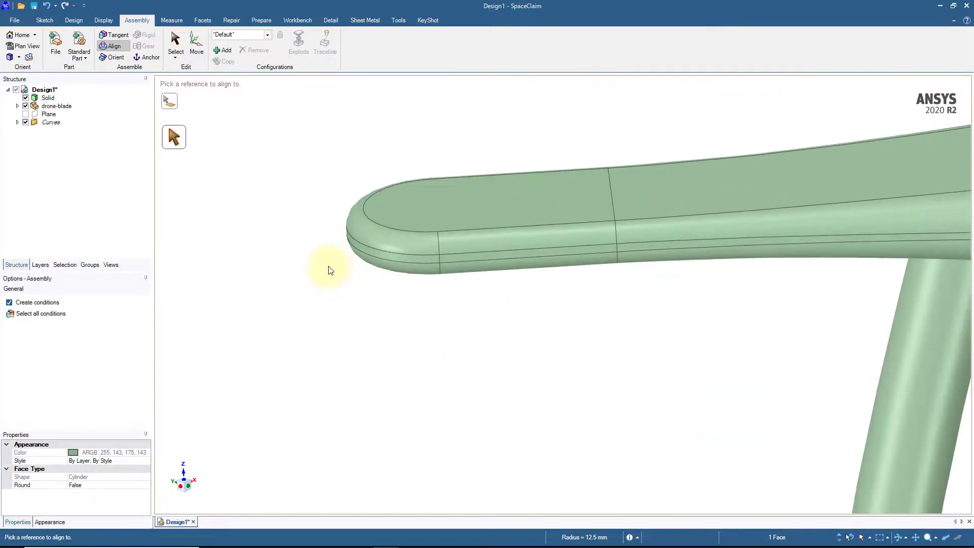
{"action": "left_click", "coordinate": [389, 257]}
{"action": "scroll", "coordinate": [389, 257], "scroll_direction": "down", "scroll_amount": 8}
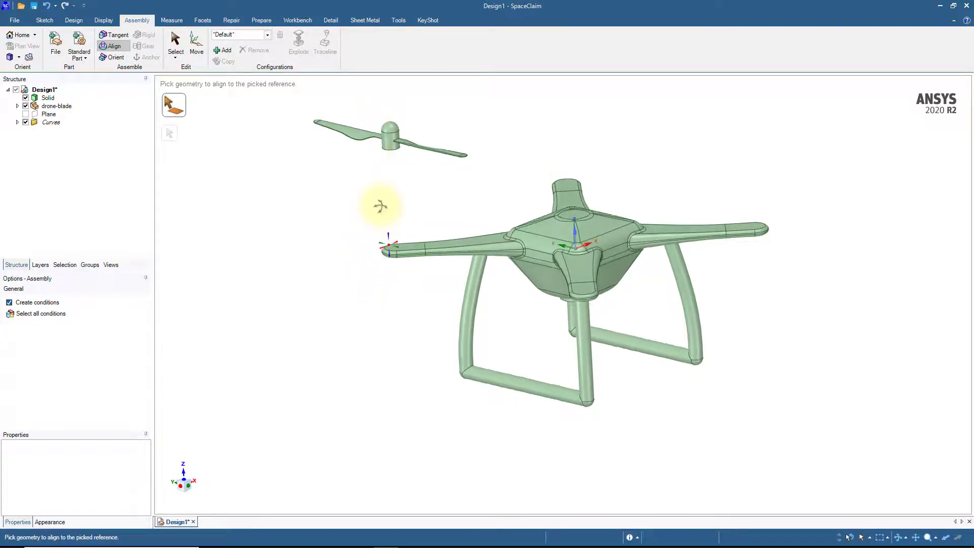
Align the bottom of the blade hub with the top face of the same arm to seat the propeller
{"action": "left_click", "coordinate": [391, 147]}
{"action": "middle_click_drag", "start_coordinate": [391, 182], "coordinate": [394, 242]}
{"action": "left_click", "coordinate": [393, 247]}
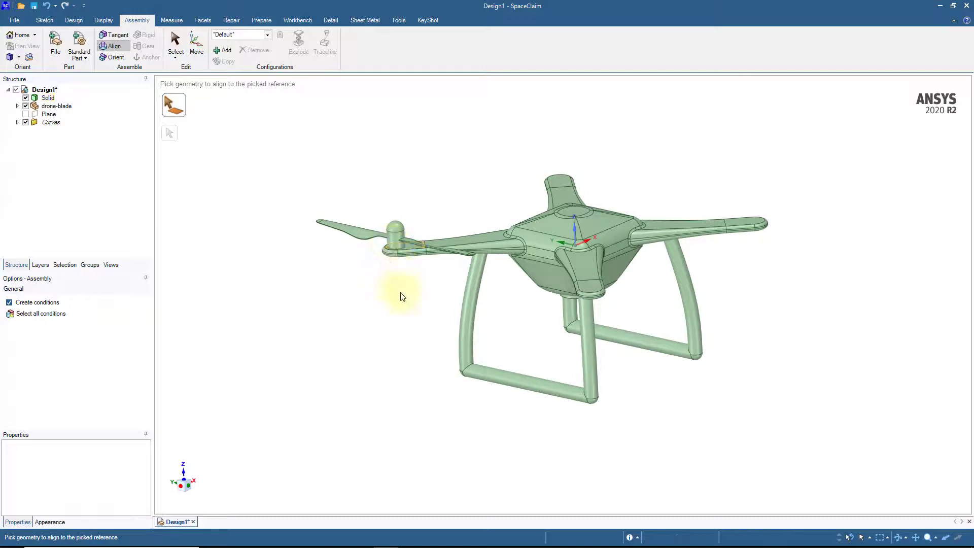
{"action": "middle_click_drag", "start_coordinate": [401, 297], "coordinate": [403, 320]}
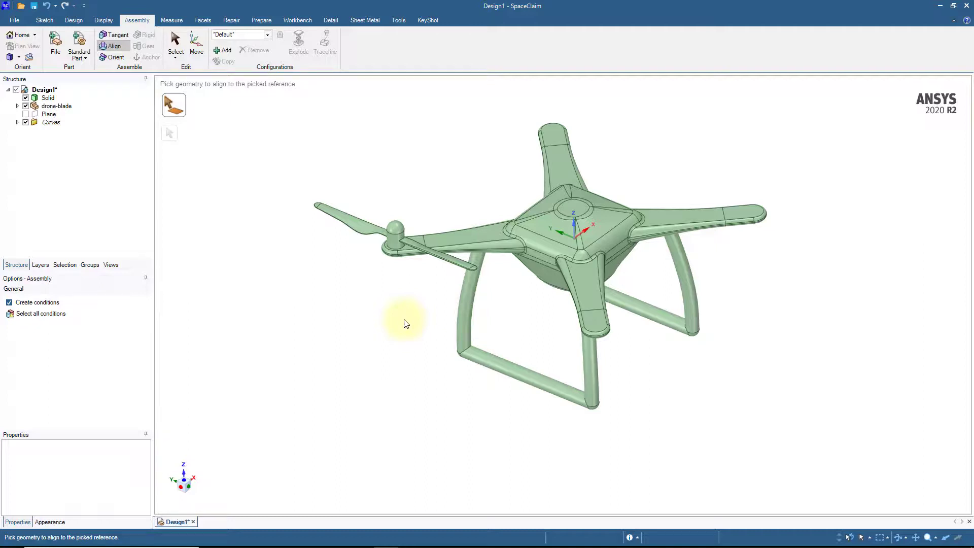
{"action": "key", "text": "Escape"}
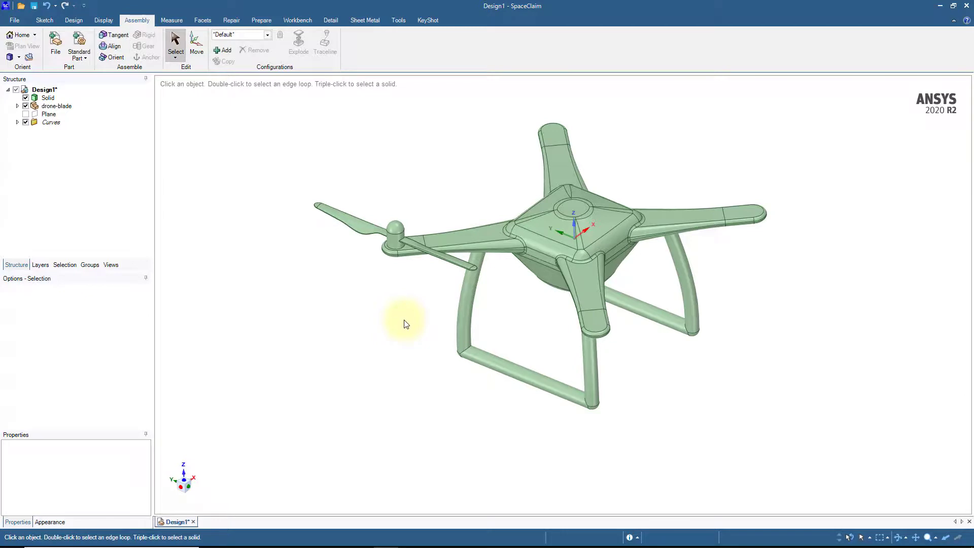
Create a circular pattern of the blade body about the Z axis with a count of 4 over 360°
{"action": "triple_click", "coordinate": [395, 239]}
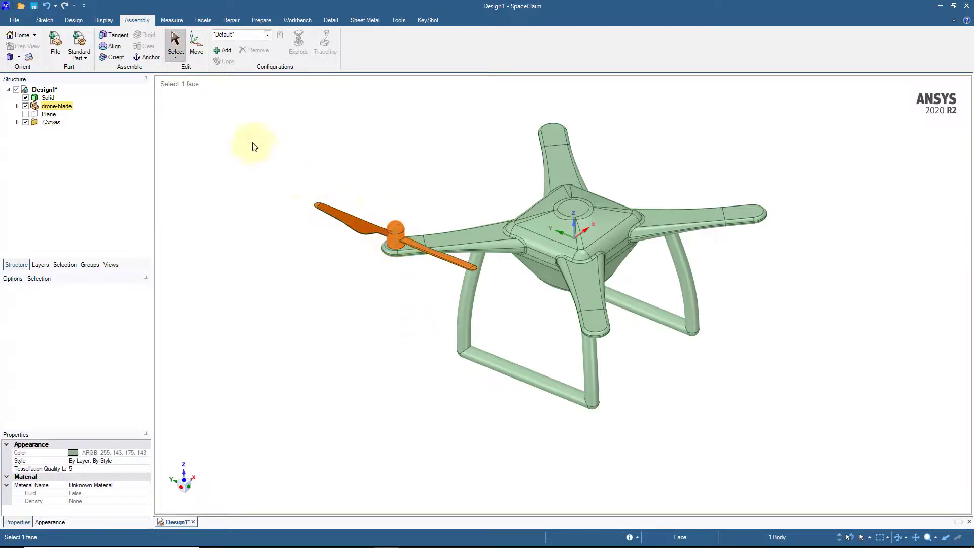
{"action": "left_click", "coordinate": [80, 22]}
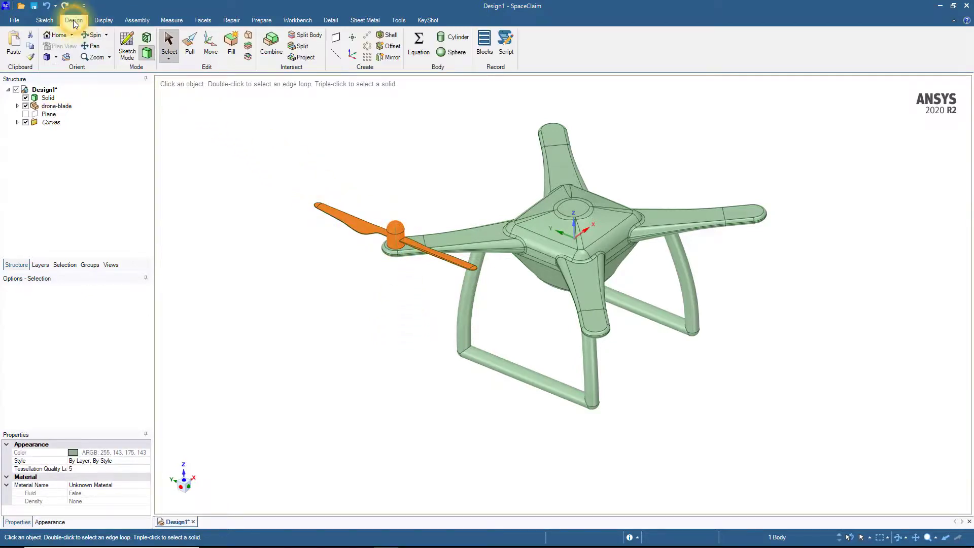
{"action": "left_click", "coordinate": [366, 48]}
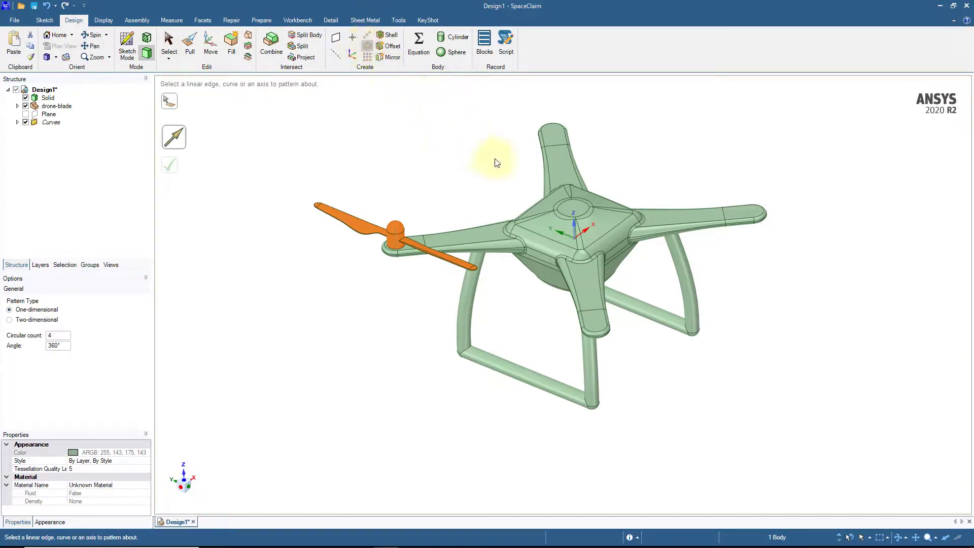
{"action": "left_click", "coordinate": [573, 228]}
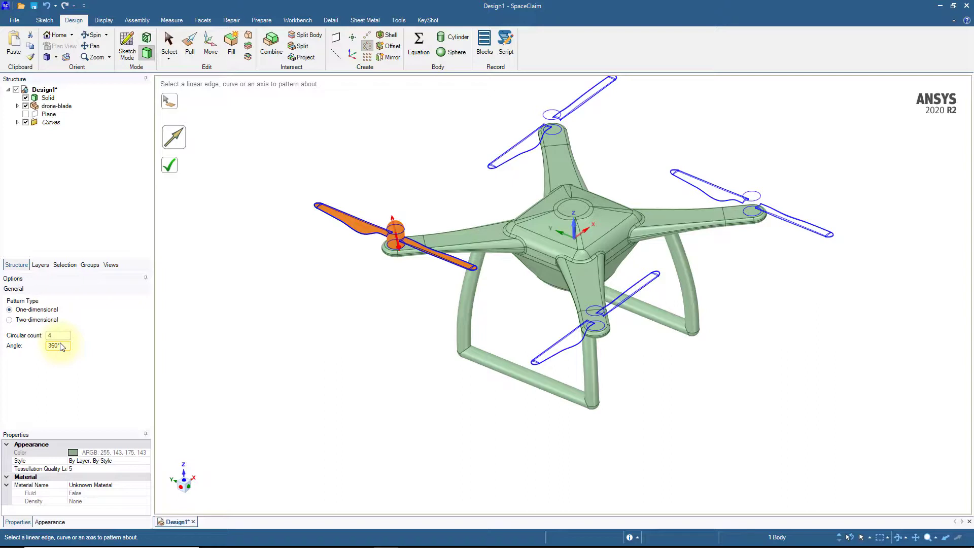
{"action": "left_click", "coordinate": [170, 165]}
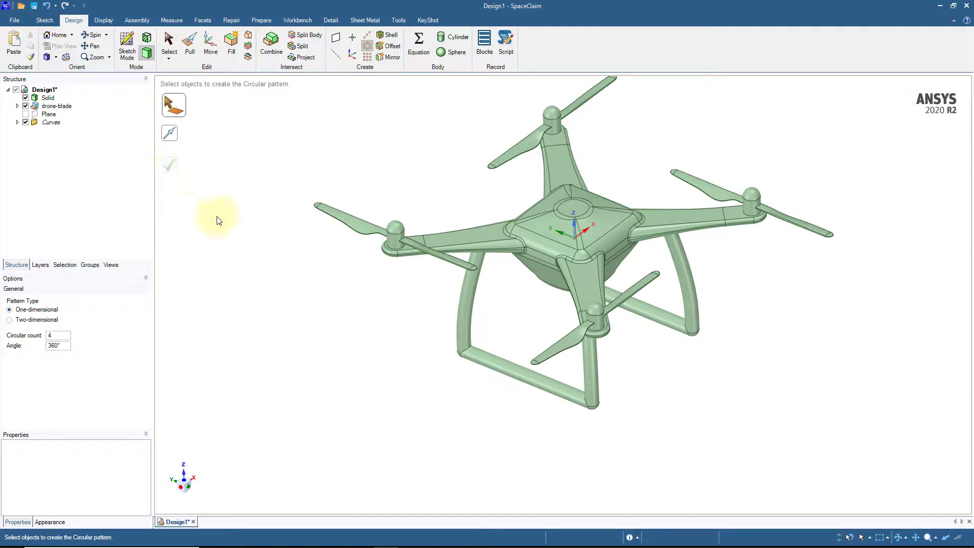
{"action": "key", "text": "s"}
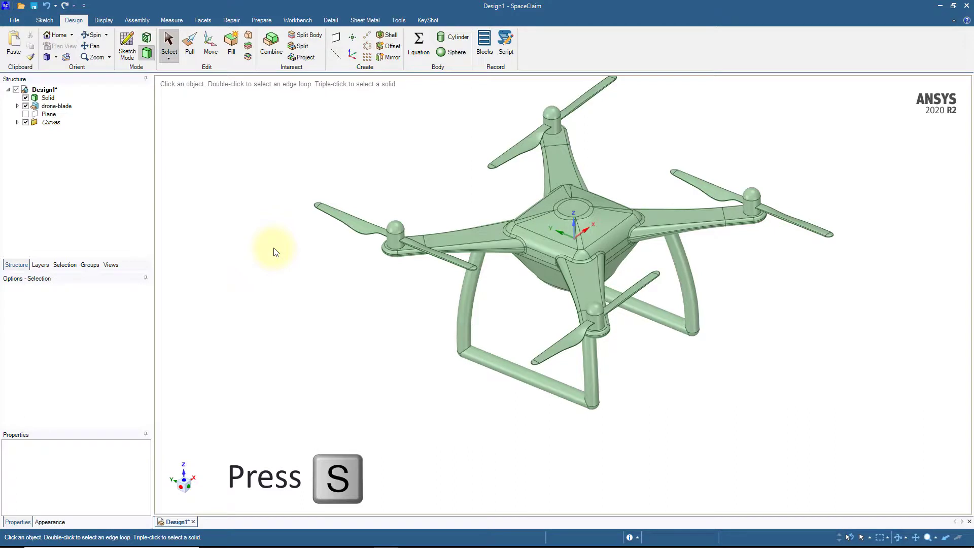
Delete the empty components from the Design1 structure
{"action": "left_click", "coordinate": [50, 91]}
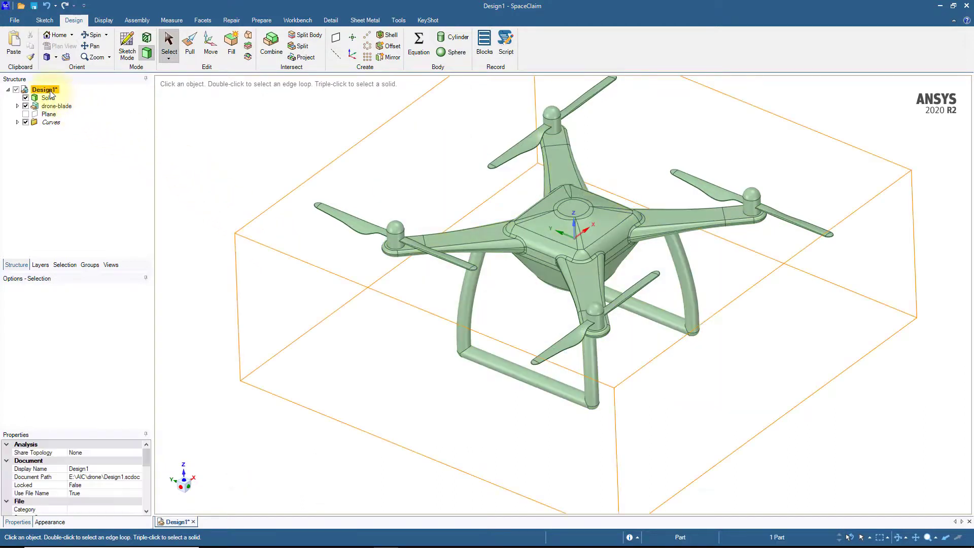
{"action": "right_click", "coordinate": [51, 94]}
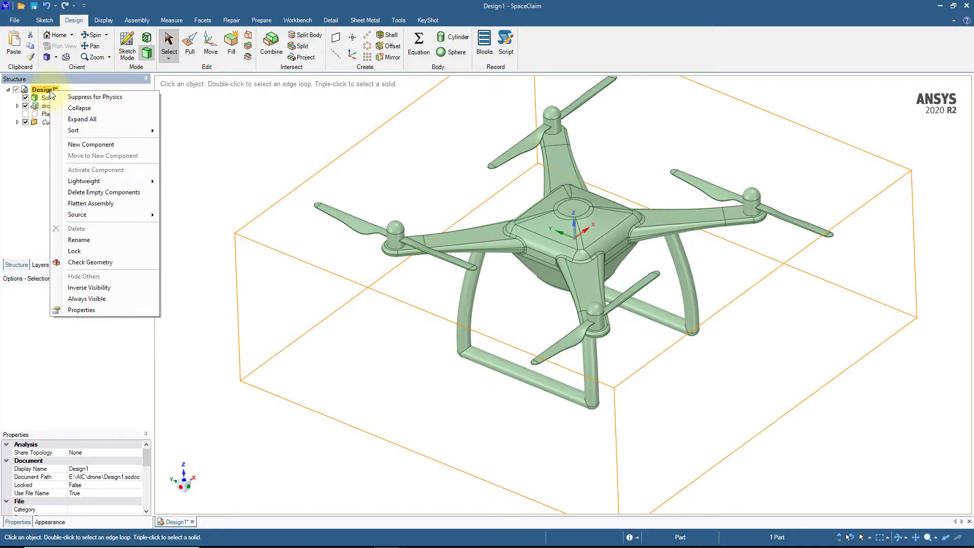
{"action": "left_click", "coordinate": [105, 191]}
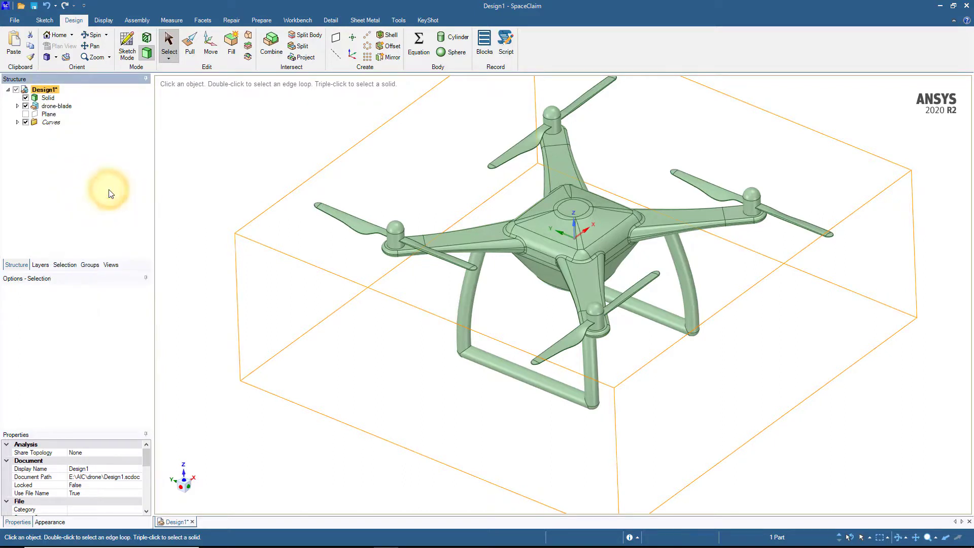
Delete the mirror plane and the Curves folder from the design structure
{"action": "left_click", "coordinate": [48, 115]}
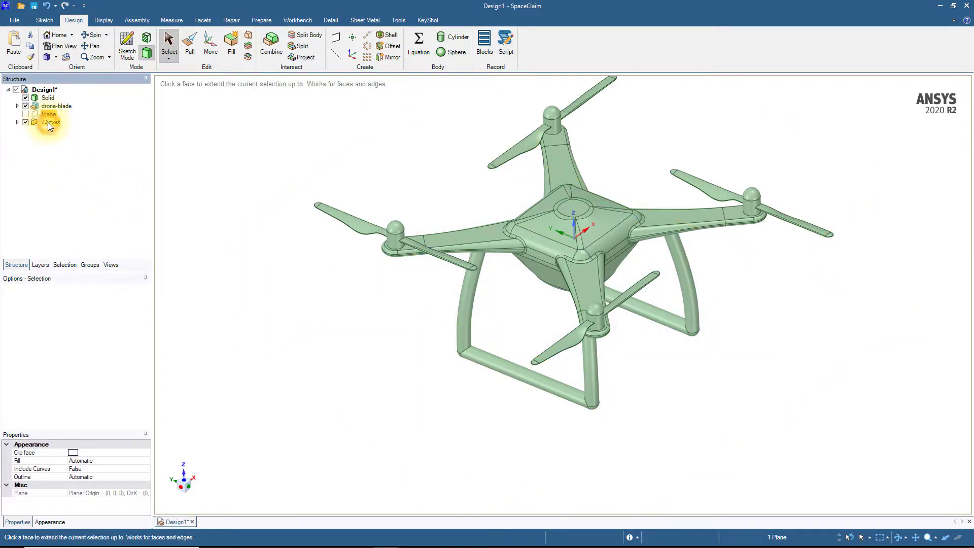
{"action": "left_click", "coordinate": [48, 123], "text": "ctrl"}
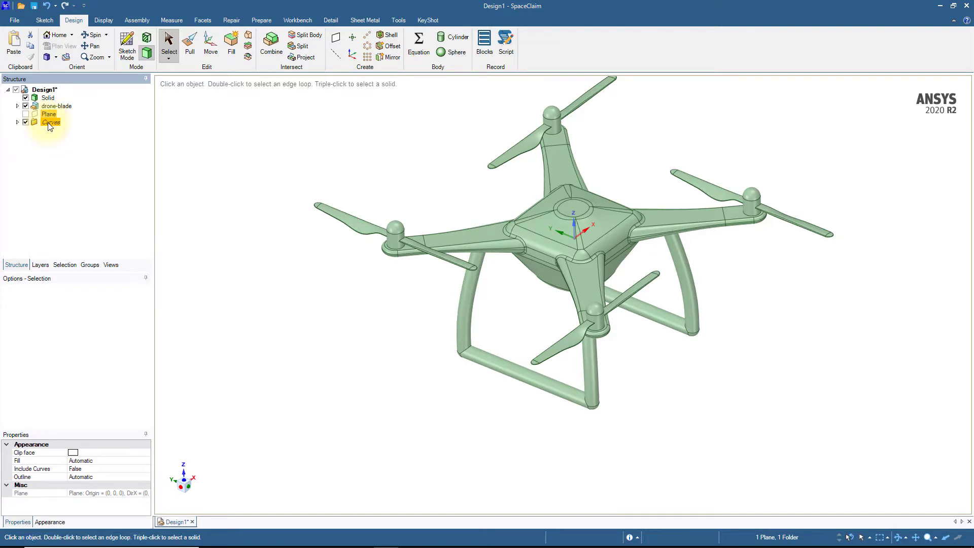
{"action": "right_click", "coordinate": [48, 123]}
{"action": "left_click", "coordinate": [76, 145]}
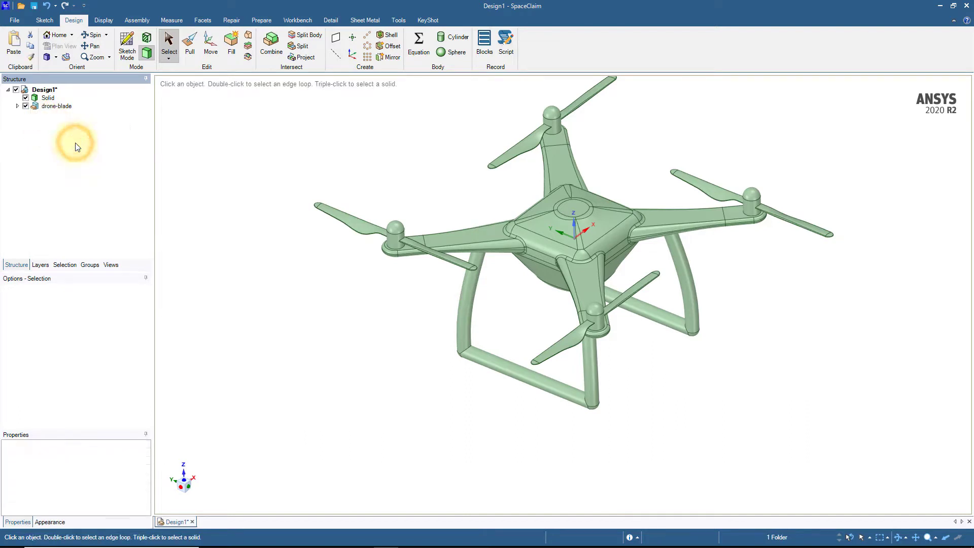
Open the Save As options for the completed drone design
{"action": "left_click", "coordinate": [15, 22]}
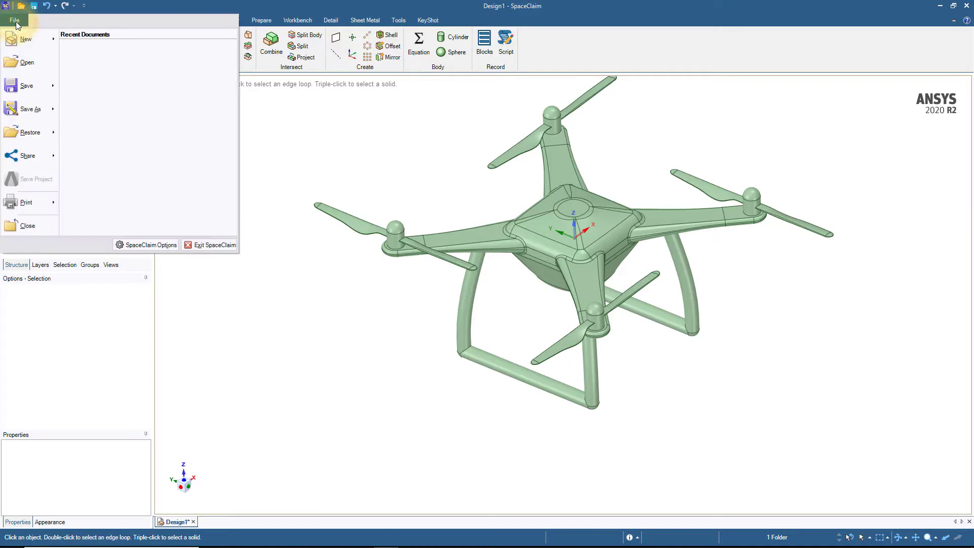
{"action": "left_click", "coordinate": [30, 110]}
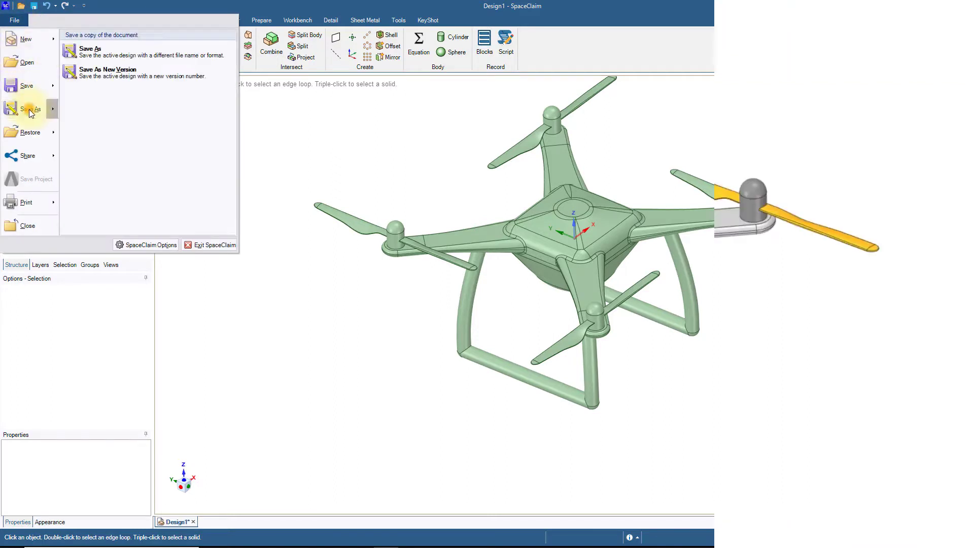